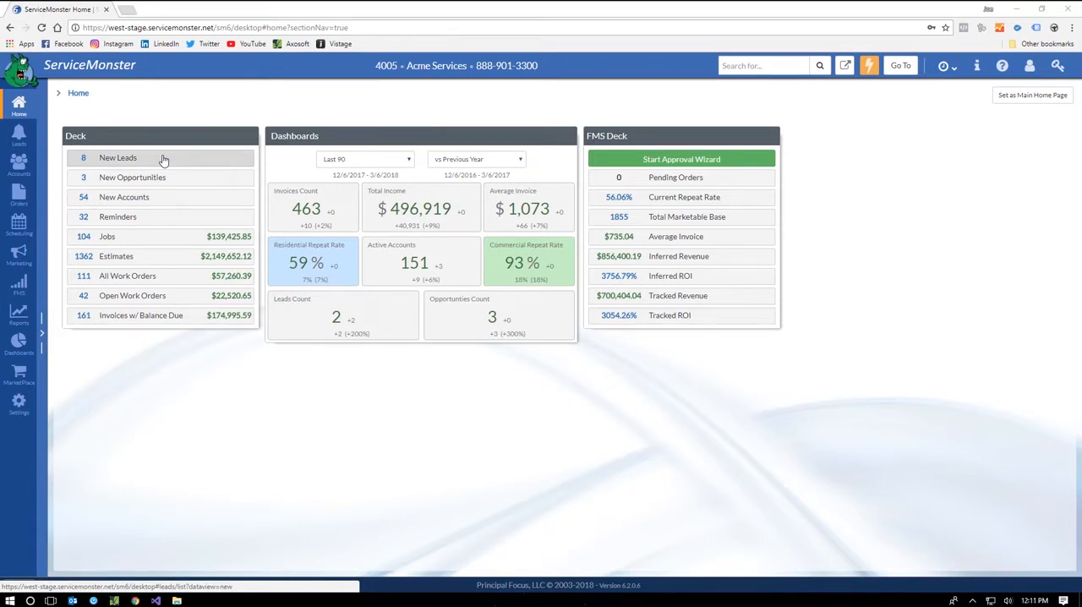
Step: Open the configuration of the ServiceMonster WebForms app in the marketplace
left_click(18, 378)
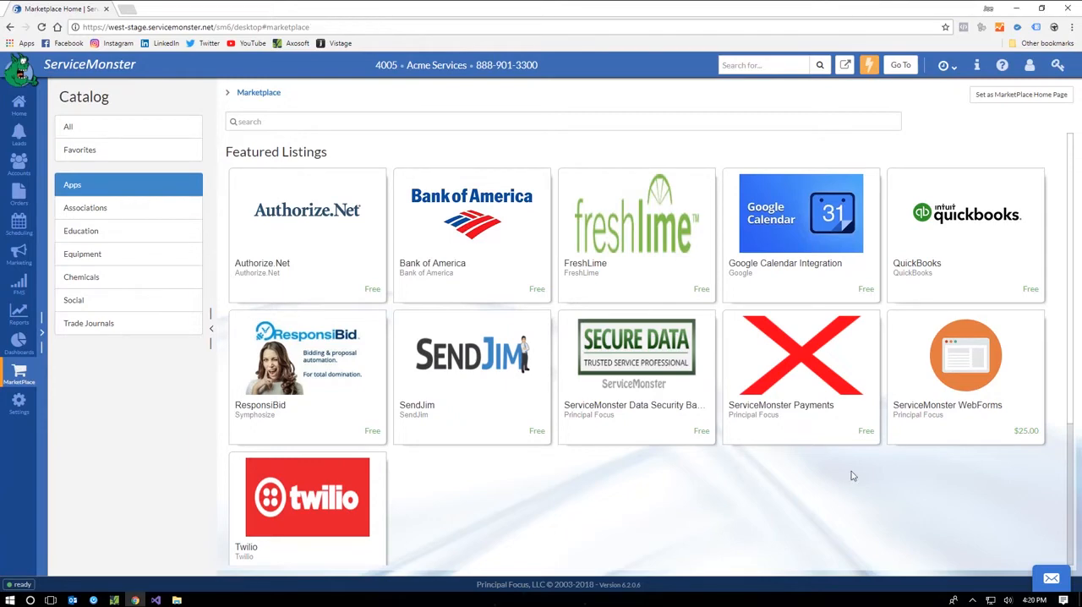
left_click(967, 379)
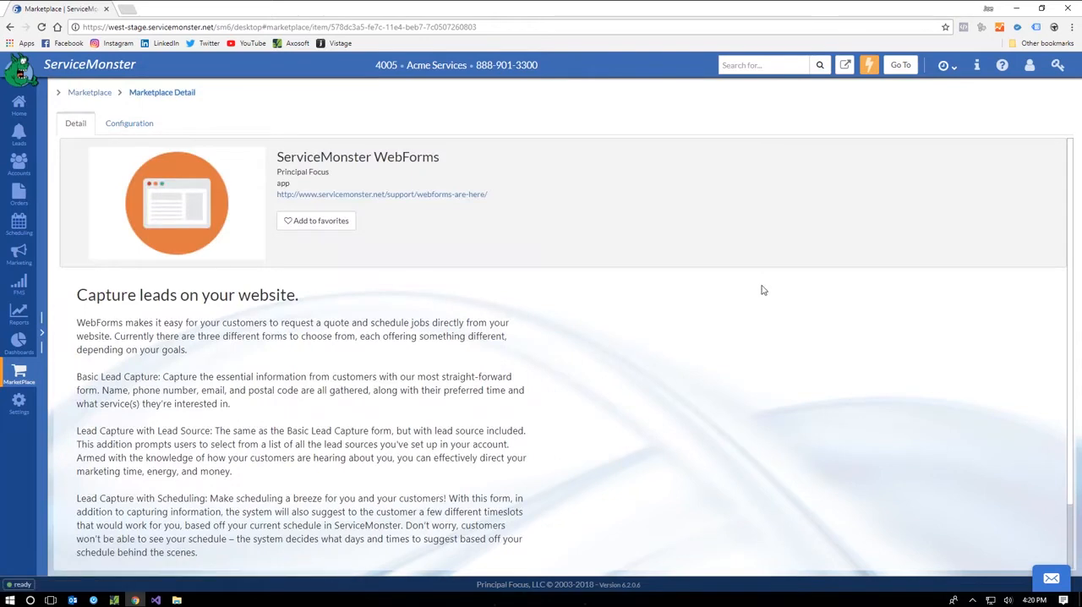
left_click(131, 123)
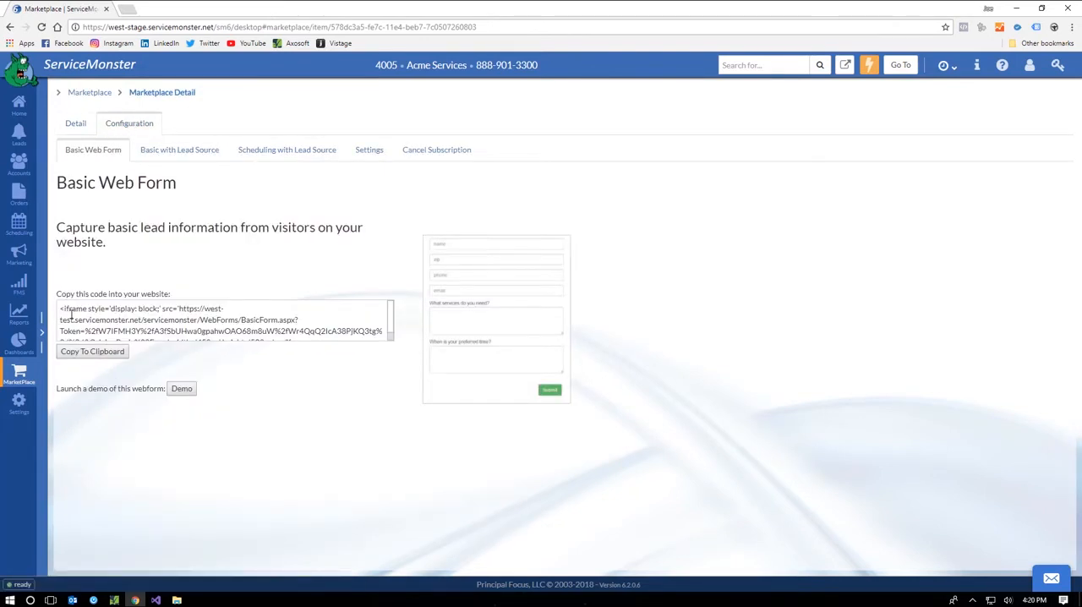
Step: Preview the Basic Web Form demo, then review the Scheduling with Lead Source form and the web form settings
left_click(183, 390)
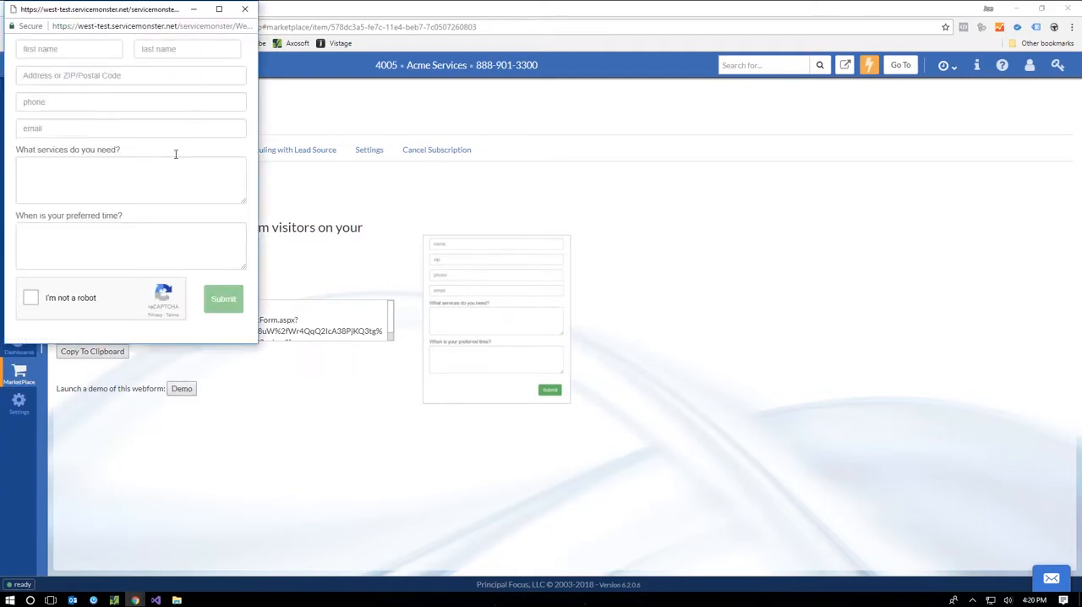
left_click(244, 8)
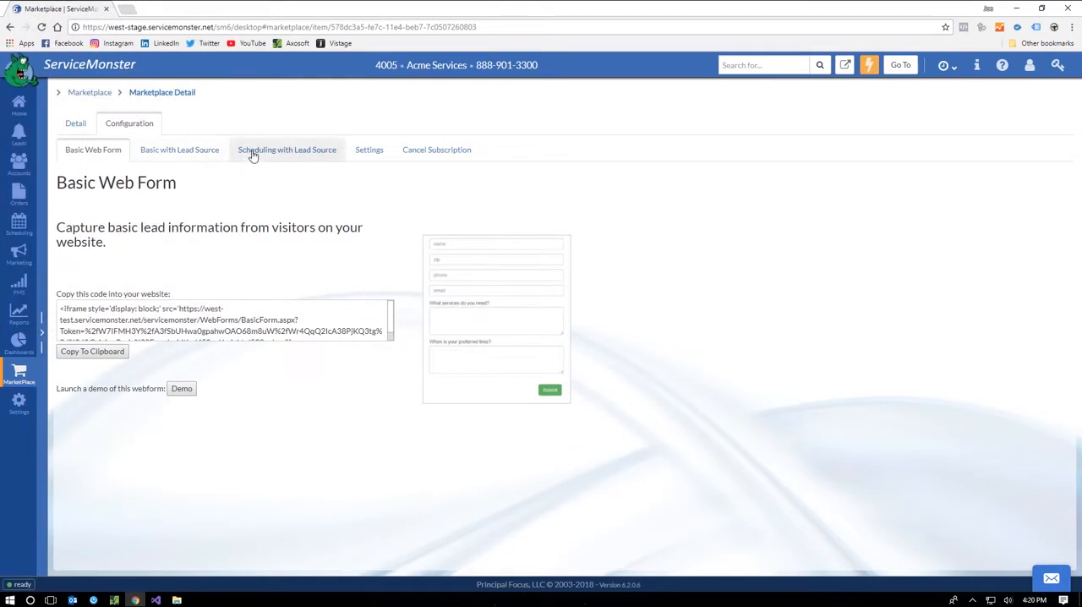
left_click(253, 153)
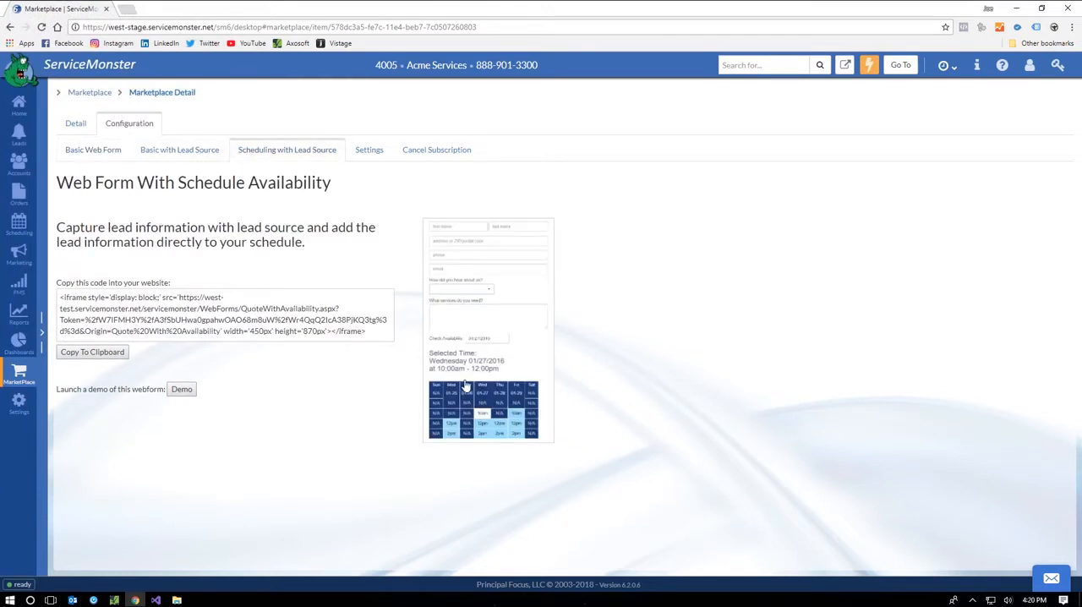
left_click(370, 153)
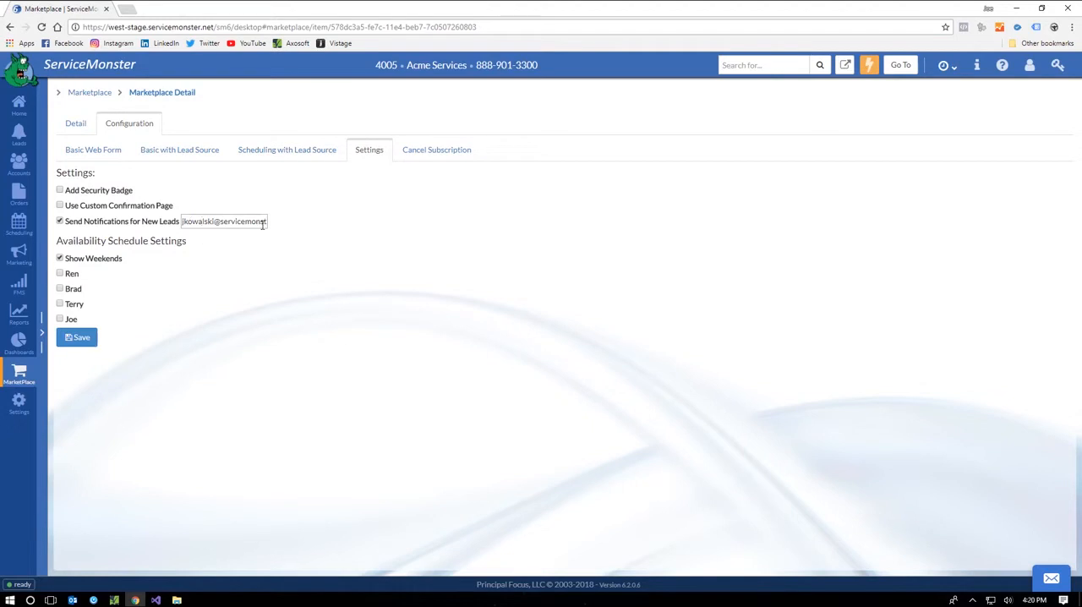
Step: Launch the Basic Web Form demo and enter the lead's first and last name
left_click(96, 151)
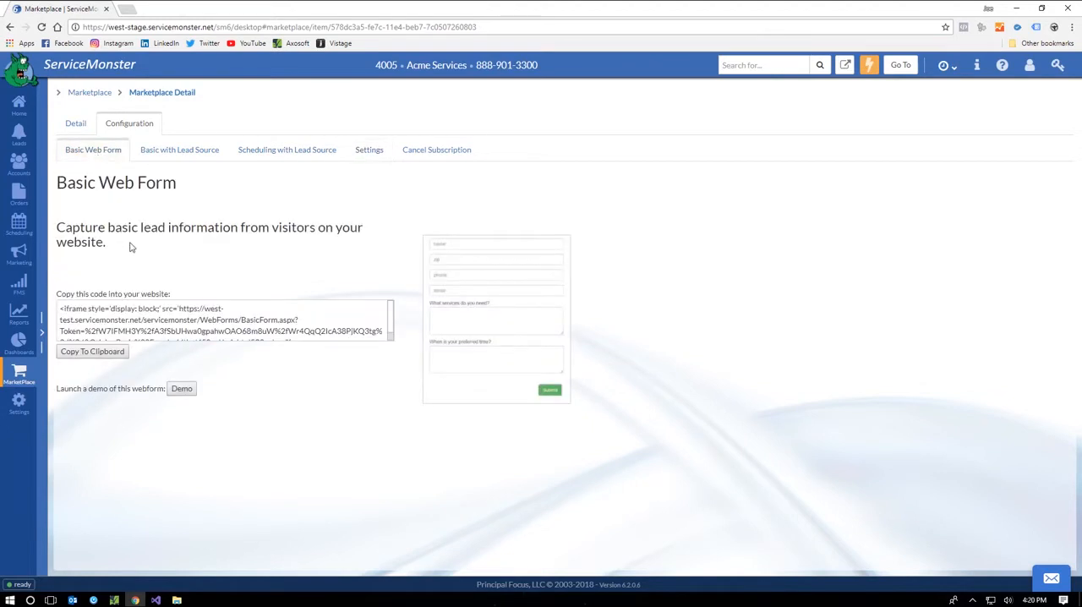
left_click(182, 388)
left_click_drag(114, 12, 471, 109)
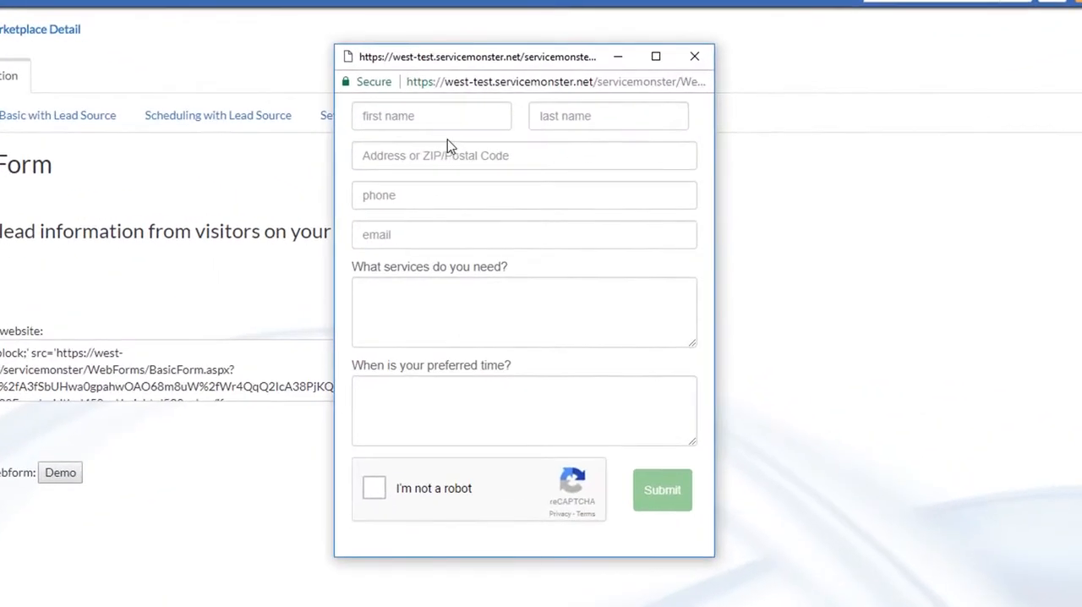
left_click(433, 147)
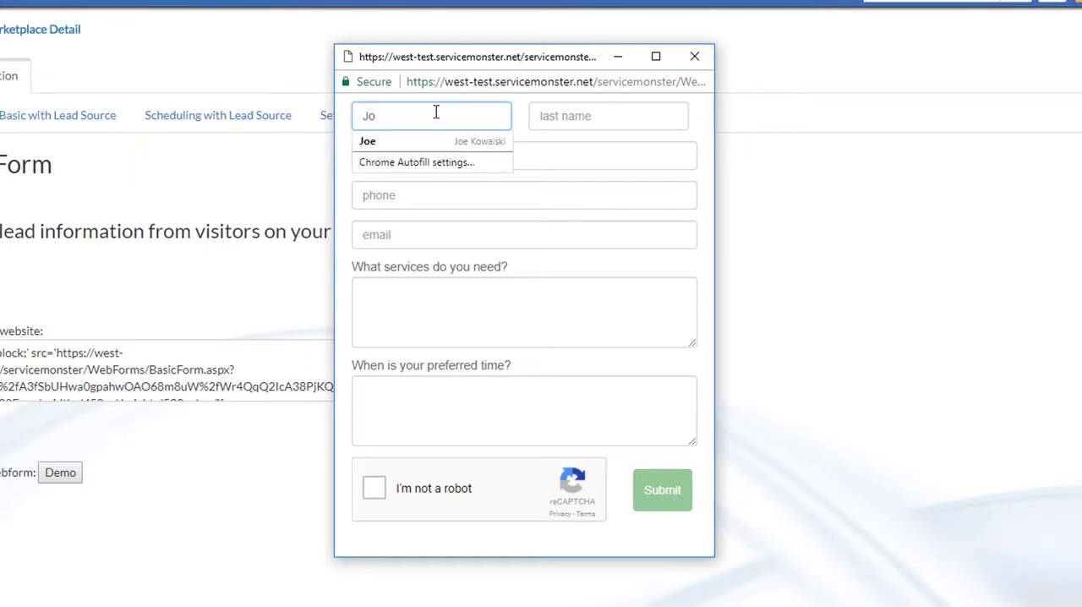
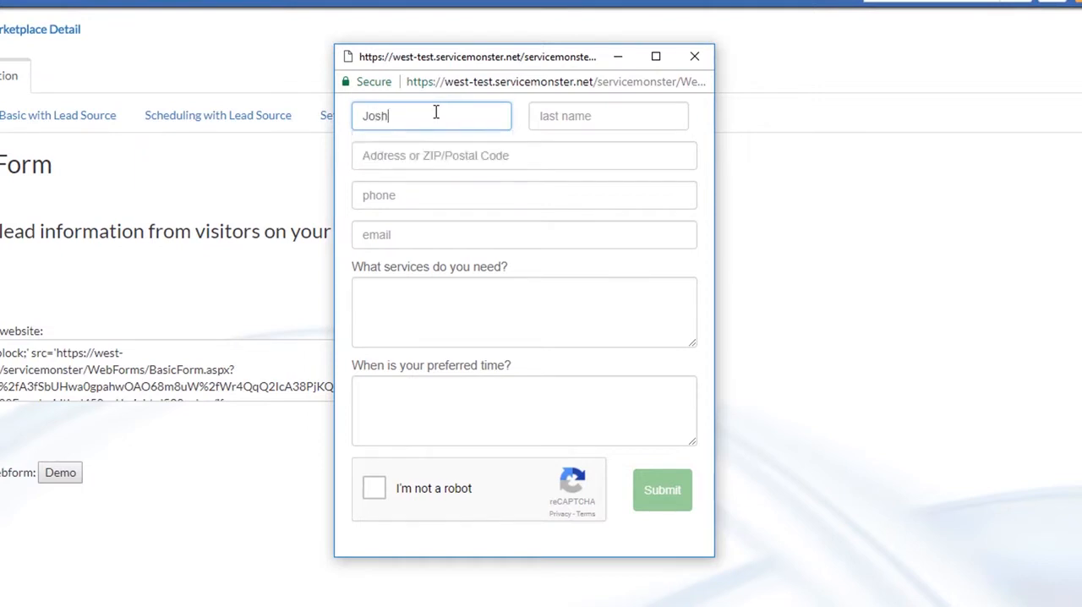
key("Tab")
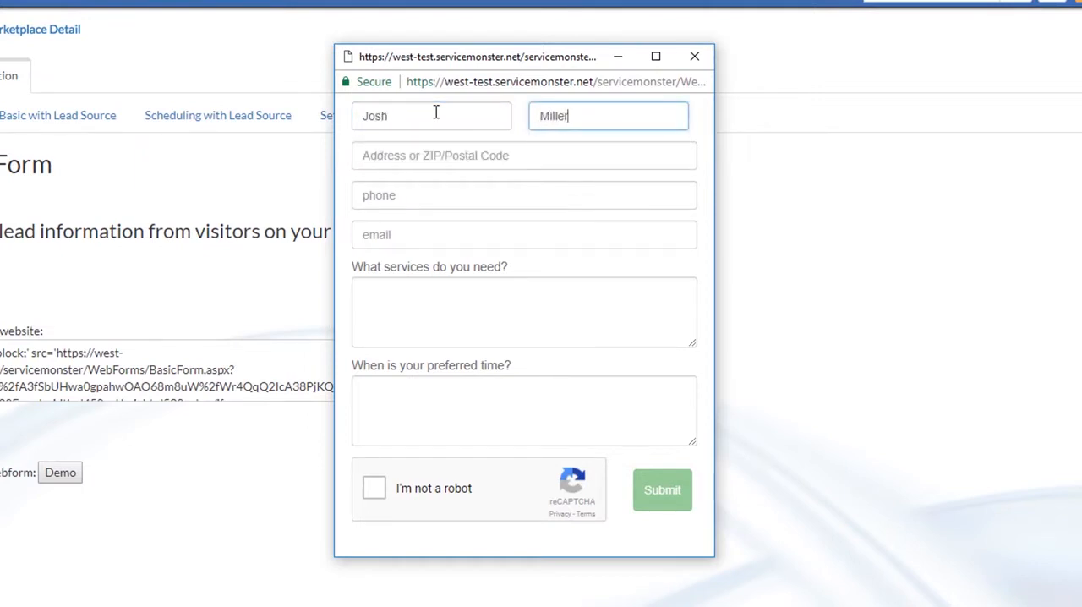
Step: Fill in the lead's street address in the web form using a matching address suggestion
key("Tab")
type("42")
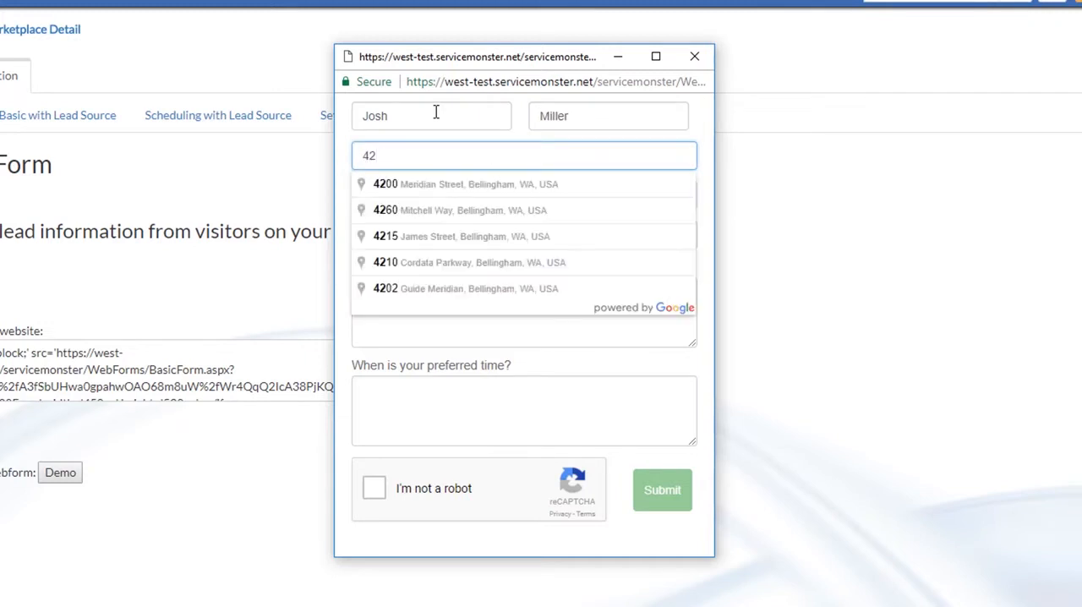
type("04")
key("Down")
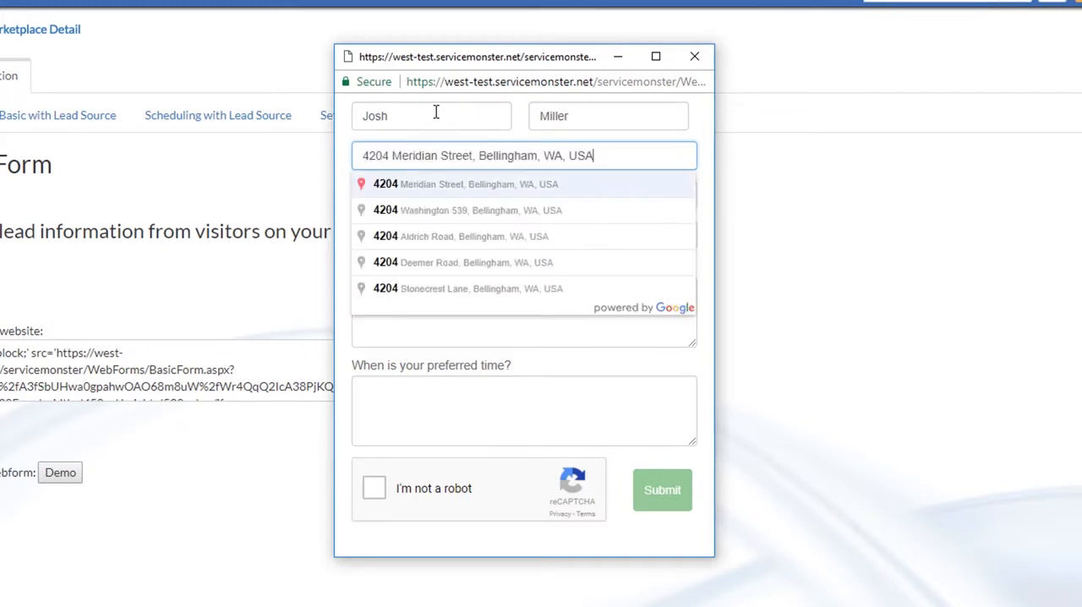
key("Return")
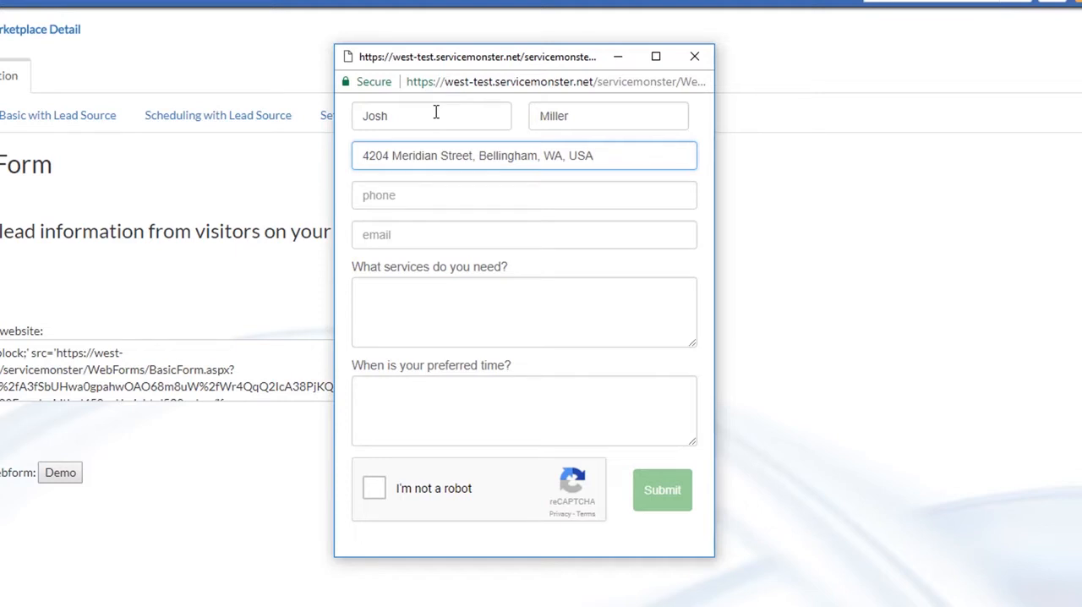
Step: Fill in the lead's phone number and e-mail address in the web form from the saved autofill entries
left_click(419, 206)
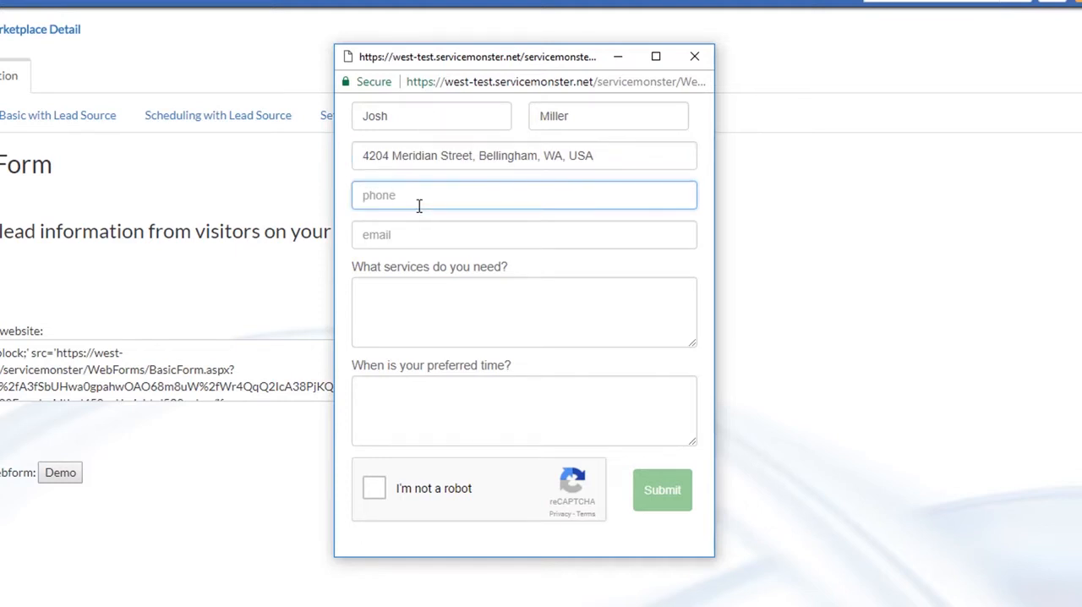
type("555")
key("Down")
key("Return")
key("Tab")
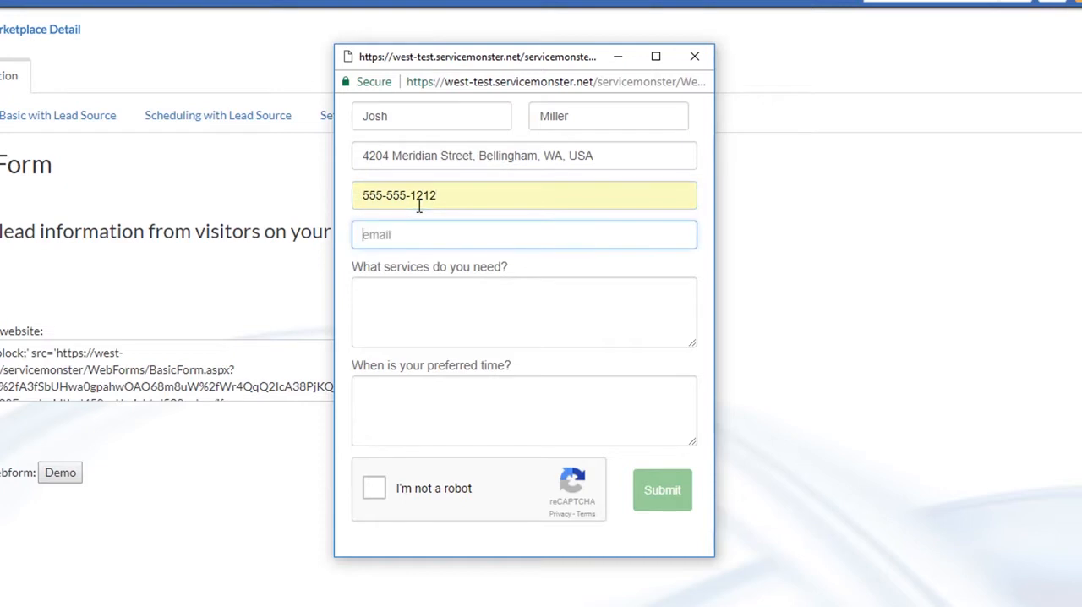
type("jl")
key("BackSpace")
key("Down")
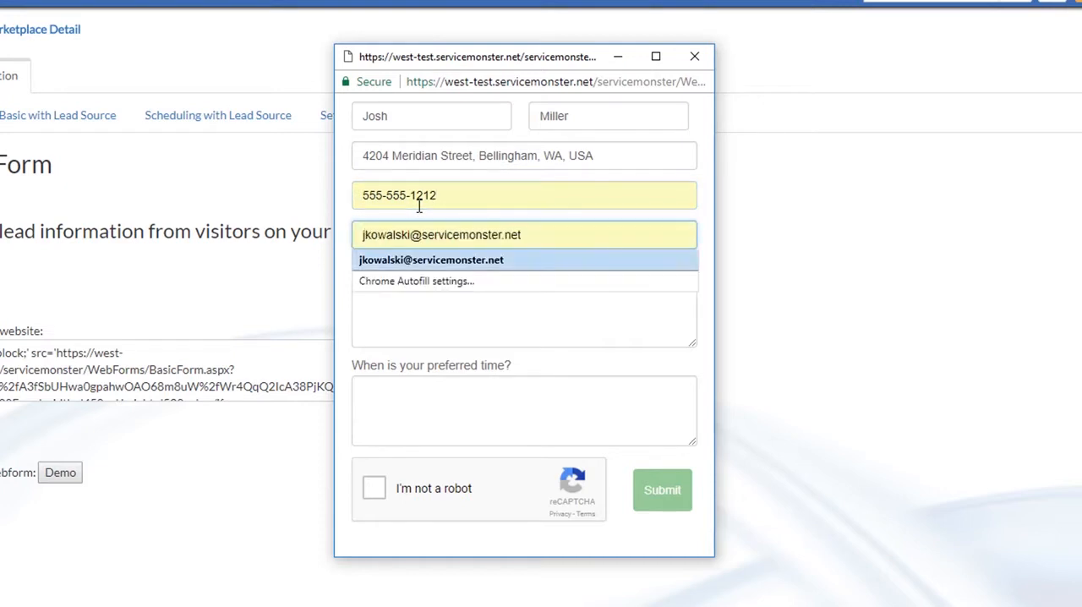
key("Return")
key("Tab")
Step: Pass the "I'm not a robot" check, submit the lead request and close the demo form
left_click(379, 490)
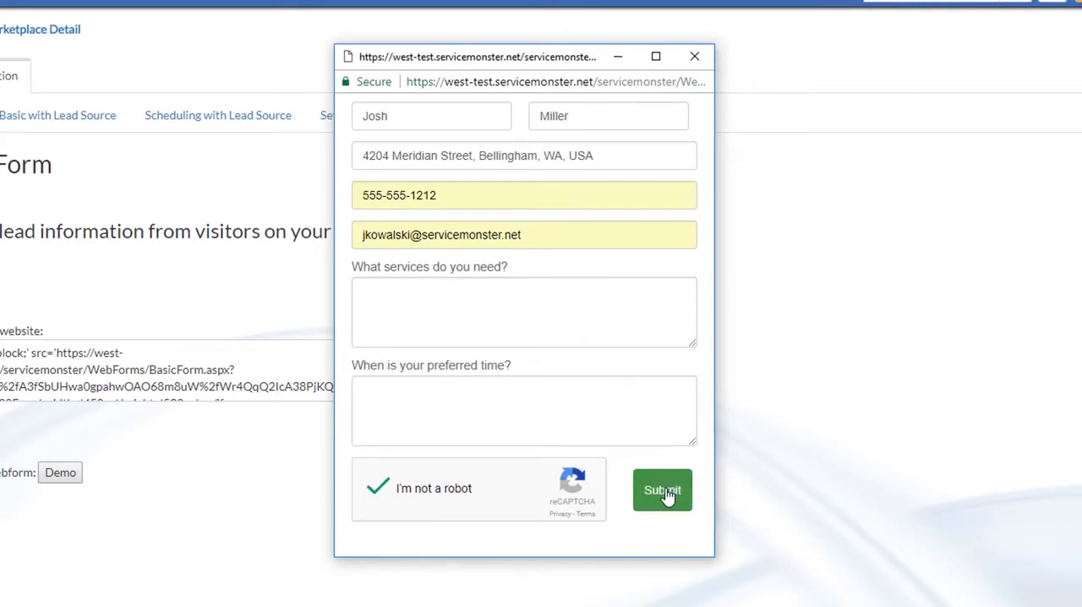
left_click(666, 496)
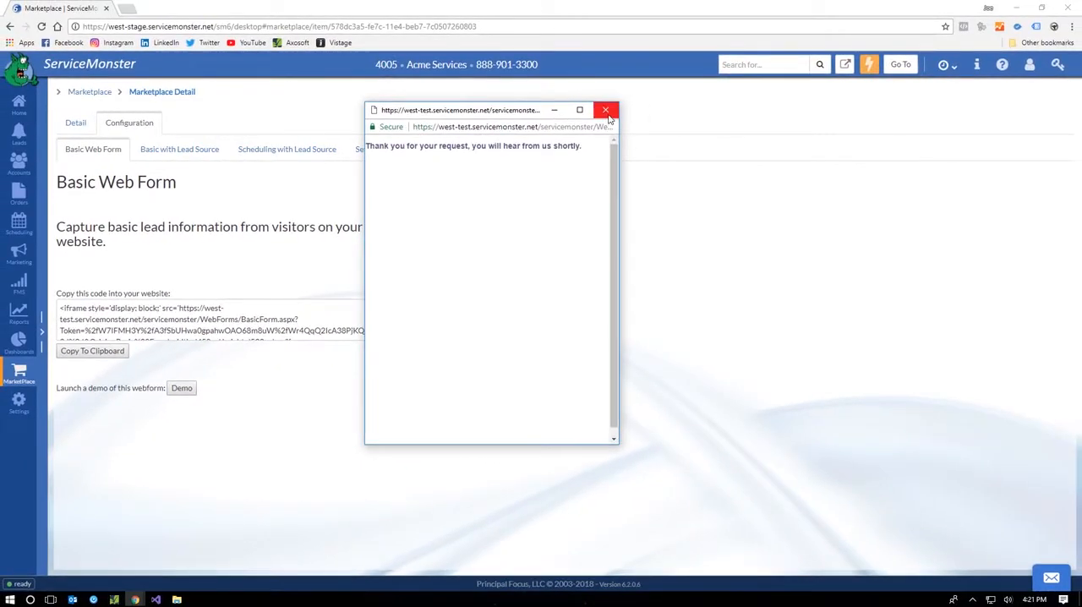
left_click(606, 111)
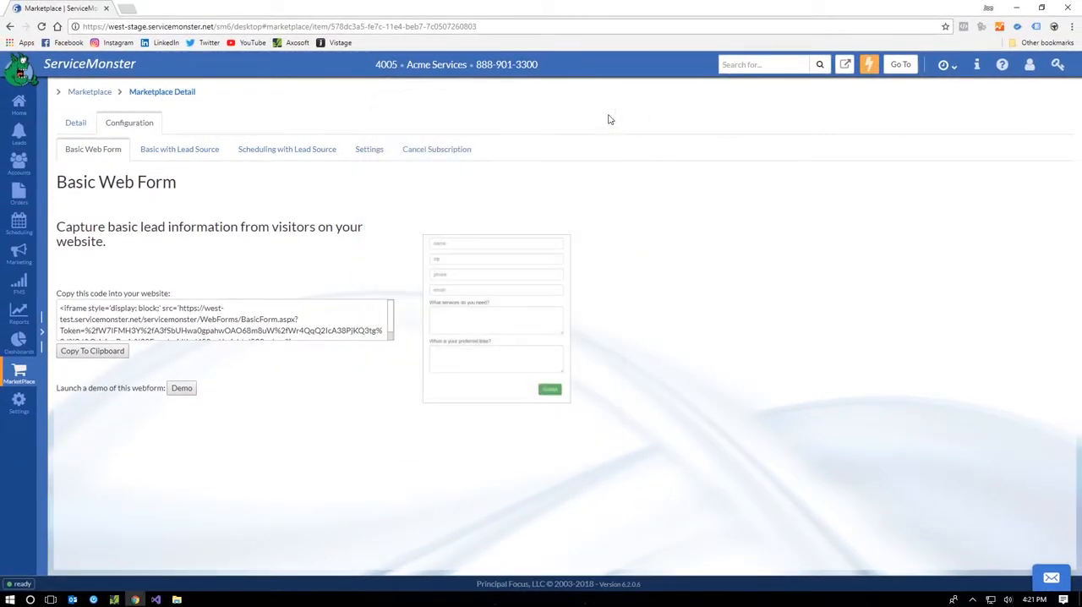
Step: Open the list of open leads and select the lead submitted through the web form
left_click(21, 135)
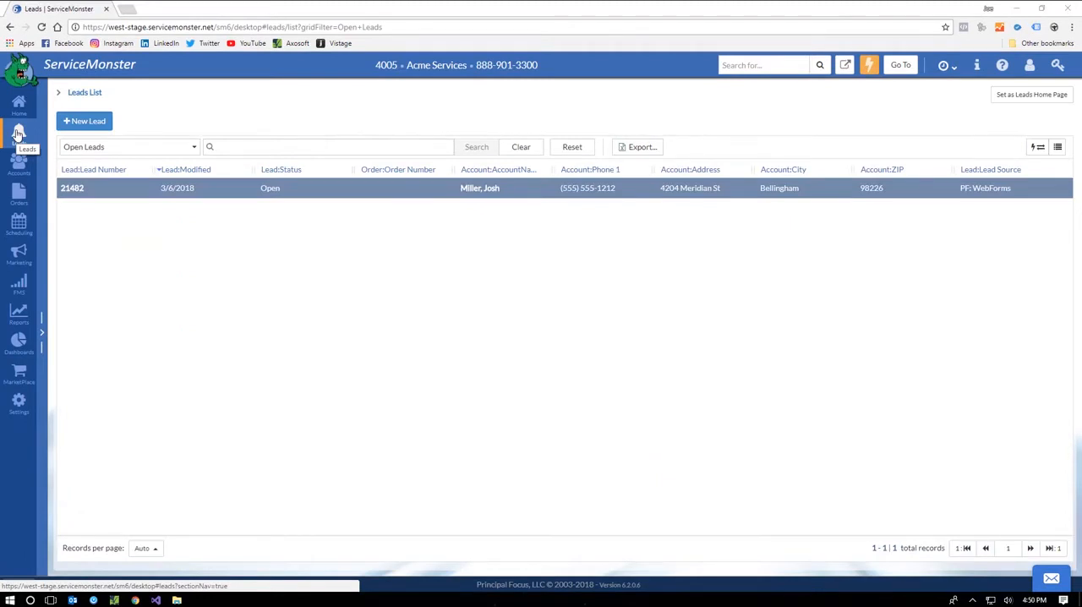
left_click(71, 189)
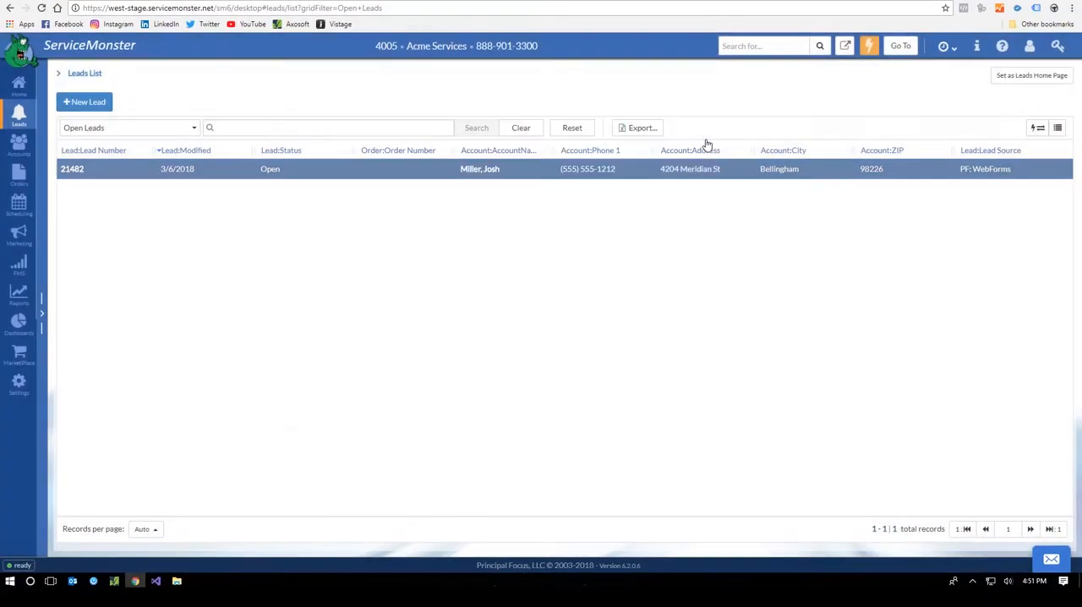
left_click(703, 138)
Step: Start a residential Quick Add account with the customer's first and last name and the company name ServiceMonster
left_click(869, 46)
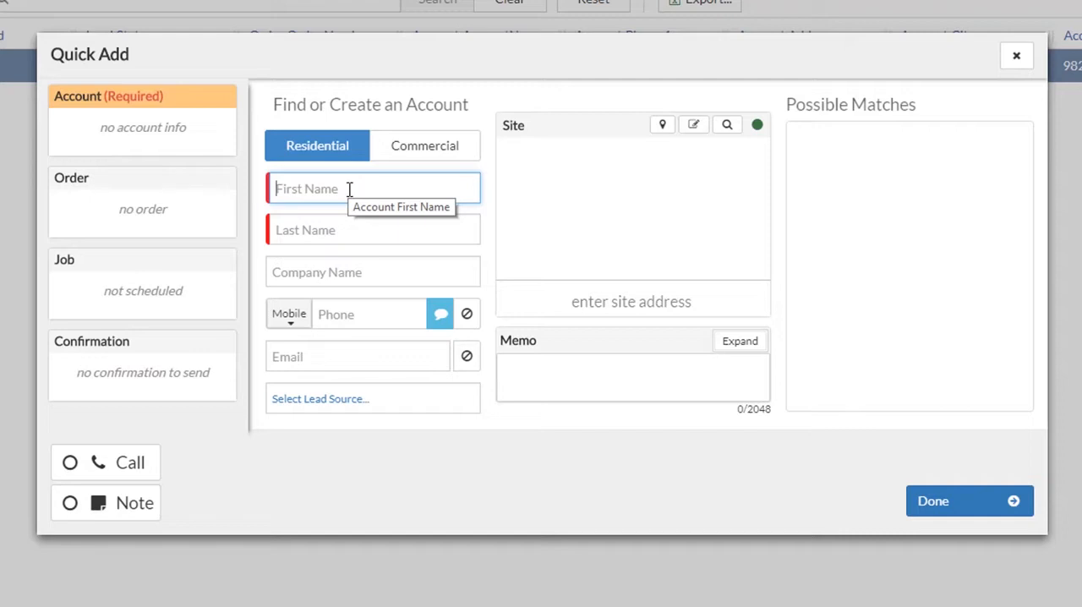
key("Tab")
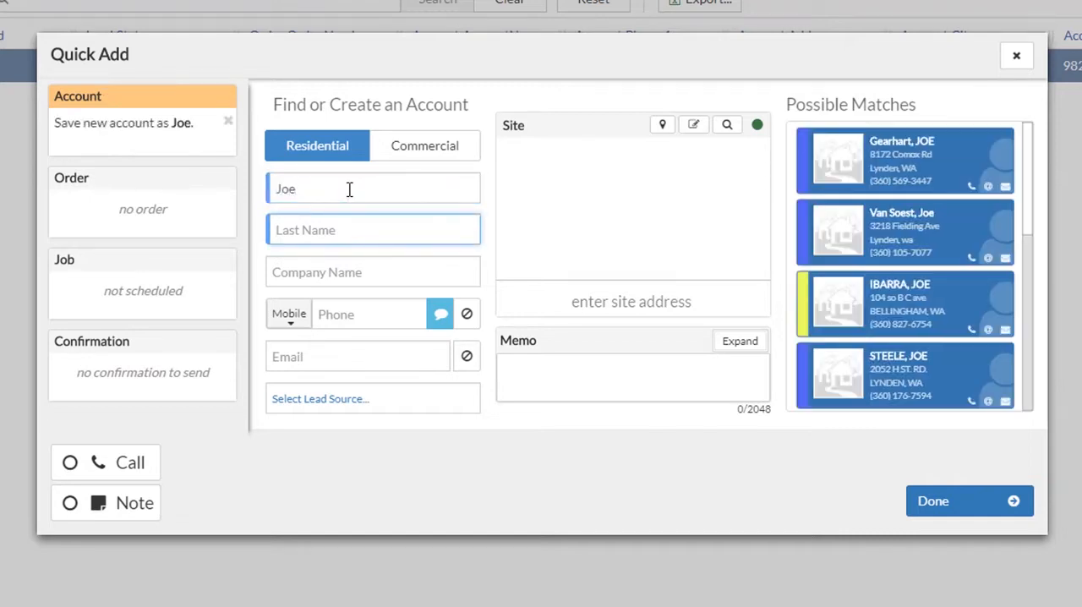
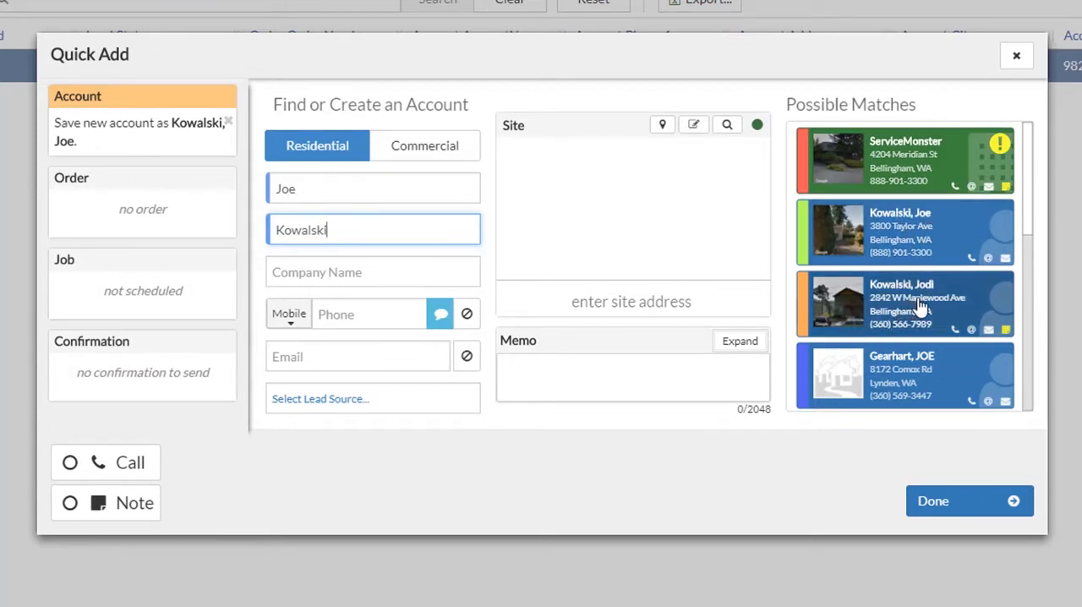
left_click(372, 275)
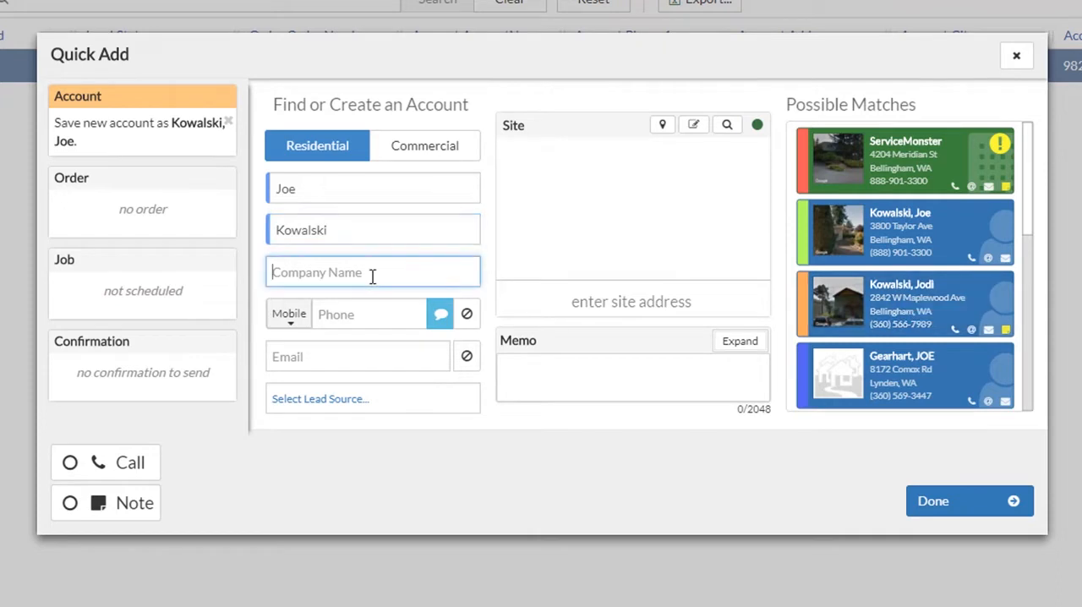
type("ServiceMonster")
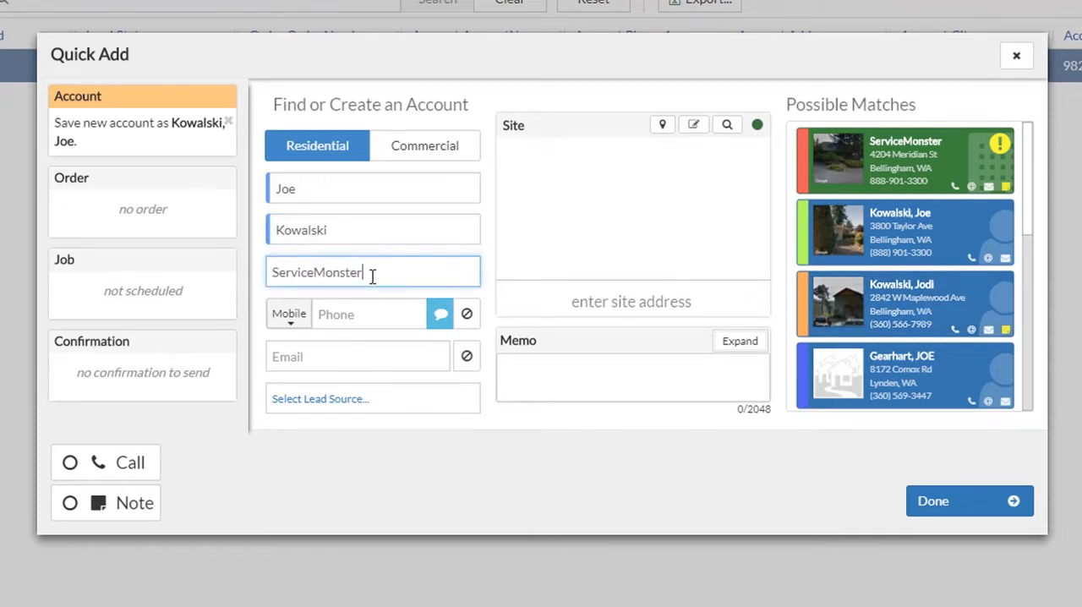
key("Tab")
Step: Fill in the new account's mobile phone number and e-mail address
key("Tab")
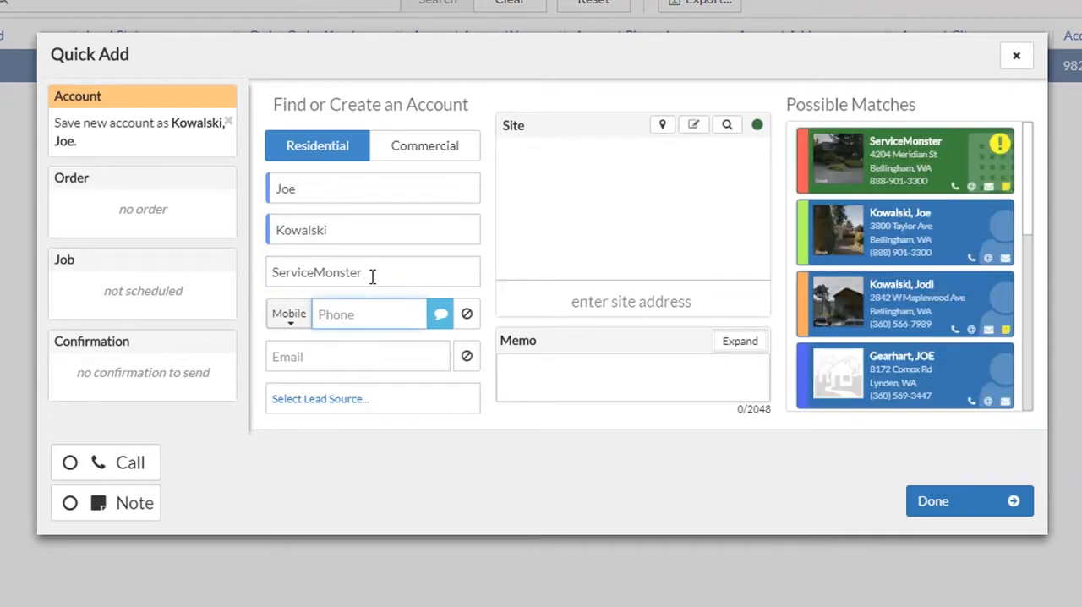
type("555-555-1212")
key("Tab")
key("Tab")
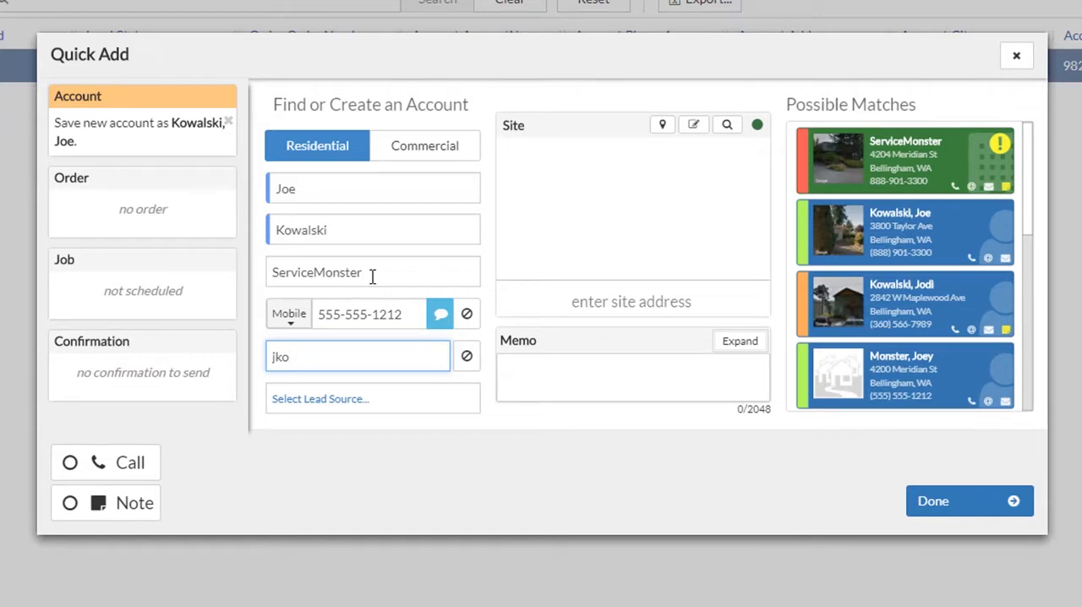
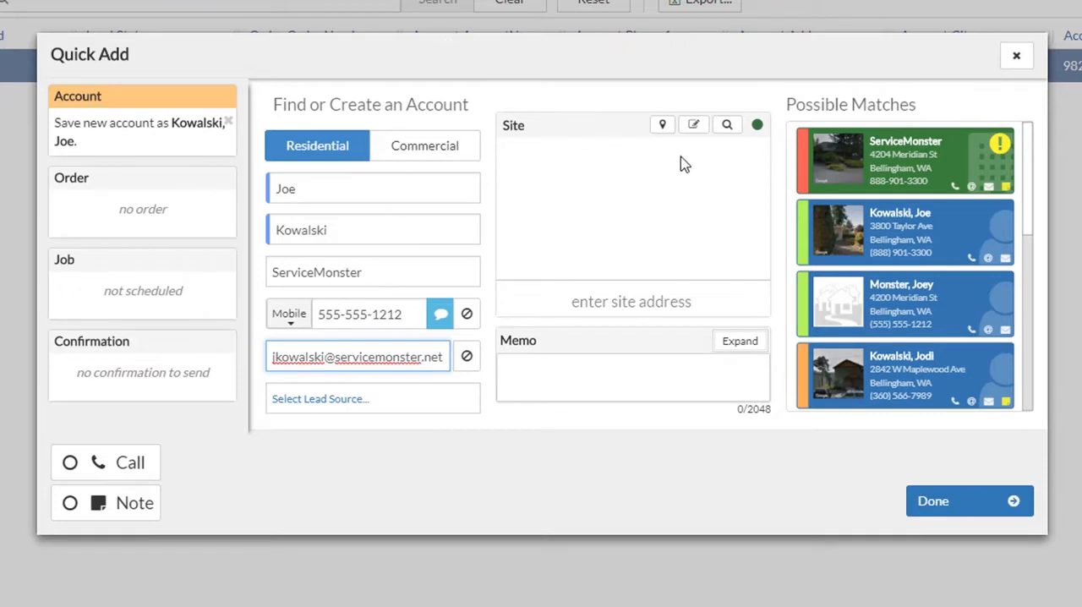
Step: Look up the customer's street address with the site's address helper and set it as the new account's site address
left_click(726, 126)
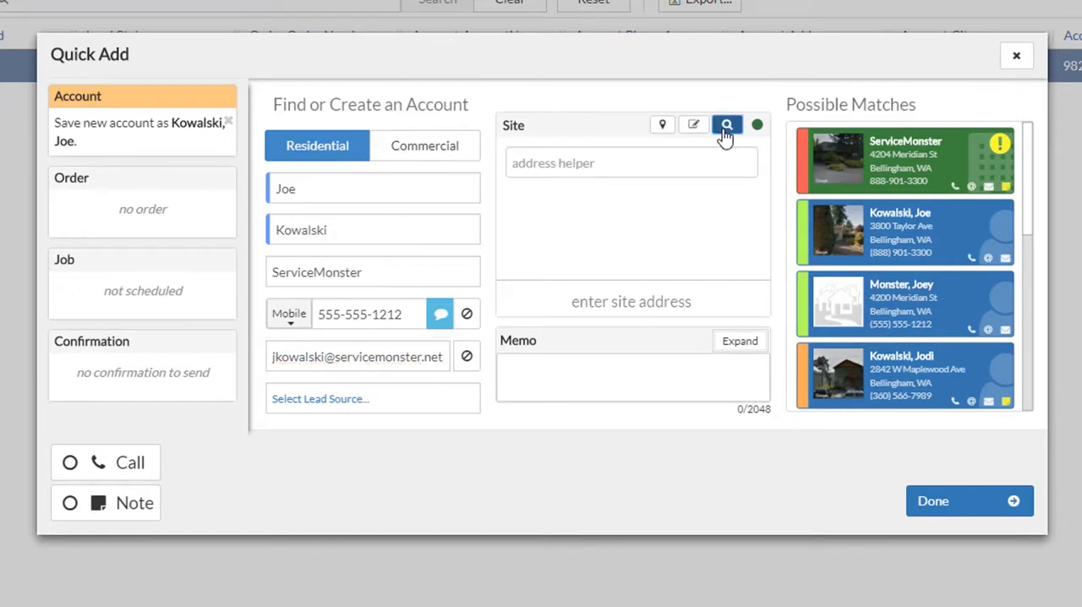
left_click(718, 156)
type("42")
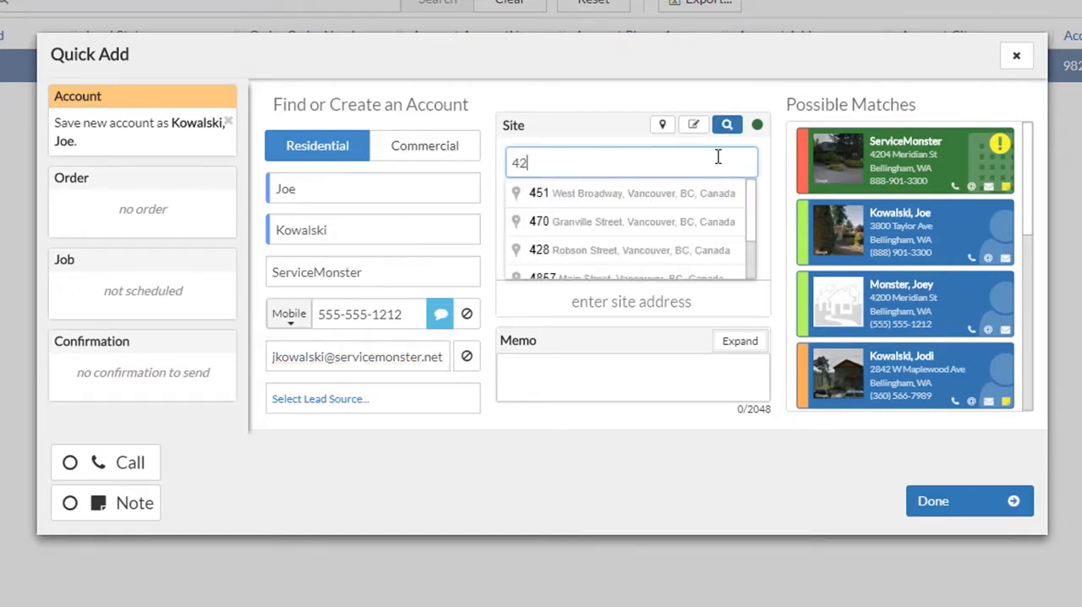
type("04")
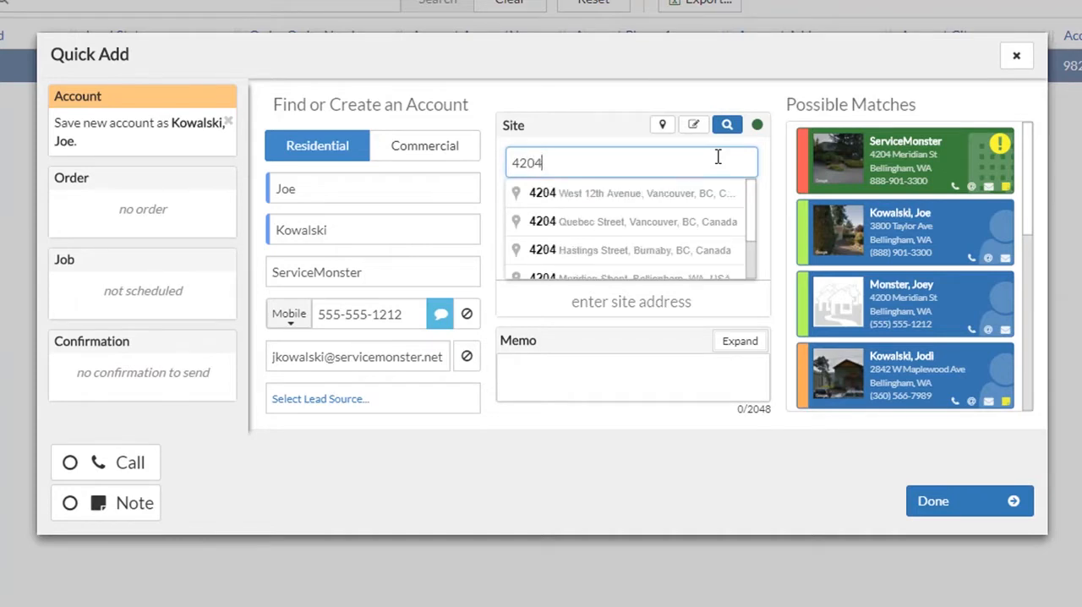
type(" M")
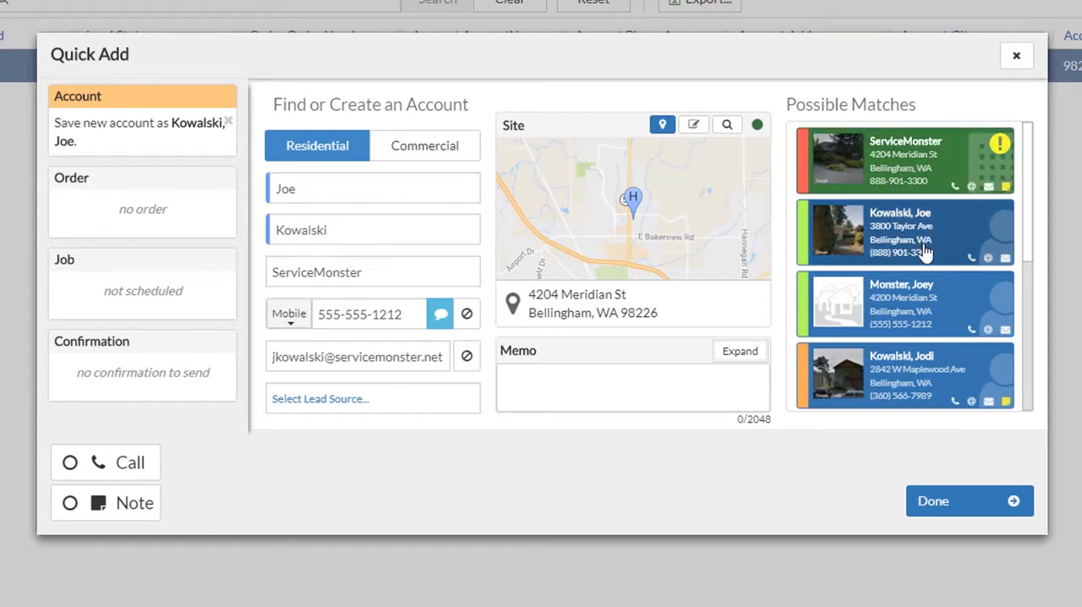
Step: Look through the possible matches, view the existing ServiceMonster account's summary, and return to the new account form
scroll(926, 254, "down", 3)
scroll(926, 258, "up", 3)
left_click(900, 173)
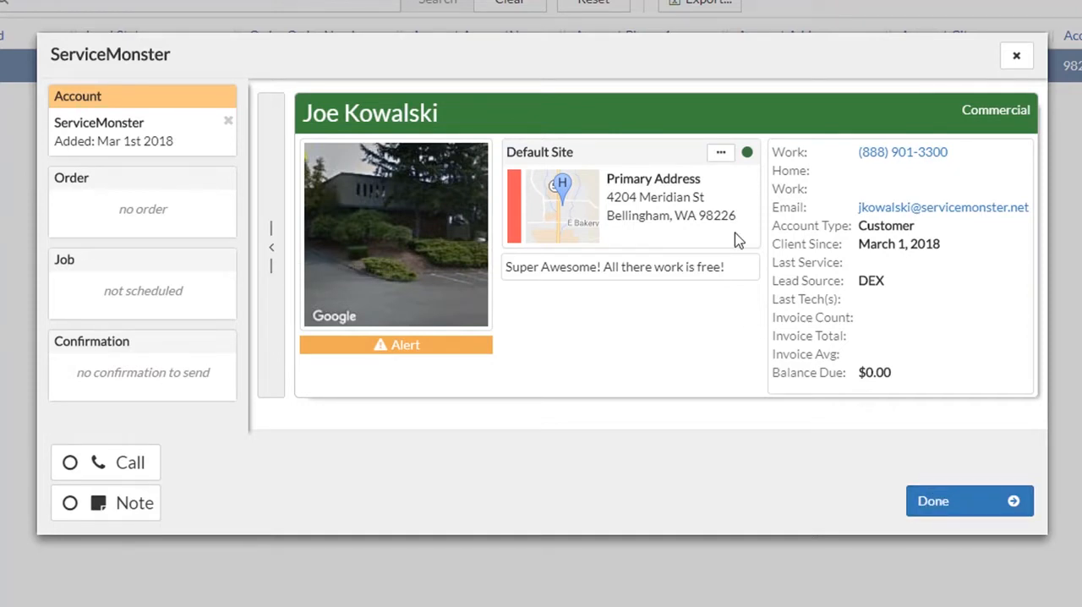
left_click(266, 201)
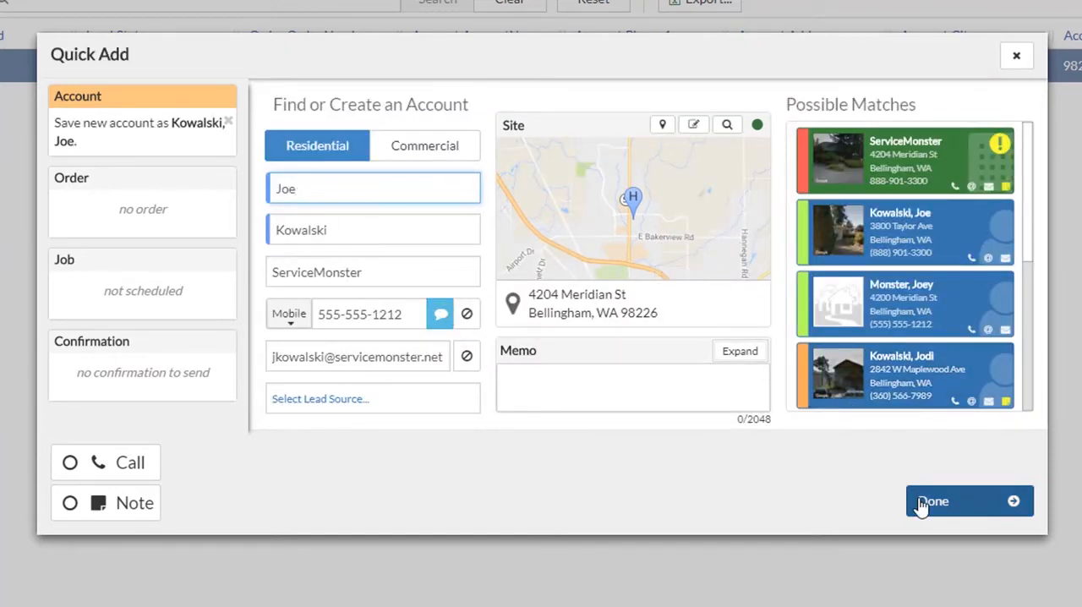
Step: Open the lead source assignment and select the account 2 brothers moving and storage as the source
left_click(319, 410)
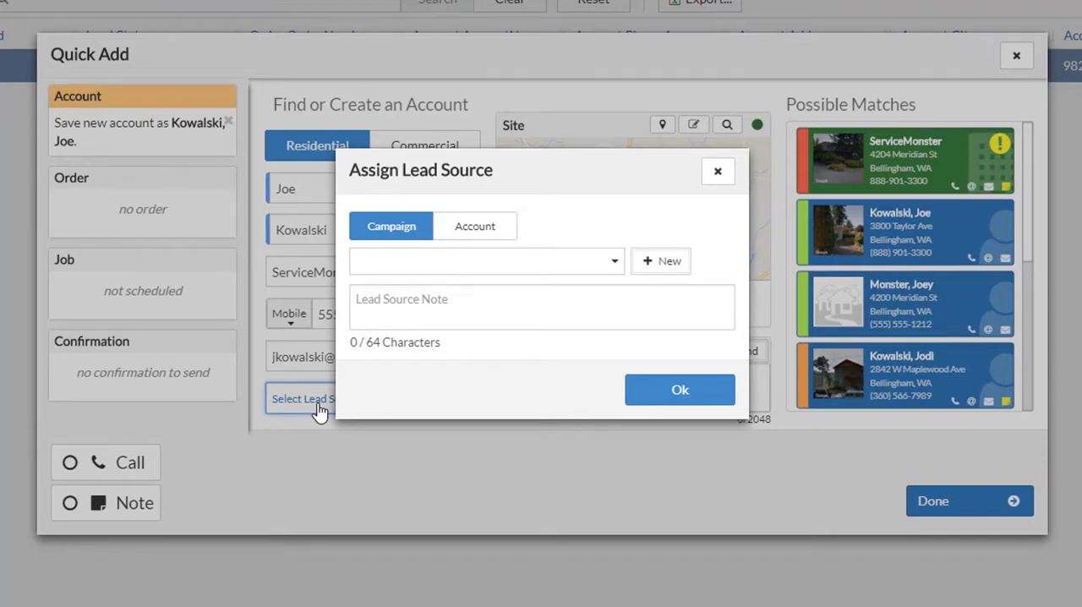
left_click(434, 265)
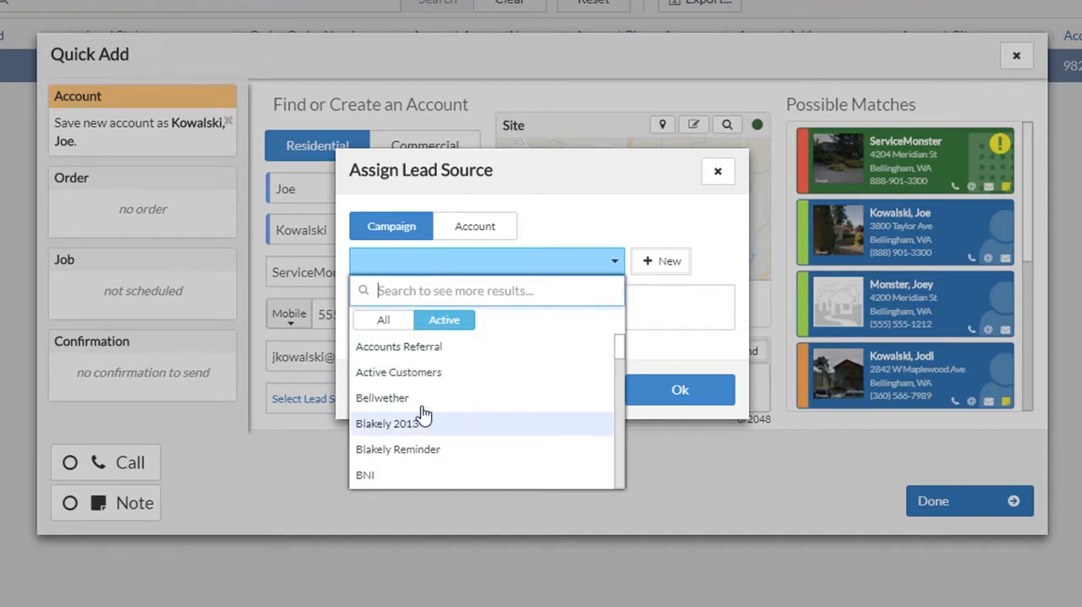
left_click(479, 232)
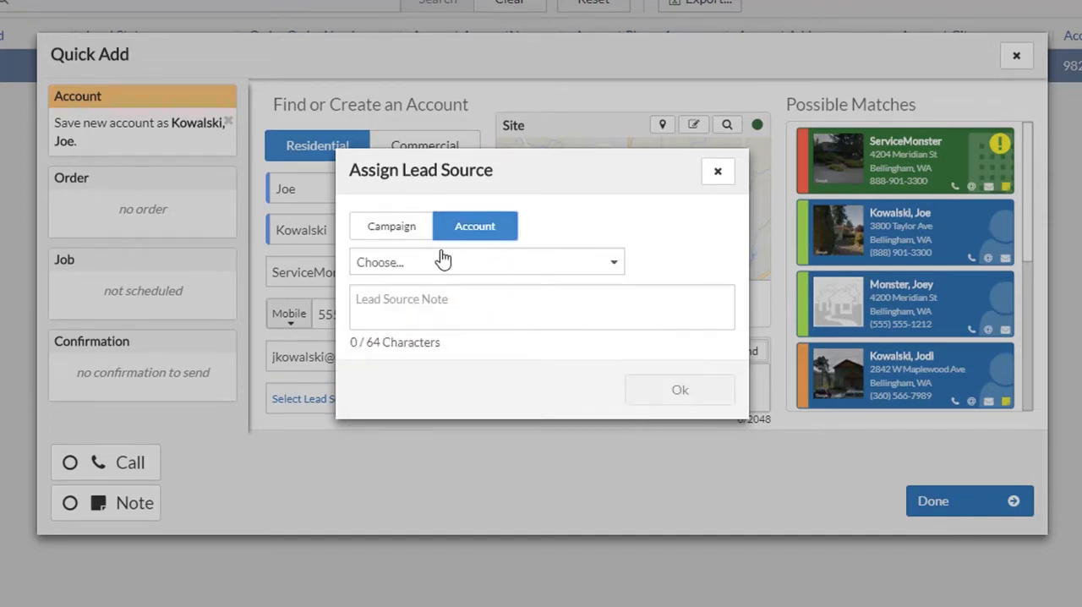
left_click(440, 263)
left_click(419, 380)
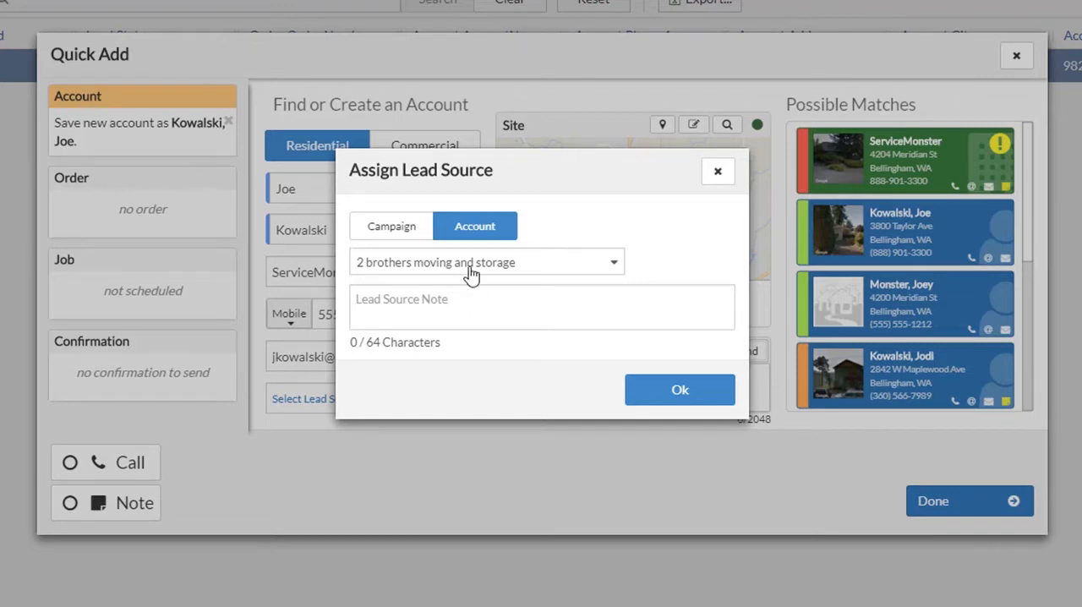
Step: Assign the Bellwether campaign as the lead source and finish creating the account
left_click(394, 229)
left_click(408, 267)
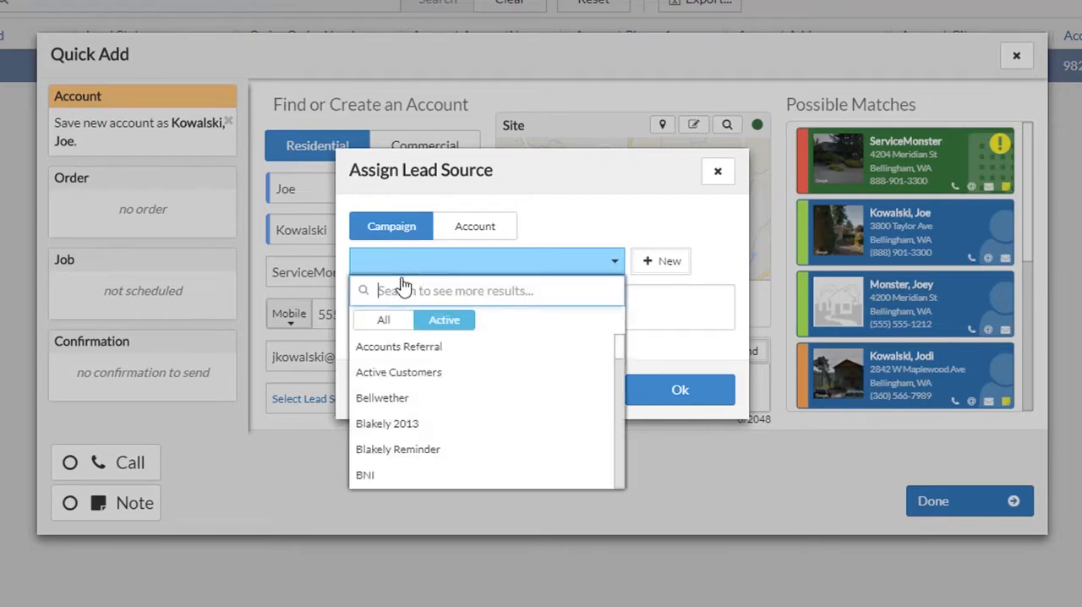
left_click(380, 399)
left_click(647, 397)
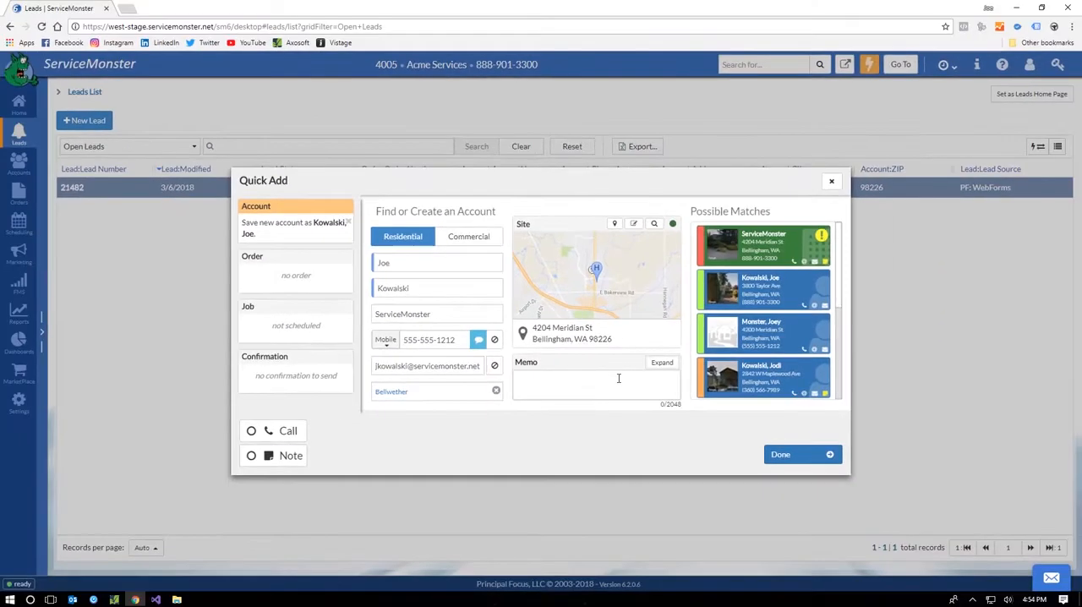
left_click(809, 458)
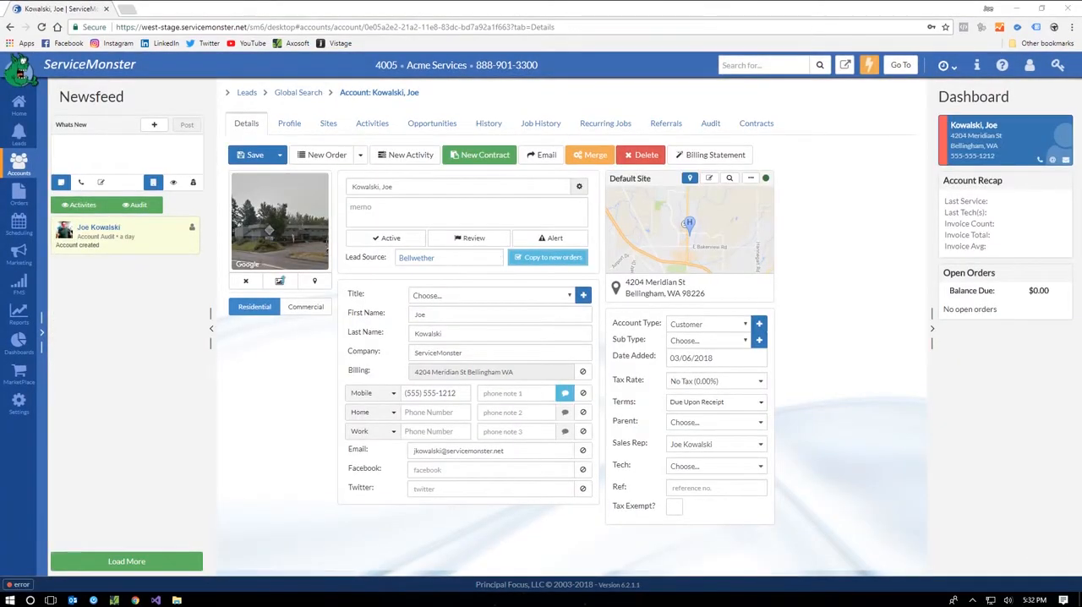
Step: Search all records for the customer's last name and open the first account in the results
left_click(785, 67)
type("kowalski")
key("Return")
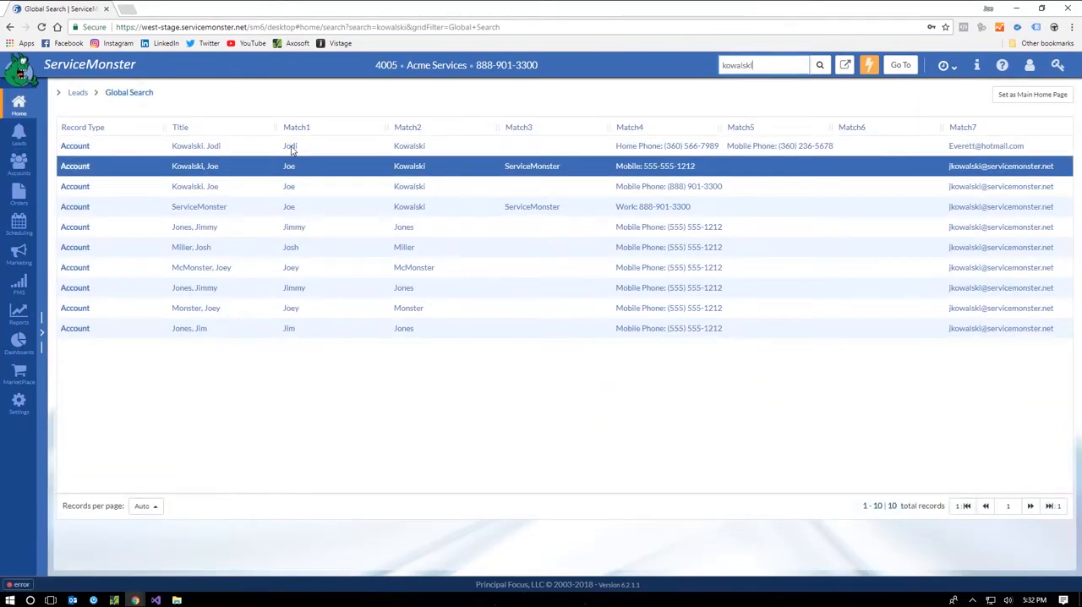
left_click(80, 147)
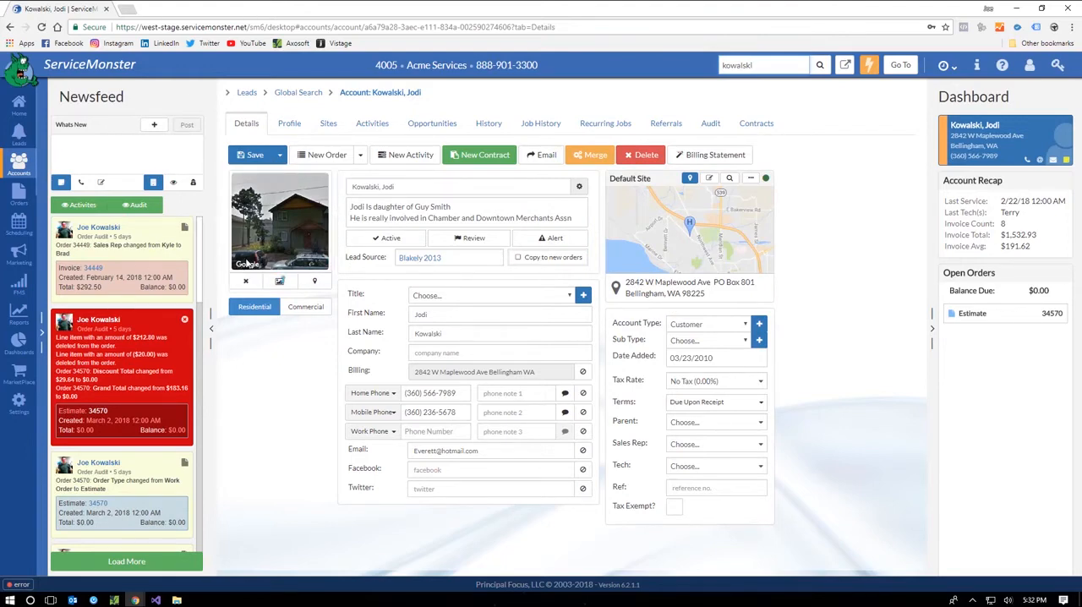
Step: Turn the account's Street View photo towards the house, view the site address in Google Maps, and return to the account
left_click(252, 194)
left_click(251, 194)
left_click(245, 193)
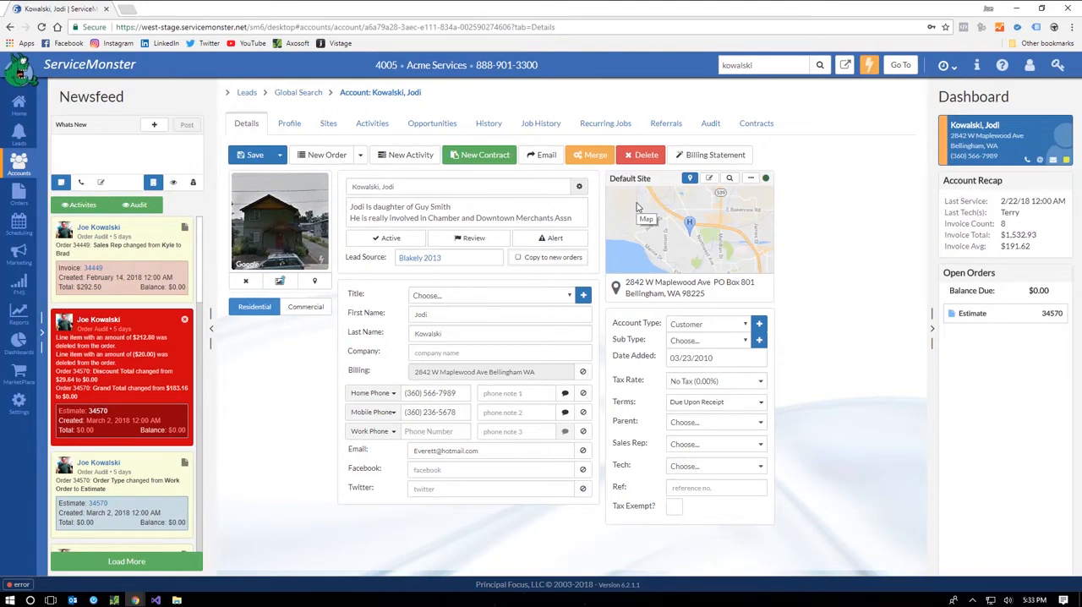
left_click(656, 228)
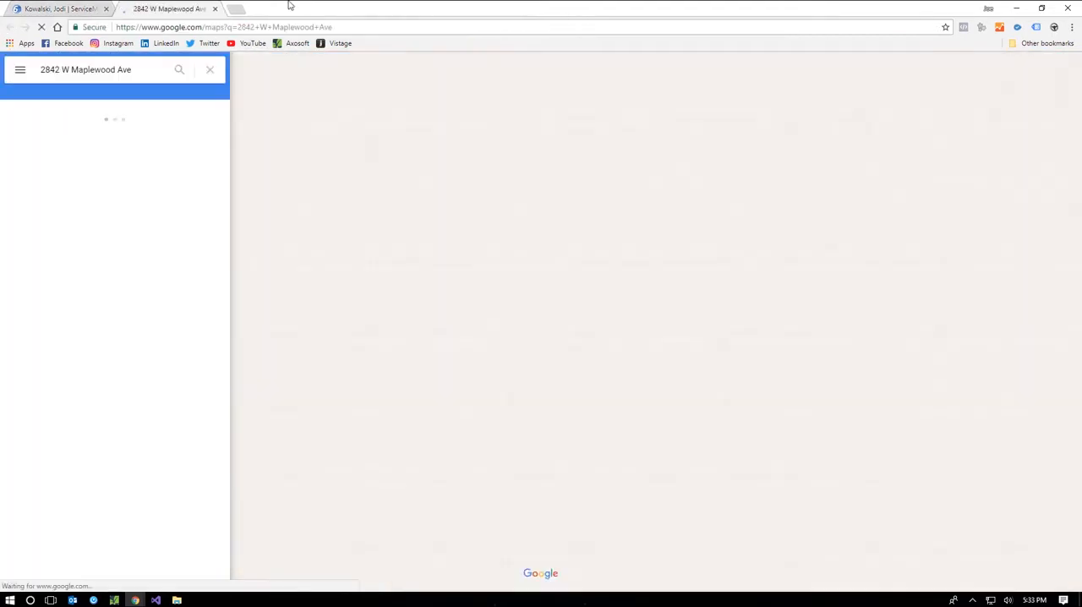
left_click(216, 9)
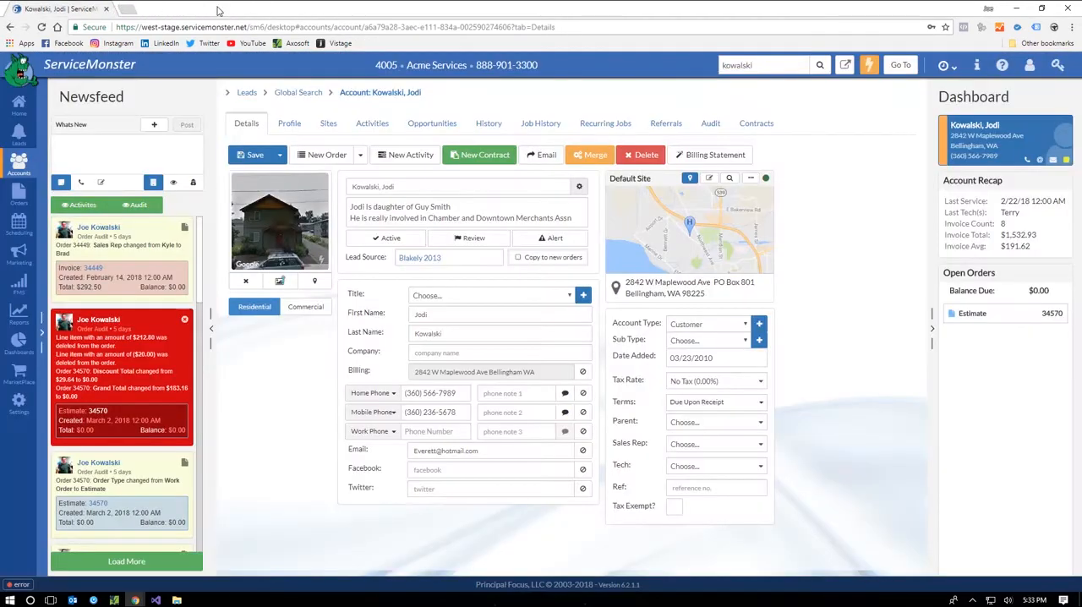
Step: View the default site's address fields and address helper, and check the account's list of sites without changing the selection
left_click(719, 175)
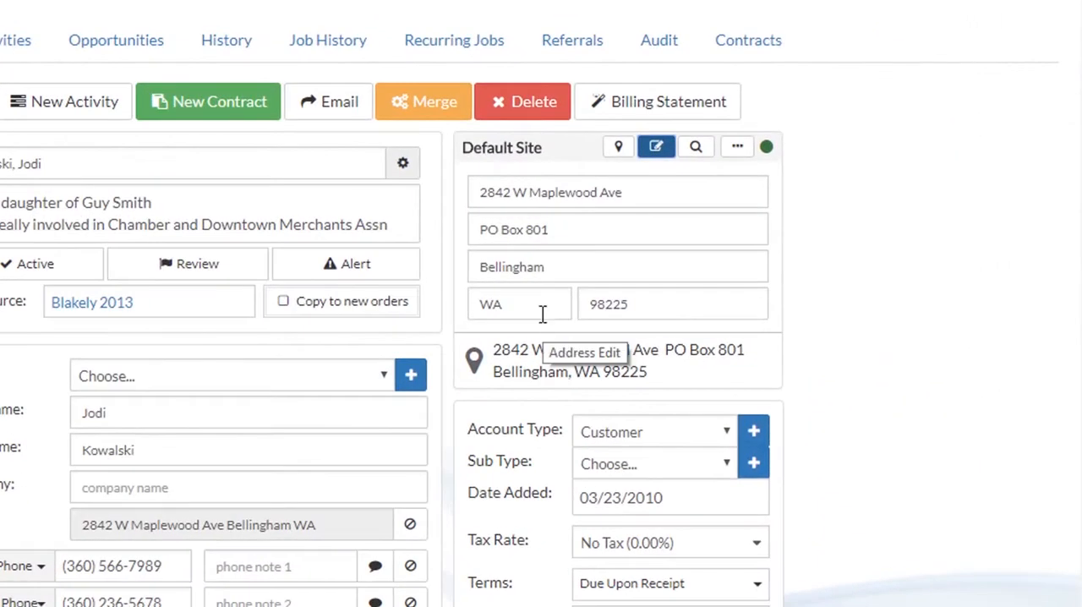
left_click(697, 147)
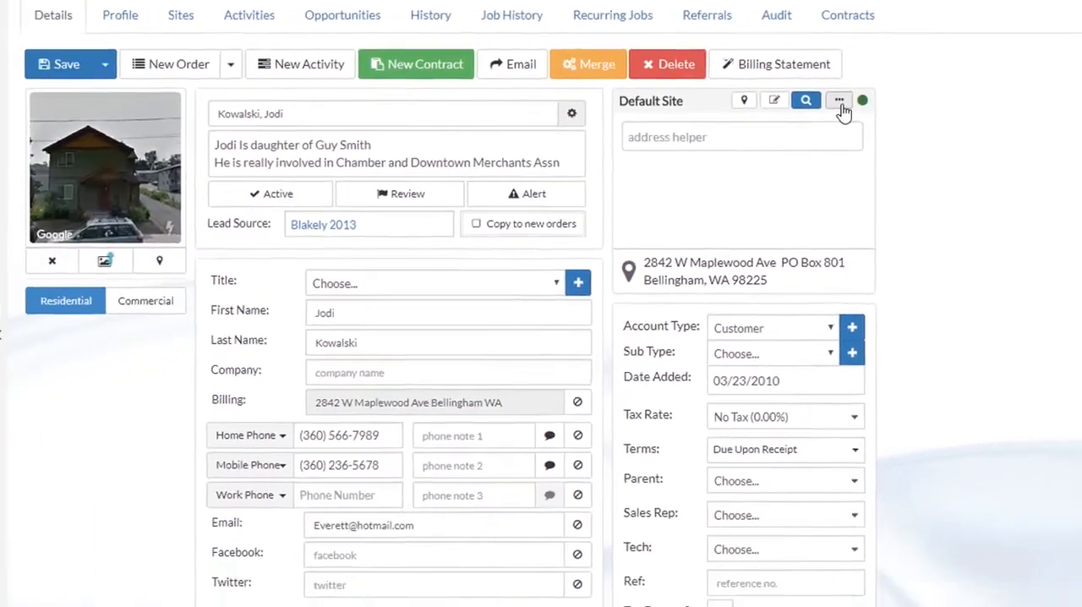
left_click(757, 143)
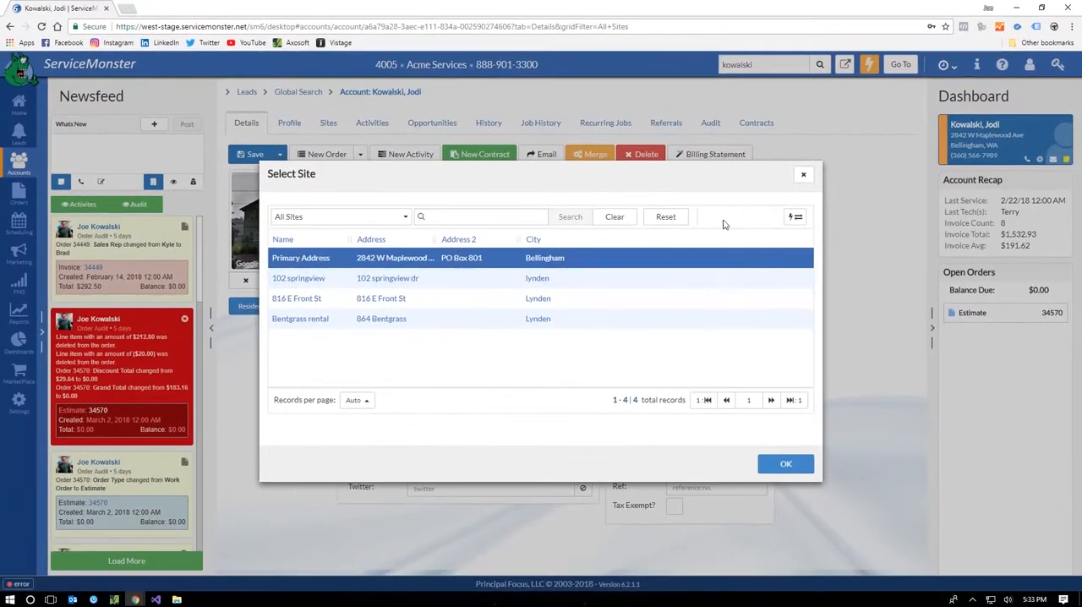
left_click(804, 175)
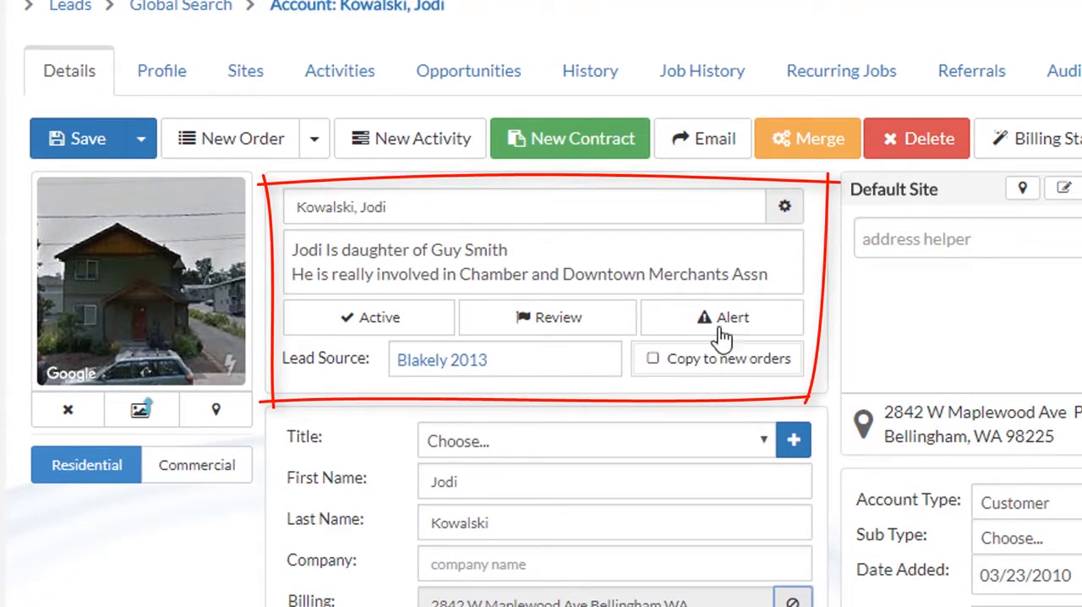
Step: Turn on the account's alert flag and view the available account types, keeping Customer
left_click(683, 320)
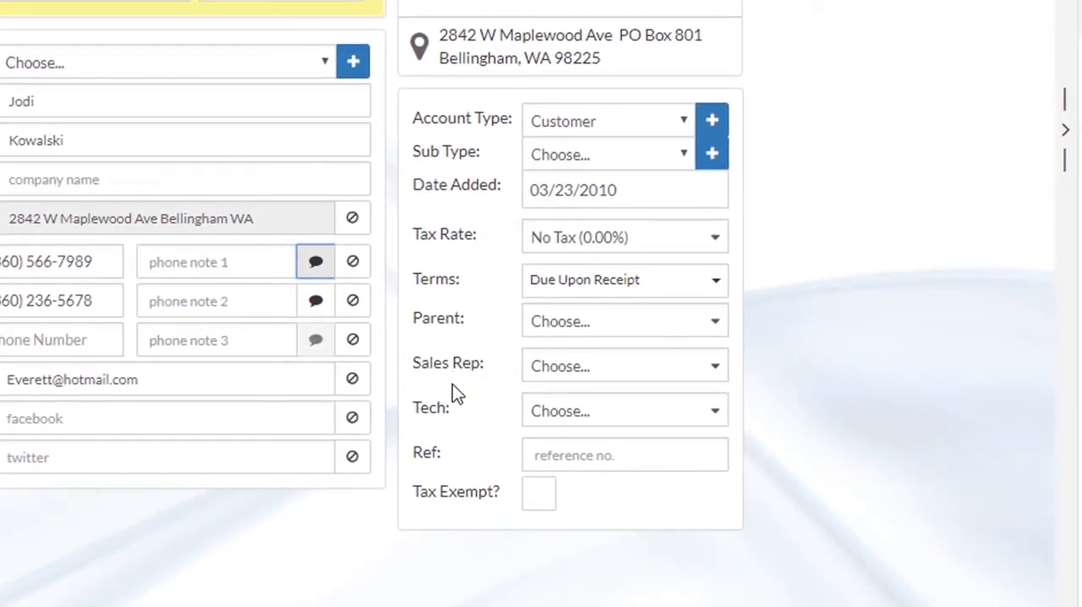
left_click(664, 128)
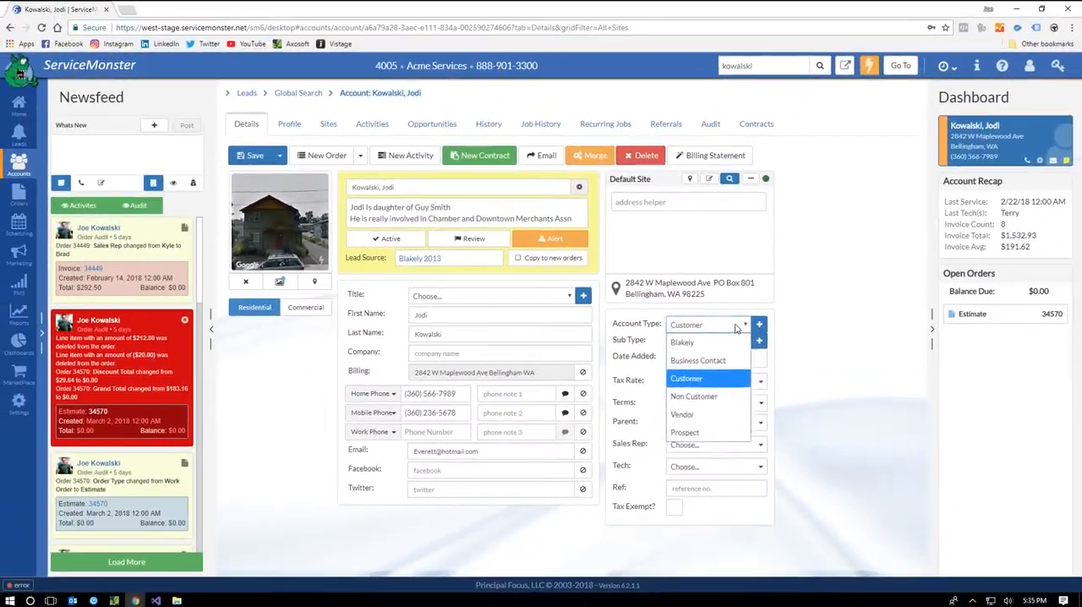
left_click(295, 361)
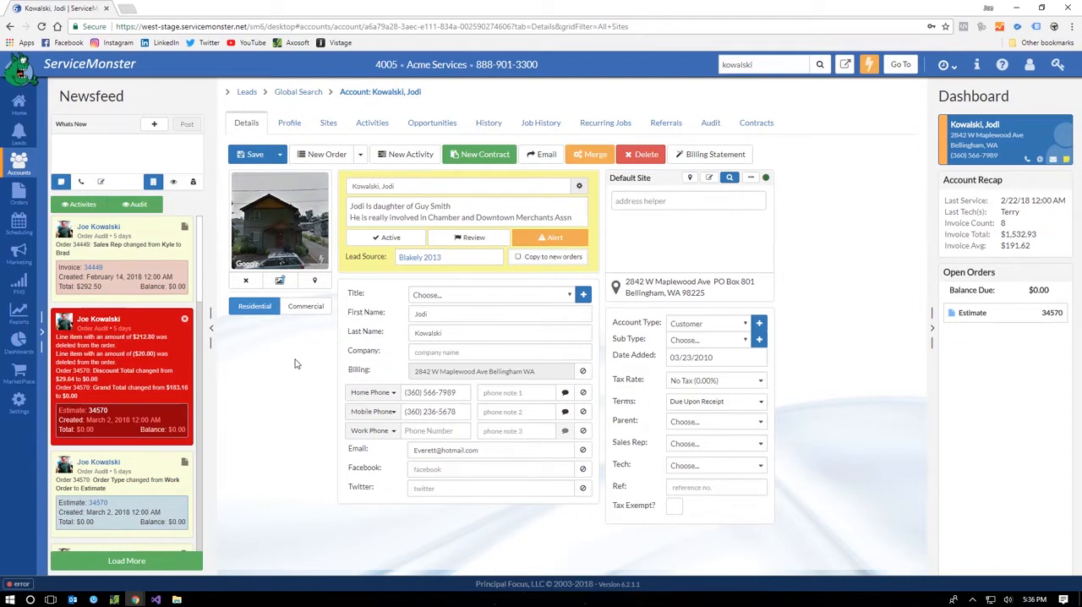
Step: Start a new activity from the newsfeed, view the Note and Call types, and close it unsaved
left_click(111, 149)
left_click(155, 124)
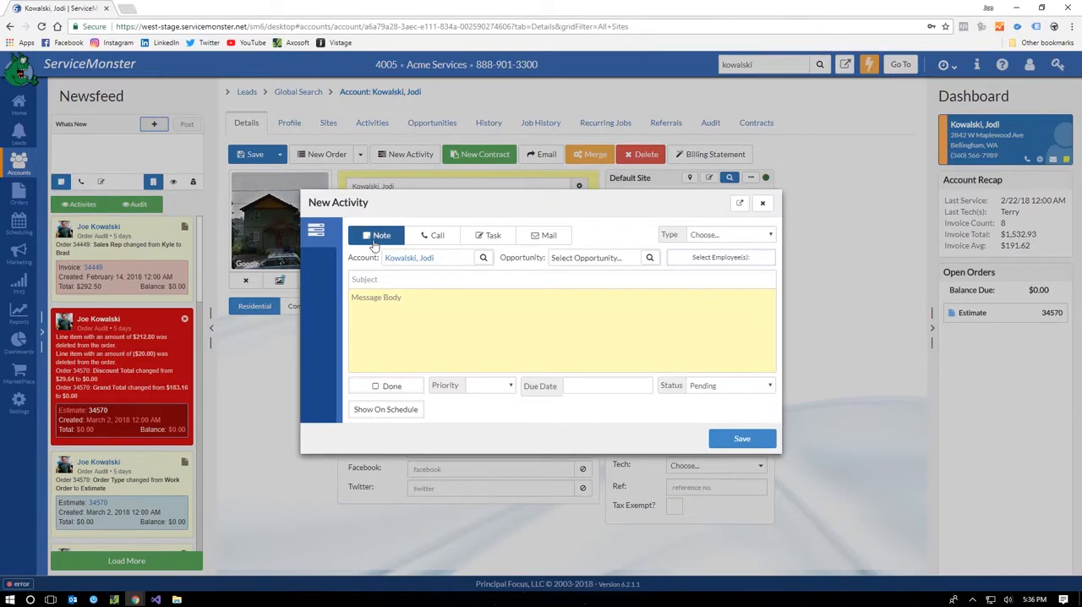
left_click(433, 235)
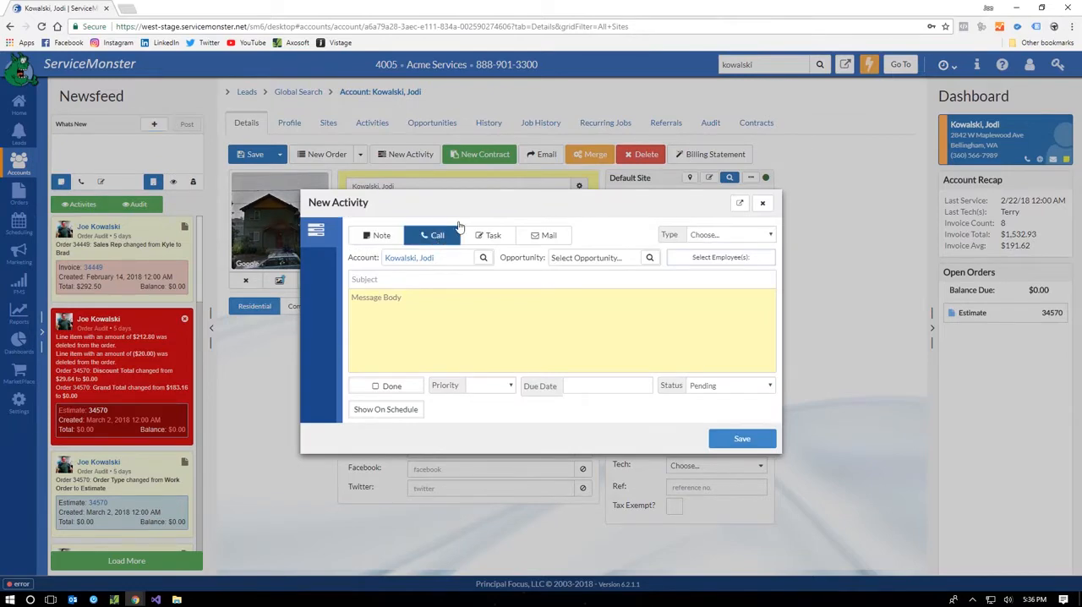
left_click(762, 203)
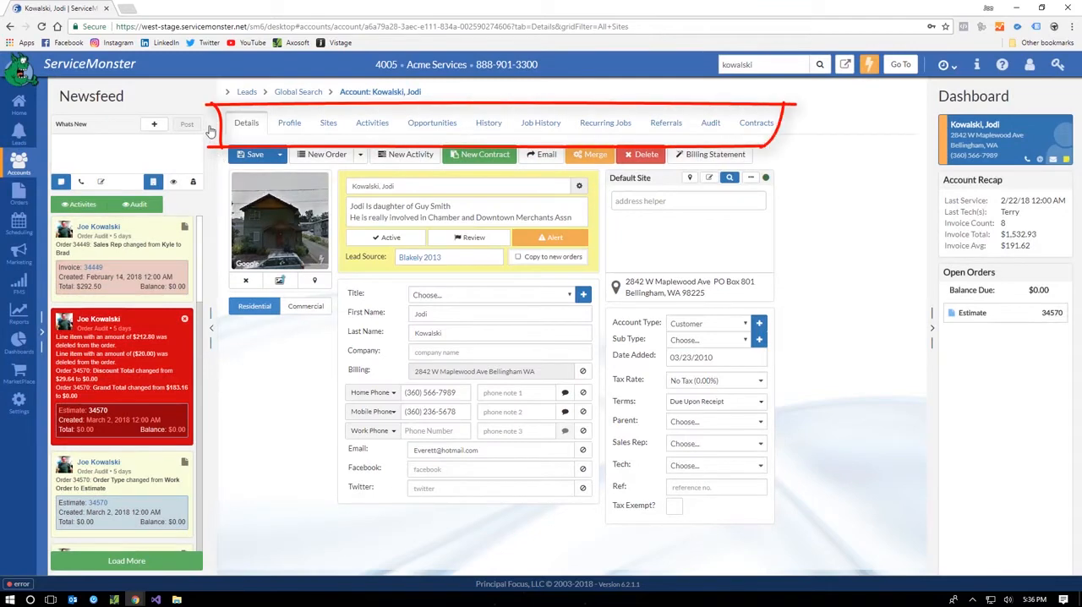
Step: Review the account's profile, including its custom fields and the Pet 1 Name entry
left_click(289, 123)
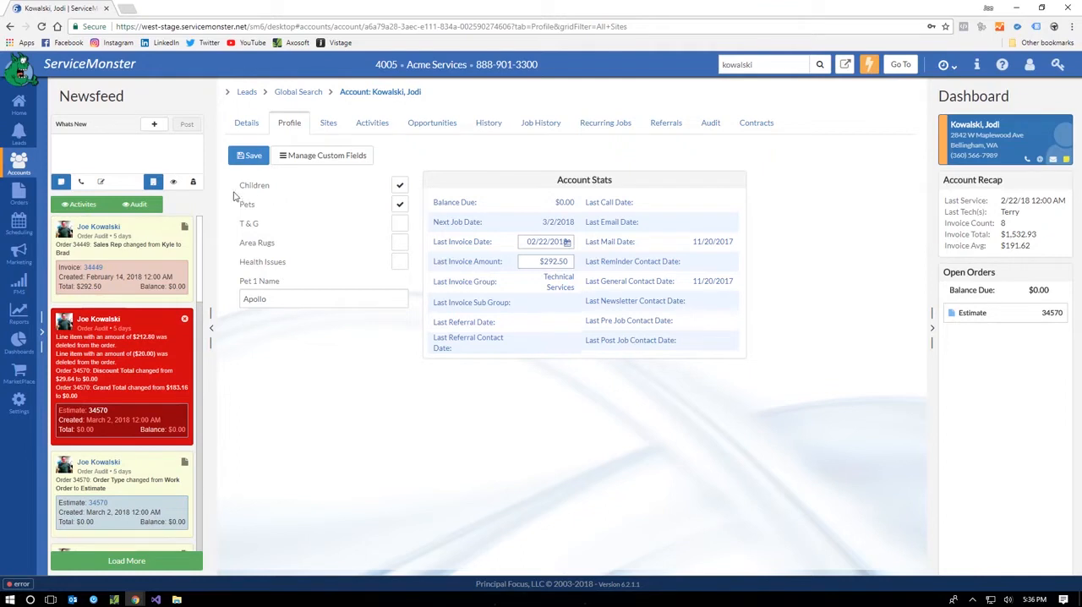
double_click(272, 298)
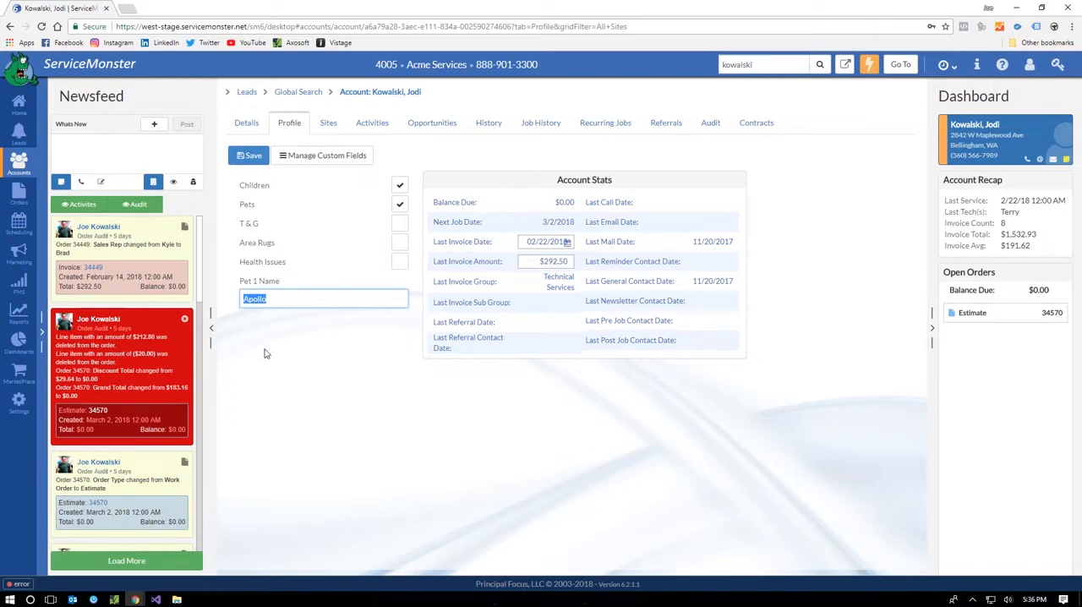
left_click(265, 353)
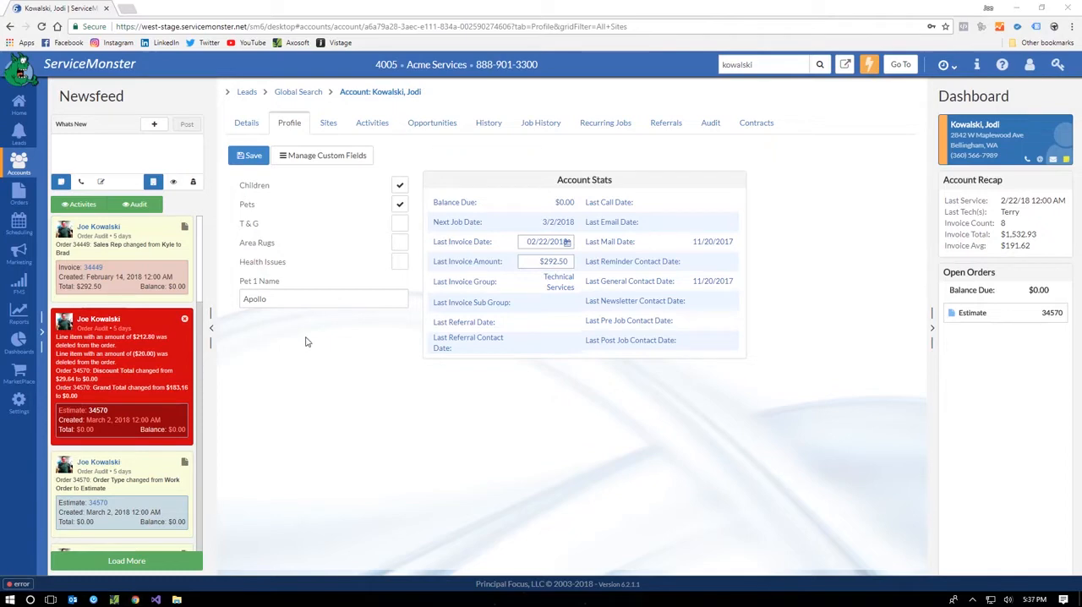
Step: Look through the account's activities, transaction history, job history and recurring jobs
left_click(375, 123)
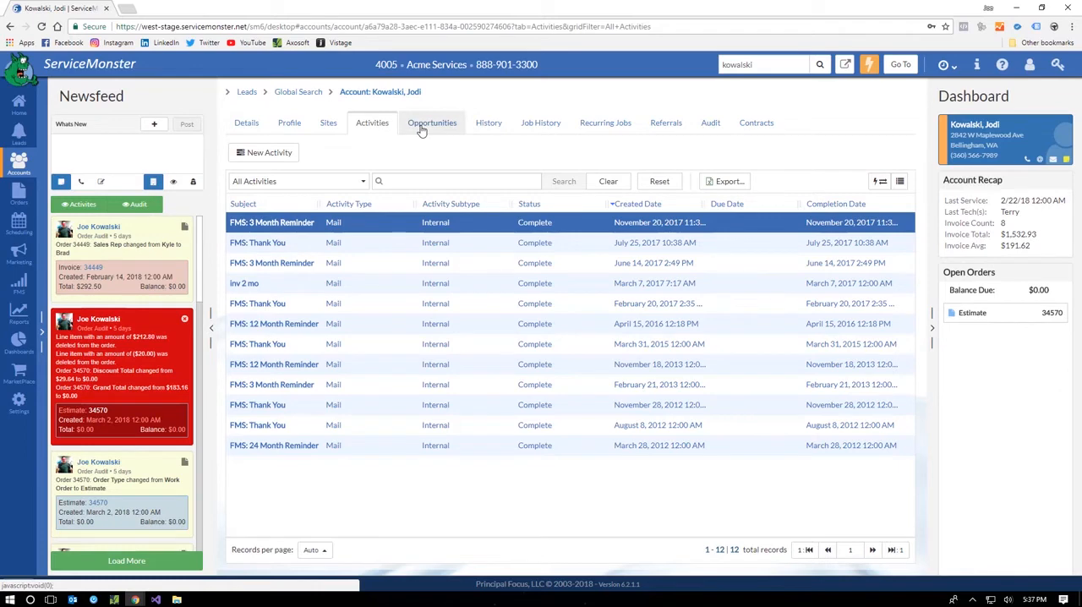
left_click(491, 126)
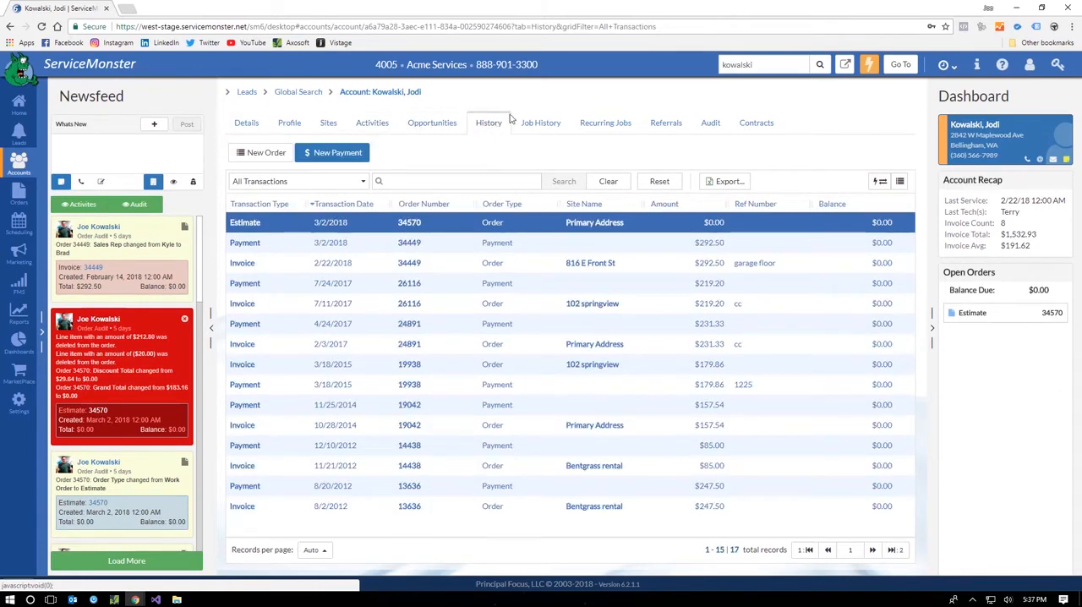
left_click(531, 125)
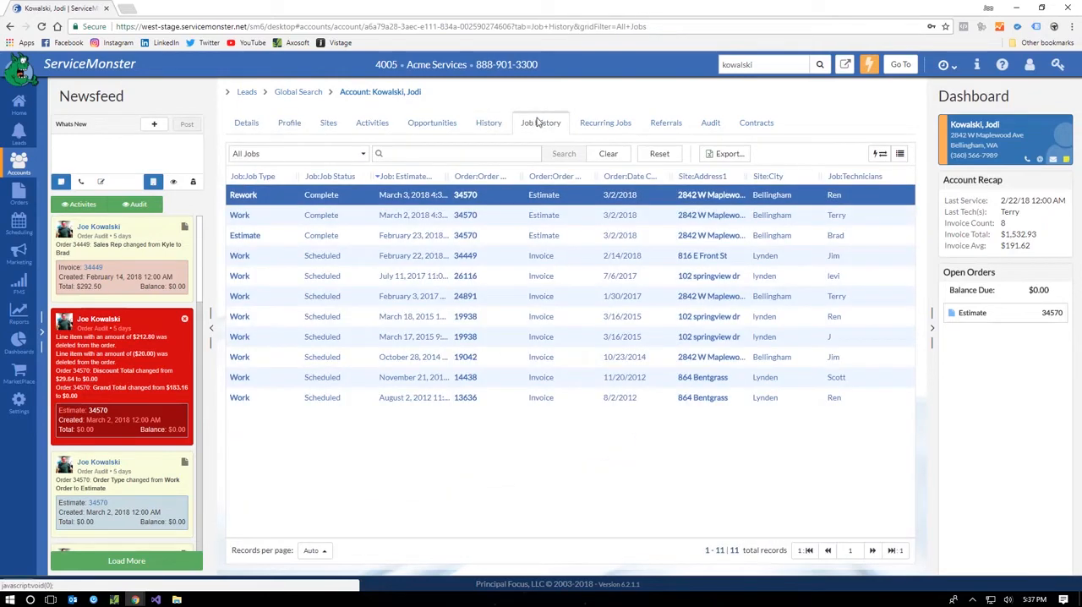
left_click(599, 124)
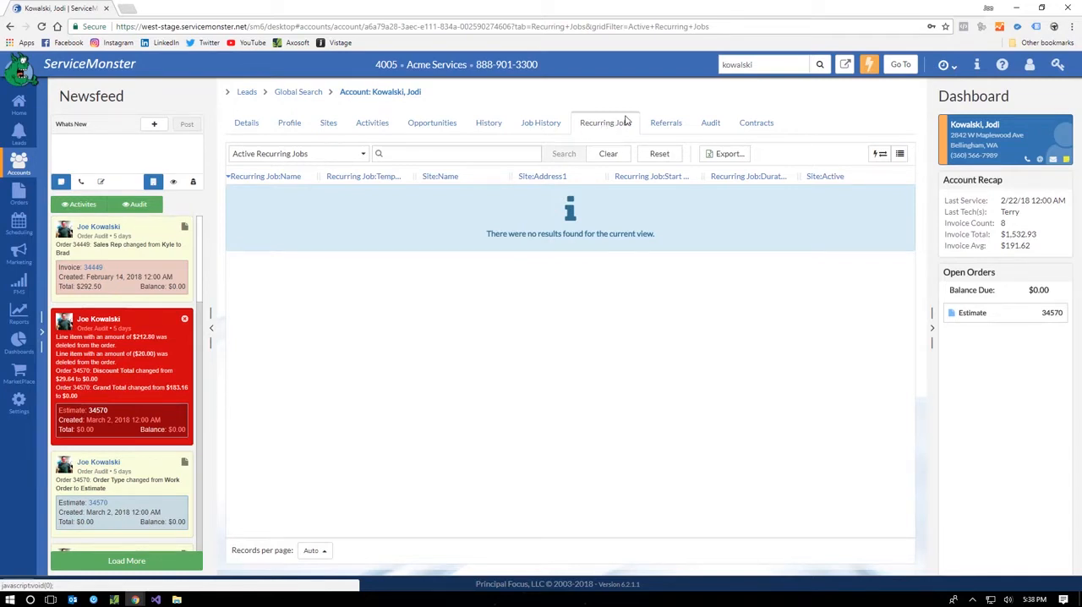
Step: Look through the account's referrals, audit log and contracts
left_click(667, 125)
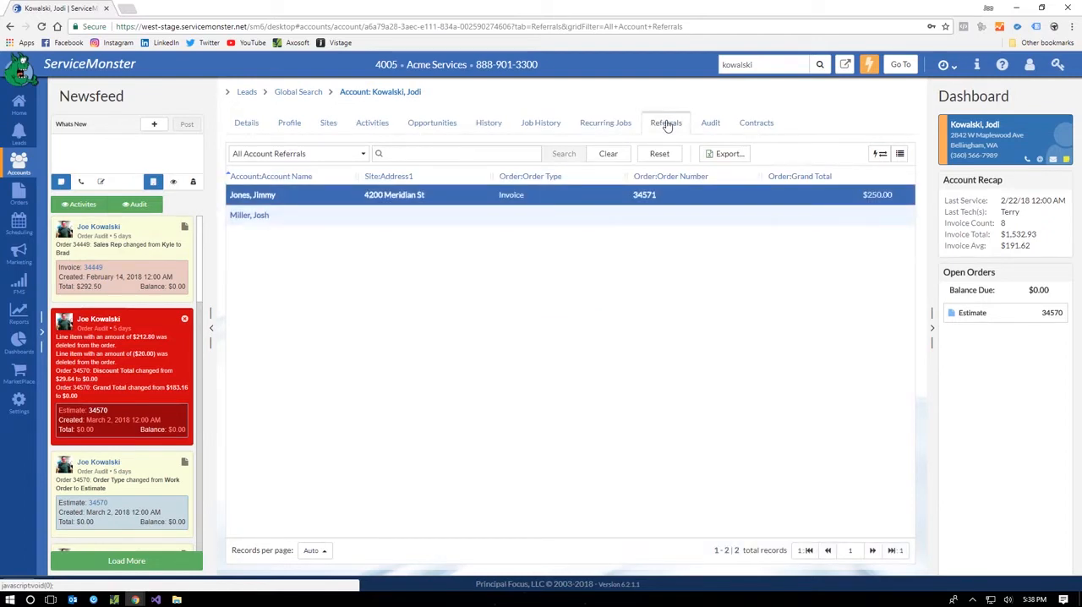
left_click(712, 125)
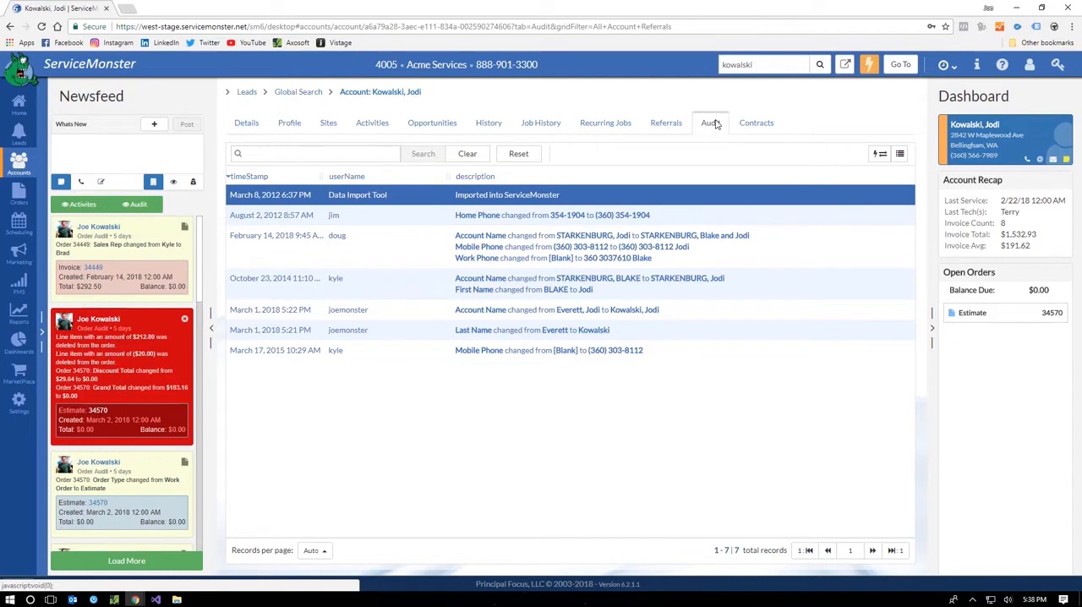
left_click(758, 124)
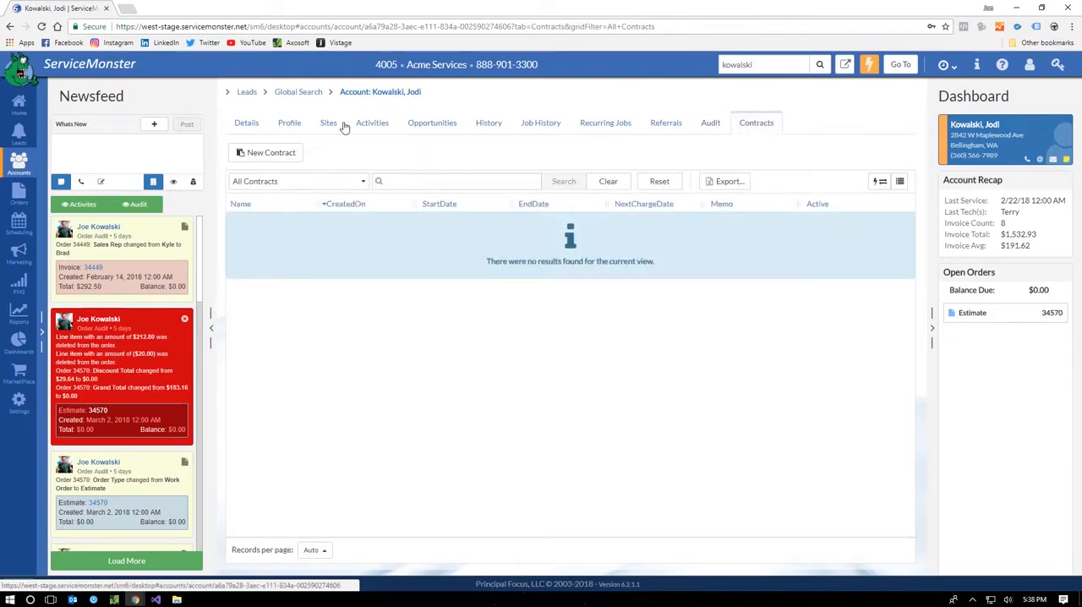
Step: View the new contract form for the account, close it unsaved, and return to the account's details
left_click(284, 153)
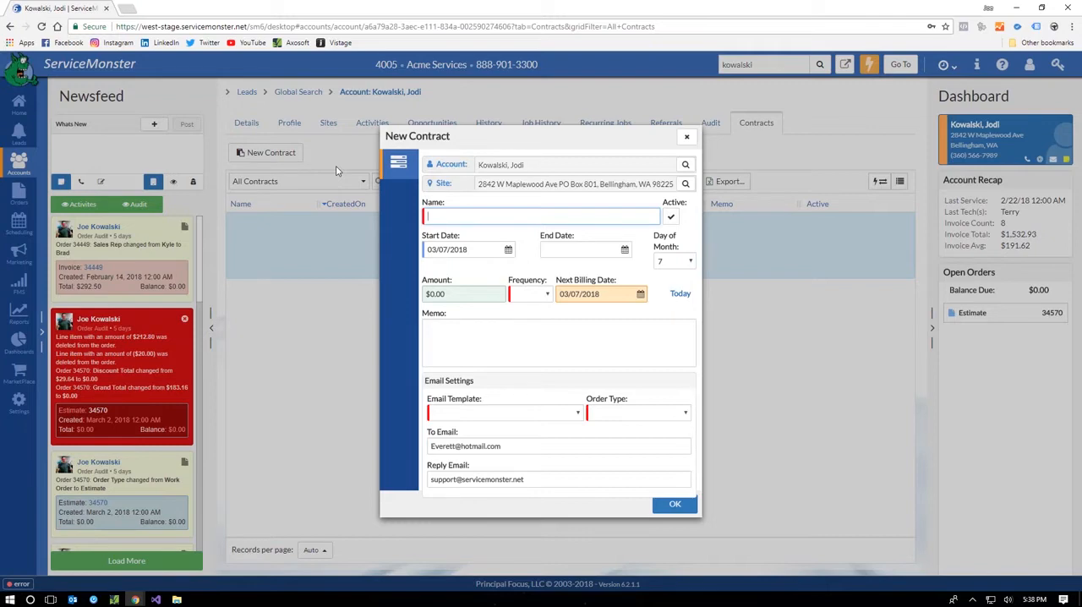
left_click(685, 137)
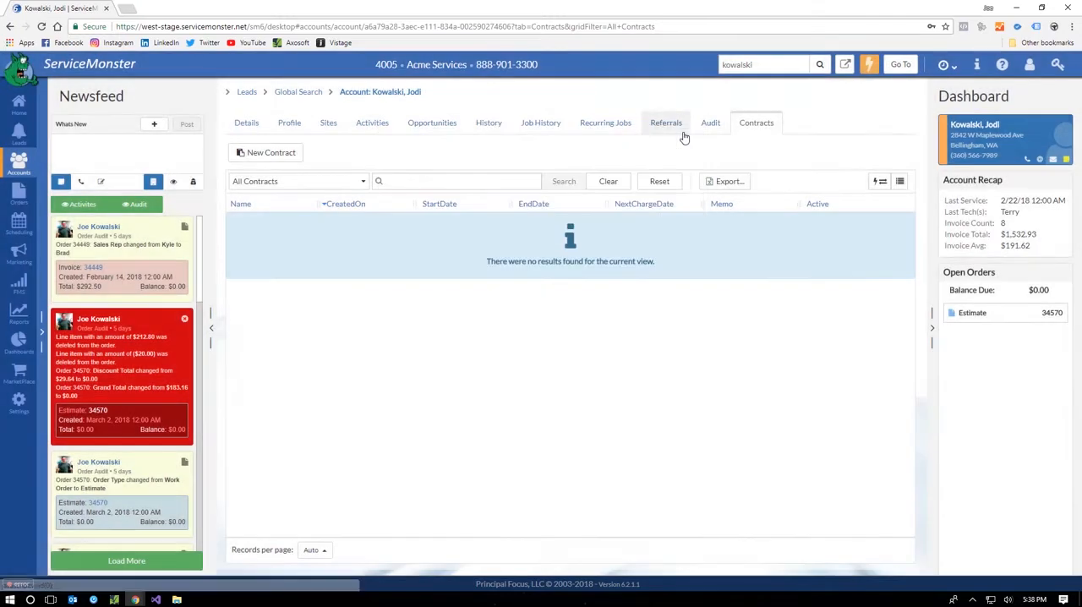
left_click(246, 124)
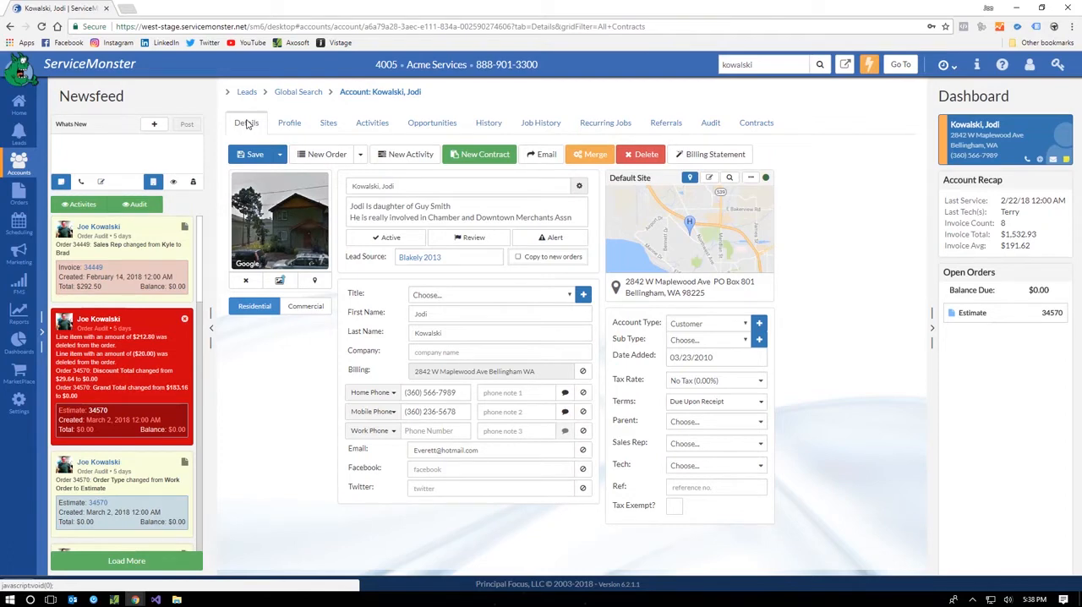
Step: Go to the lead opportunities board and move the $5,000 opportunity from Initial Contact to the Estimate stage
left_click(20, 142)
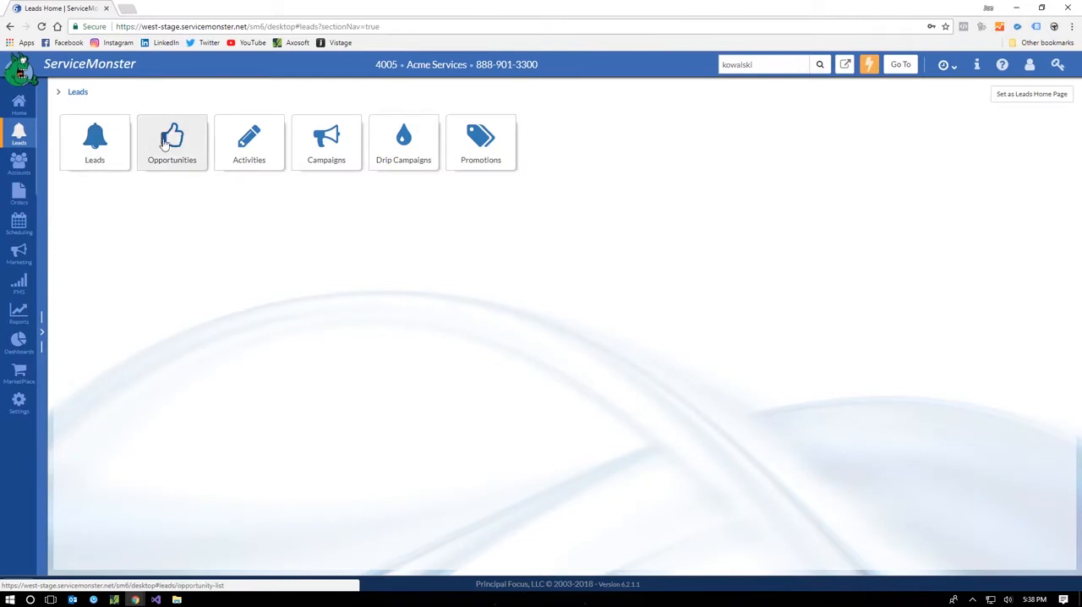
left_click(169, 142)
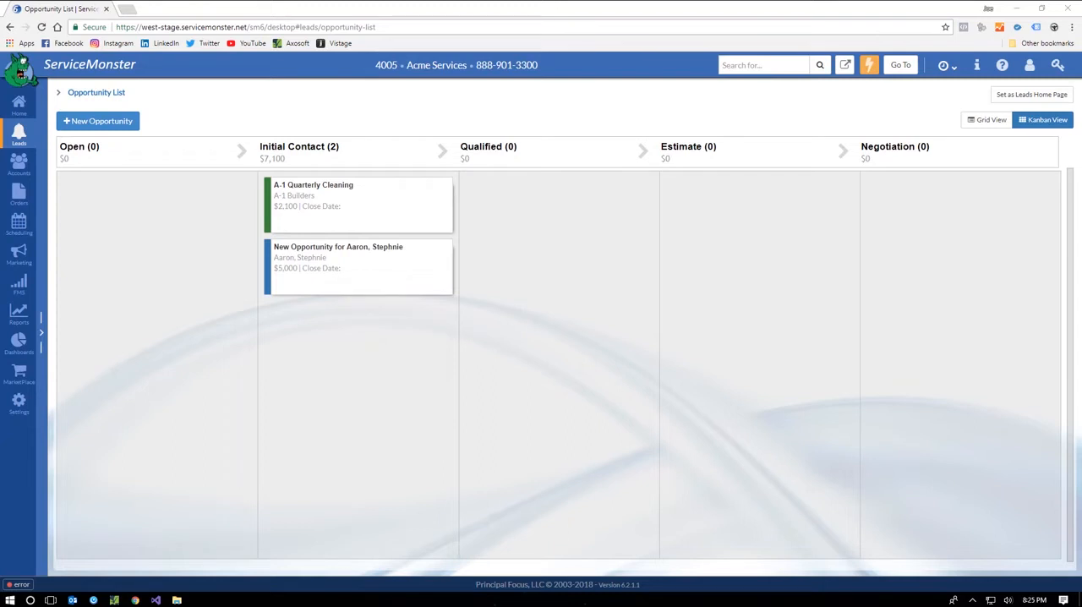
left_click_drag(345, 271, 747, 226)
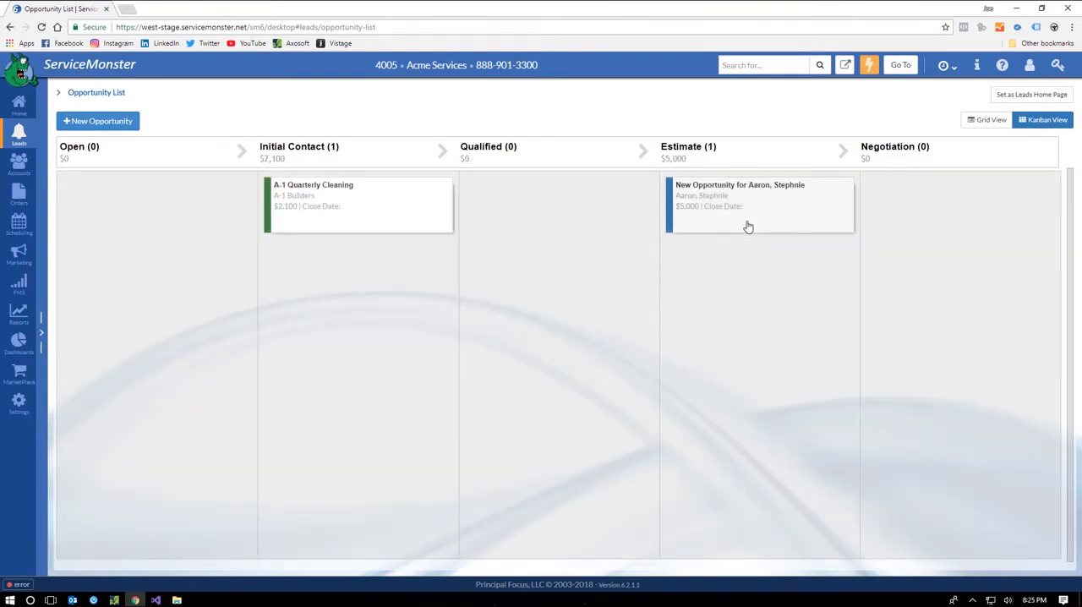
Step: Open the A-1 Quarterly Cleaning opportunity and post an activity note reading "Notes"
left_click(399, 206)
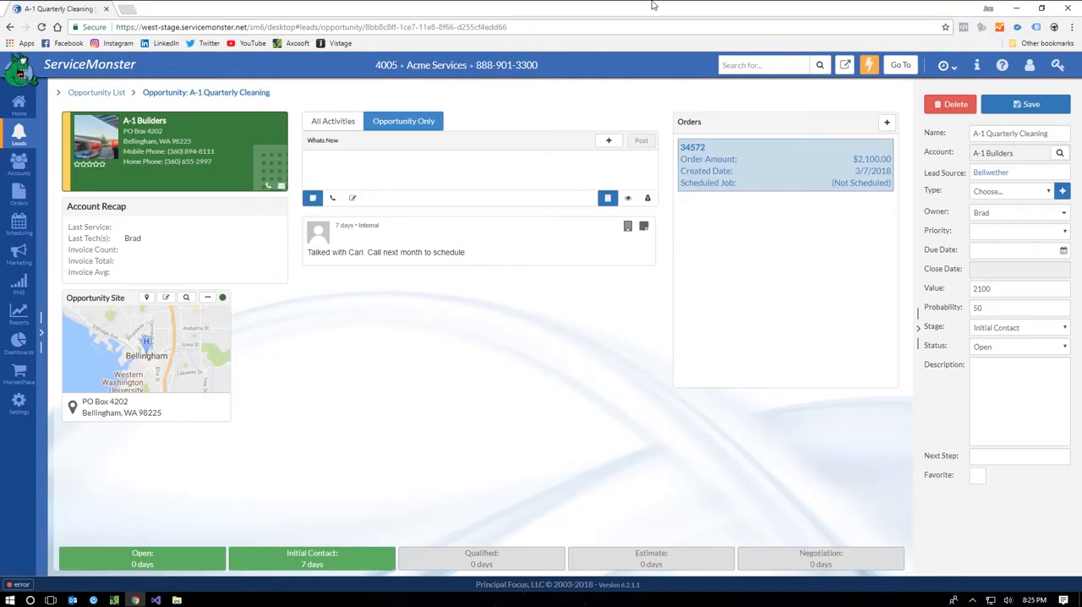
left_click(459, 173)
type("Notes")
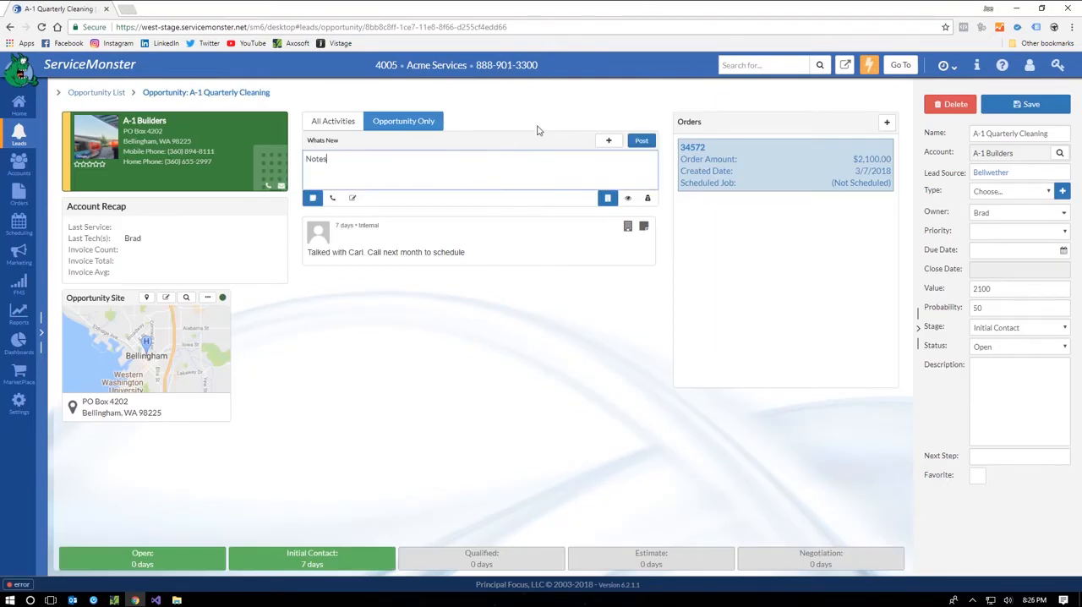
left_click(642, 141)
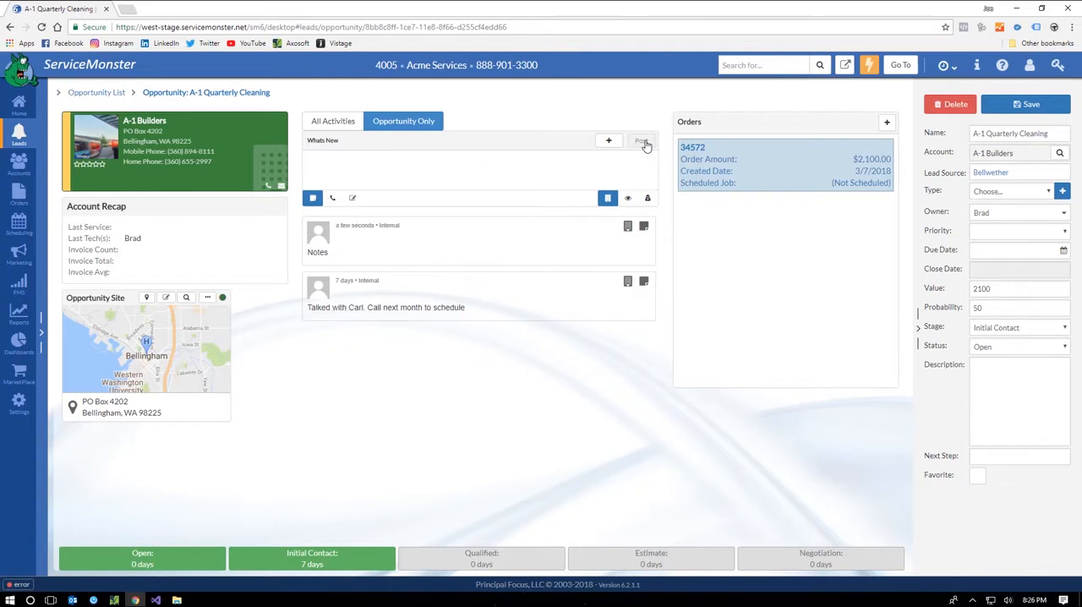
Step: Start a new activity for the opportunity, view the Call type, and close it unsaved
left_click(599, 141)
left_click(448, 237)
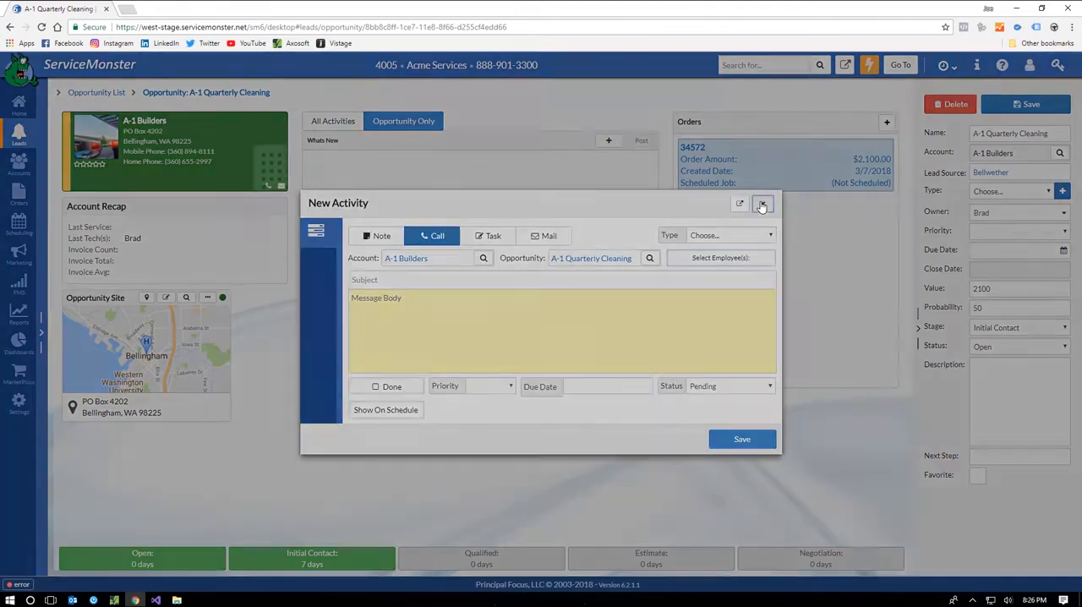
left_click(762, 204)
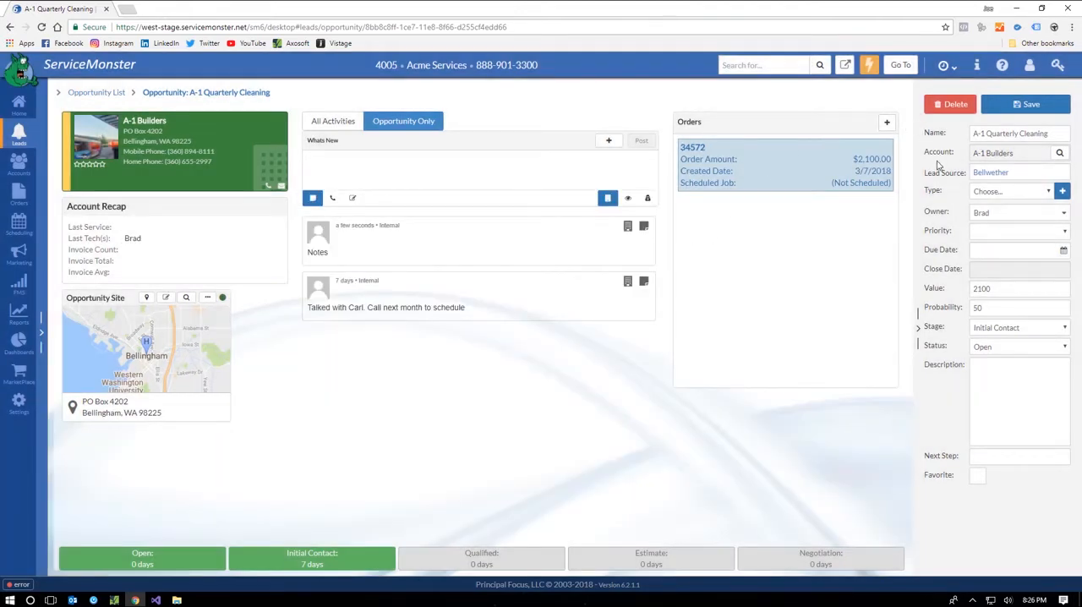
Step: Set the A-1 Quarterly Cleaning opportunity's status to Won and save it
left_click(984, 350)
left_click(984, 400)
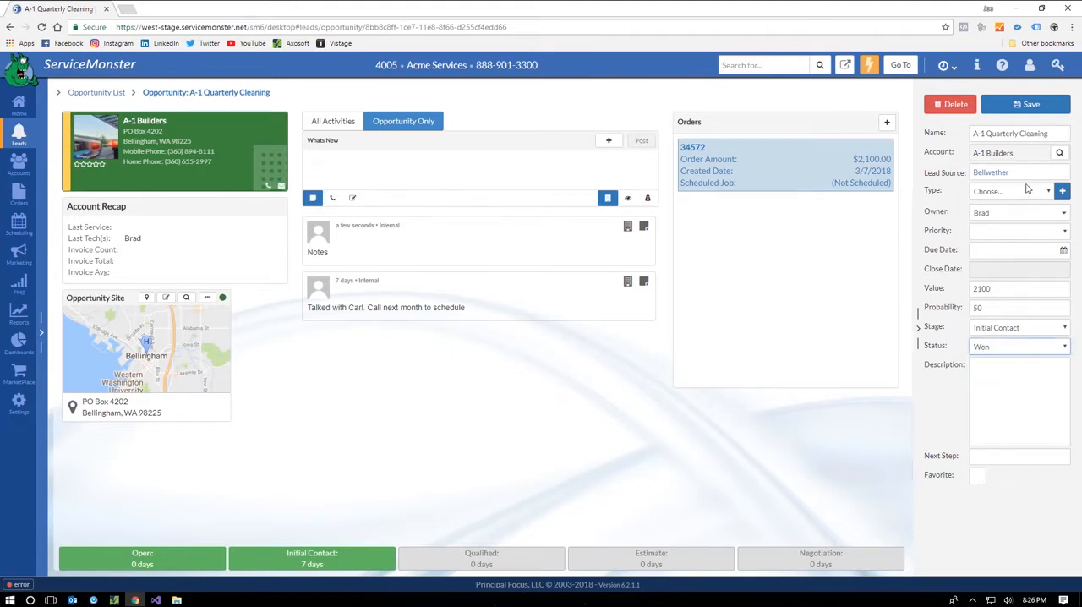
left_click(1031, 104)
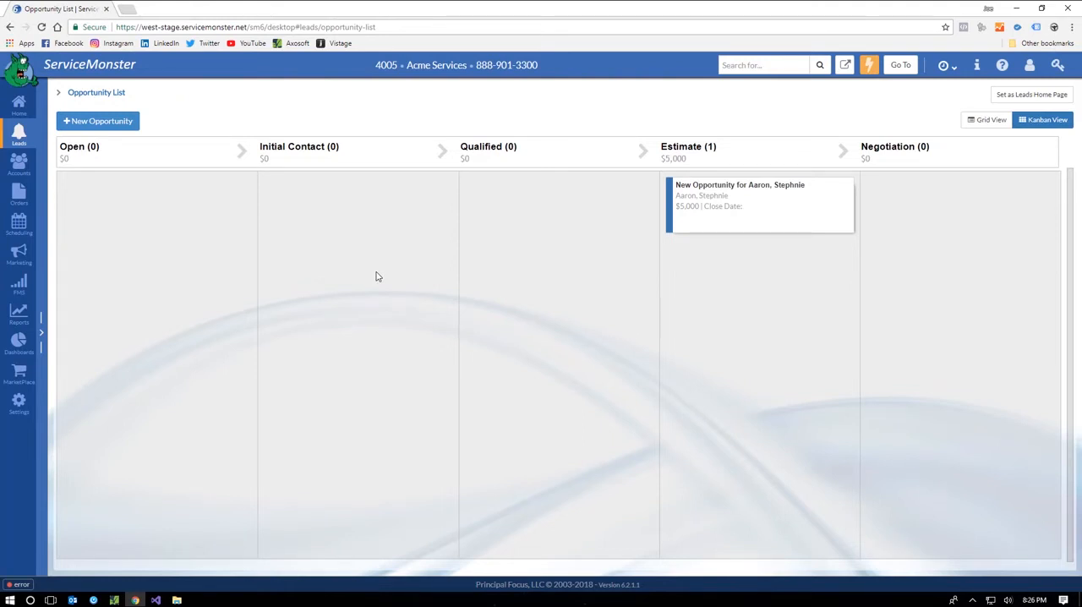
Step: Open the $476.15 work order from the pre-completed orders and change its order type to Invoice
left_click(16, 198)
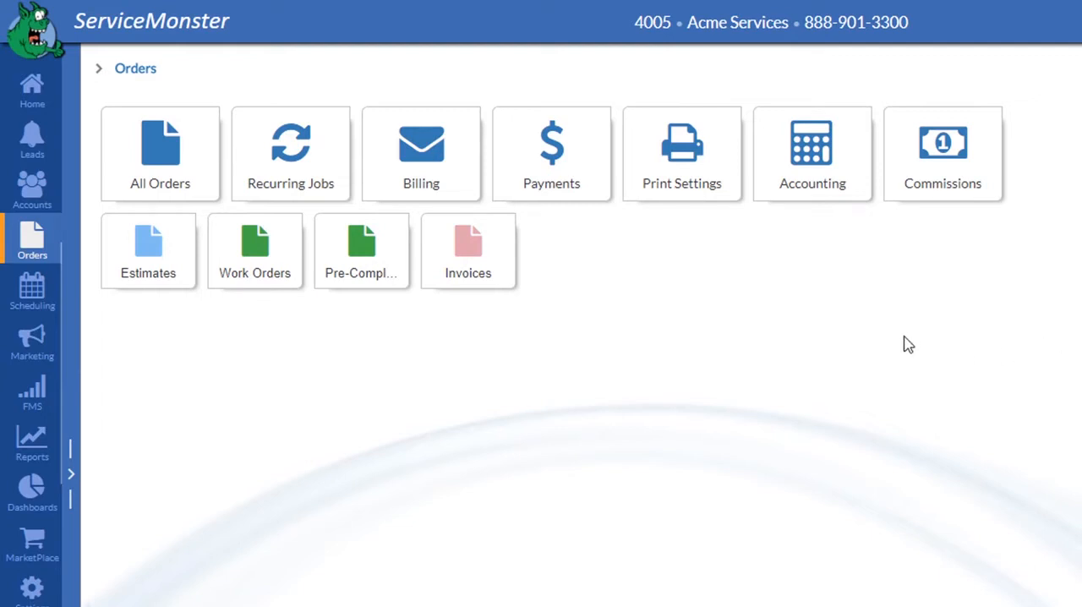
left_click(380, 261)
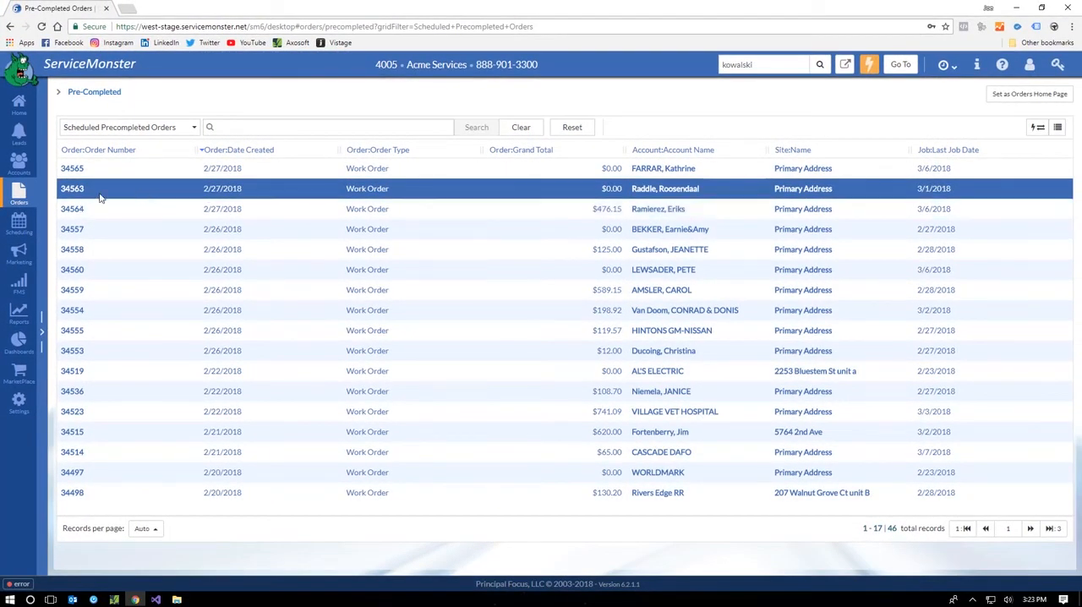
left_click(75, 210)
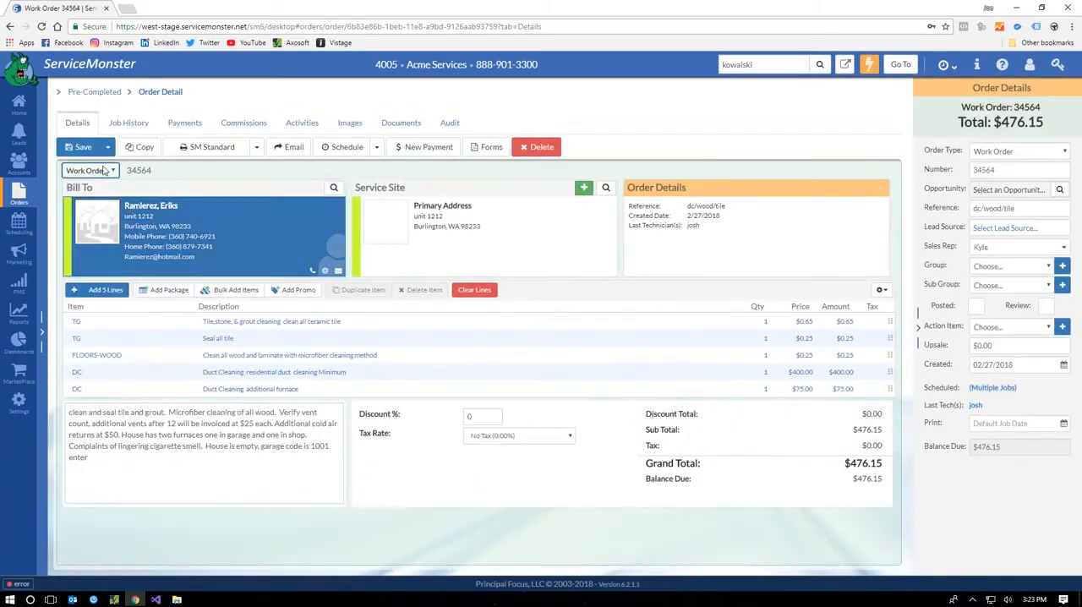
left_click(91, 170)
left_click(85, 216)
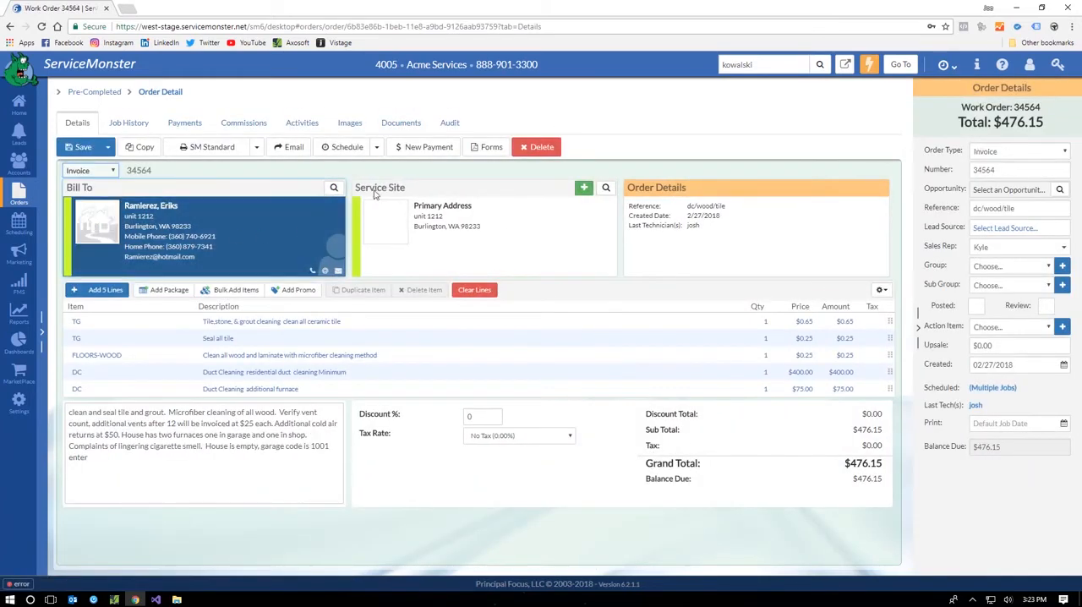
Step: Record and save a new Check payment on the order with reference number 1223
left_click(419, 147)
left_click(532, 306)
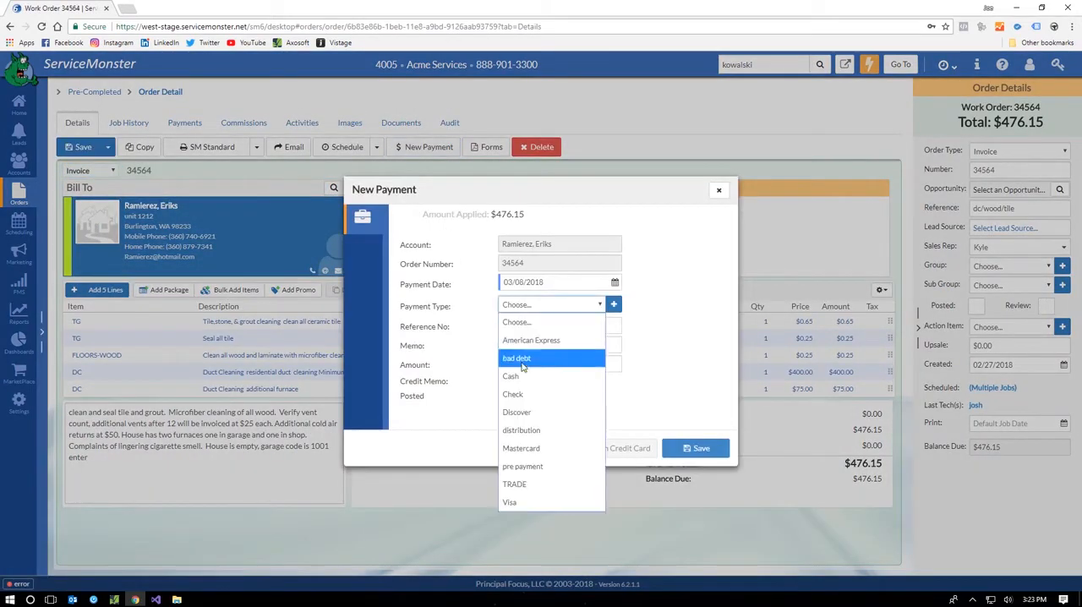
left_click(518, 395)
left_click(520, 328)
type("1")
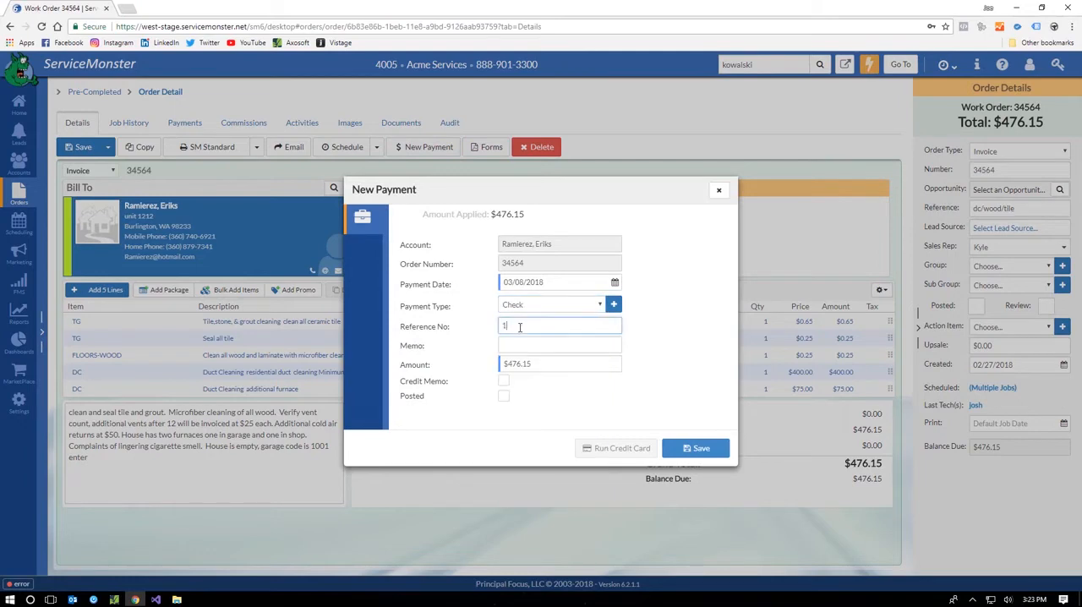
type("223")
left_click(695, 448)
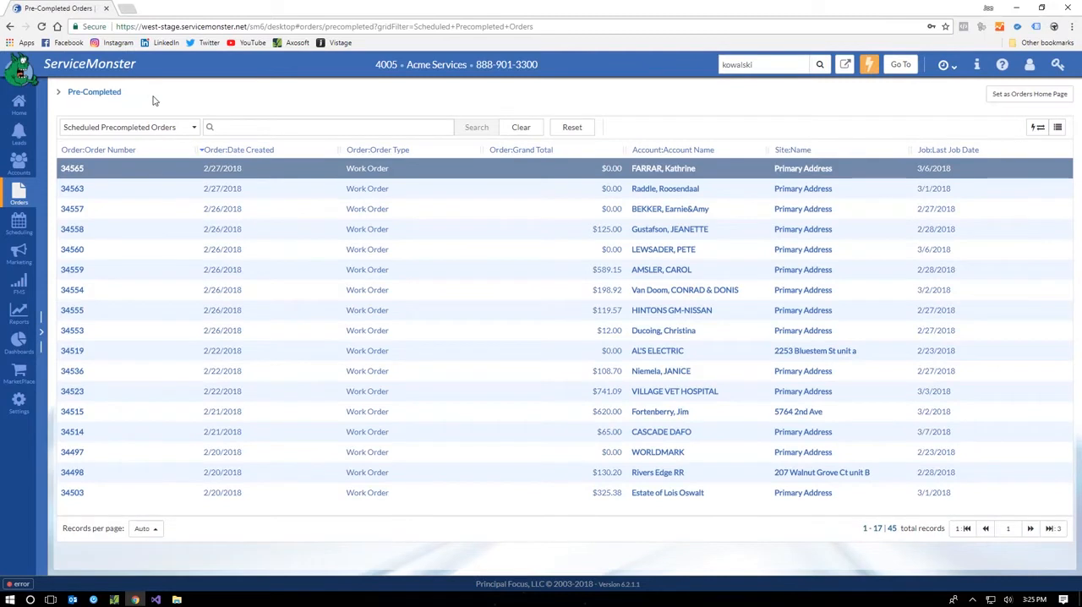
Step: Look through the invoices with a balance due and the list of billing statements
left_click(18, 193)
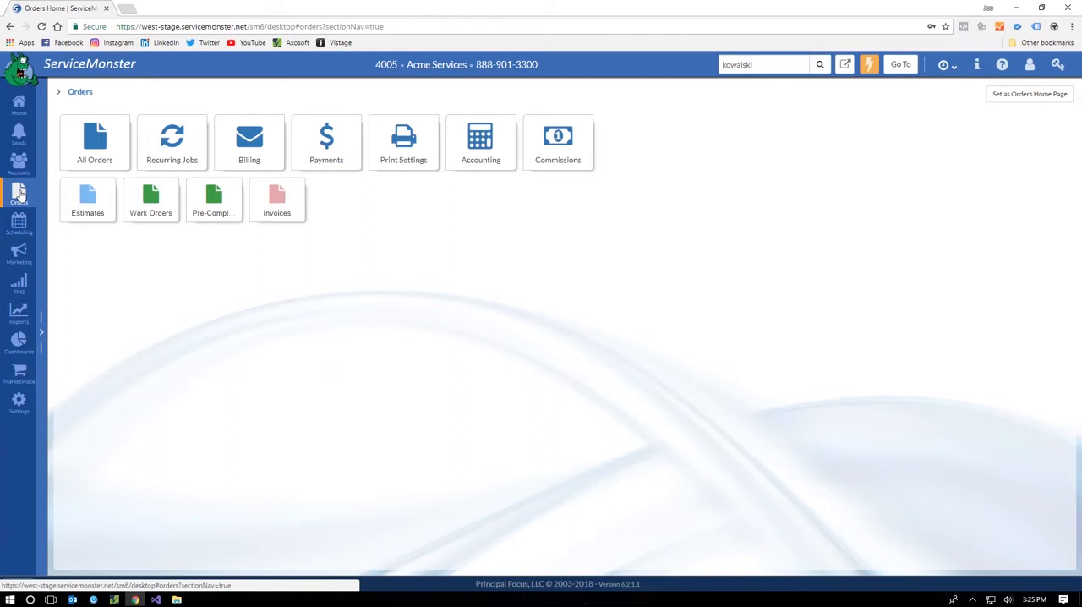
left_click(263, 206)
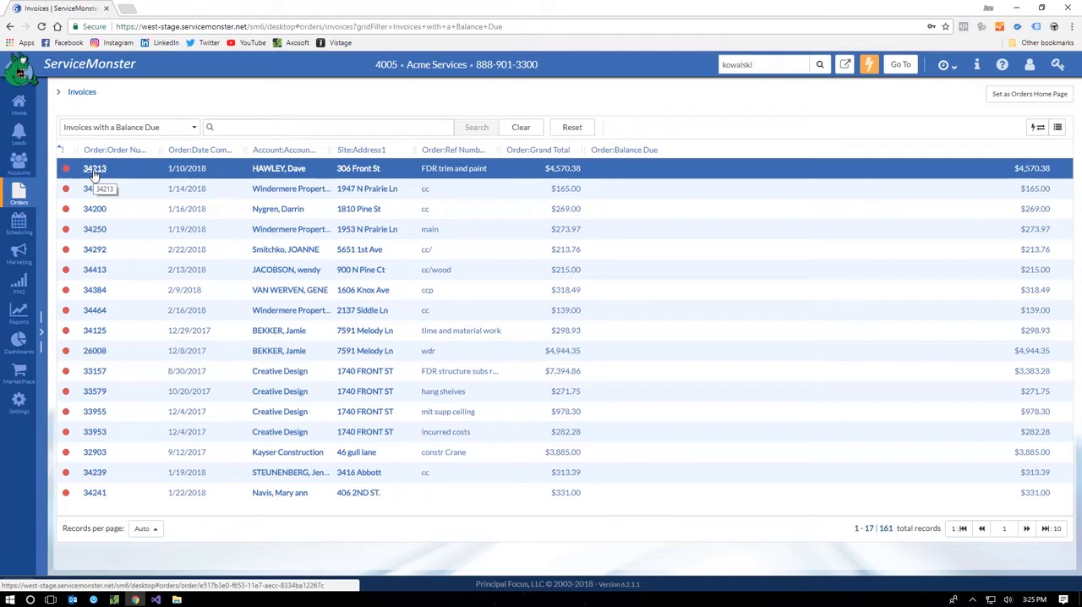
left_click(20, 195)
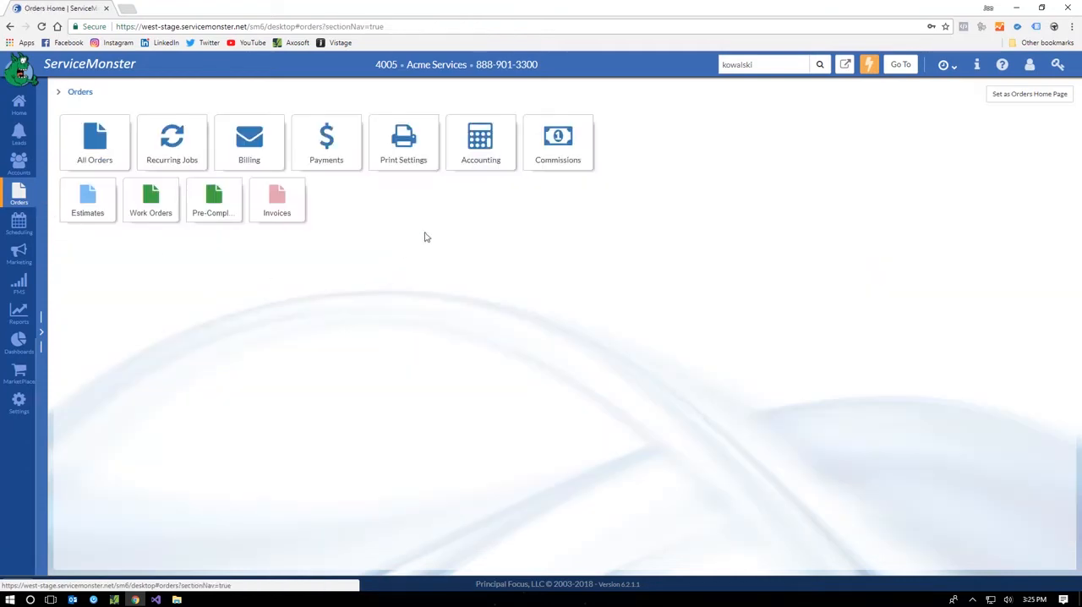
left_click(283, 142)
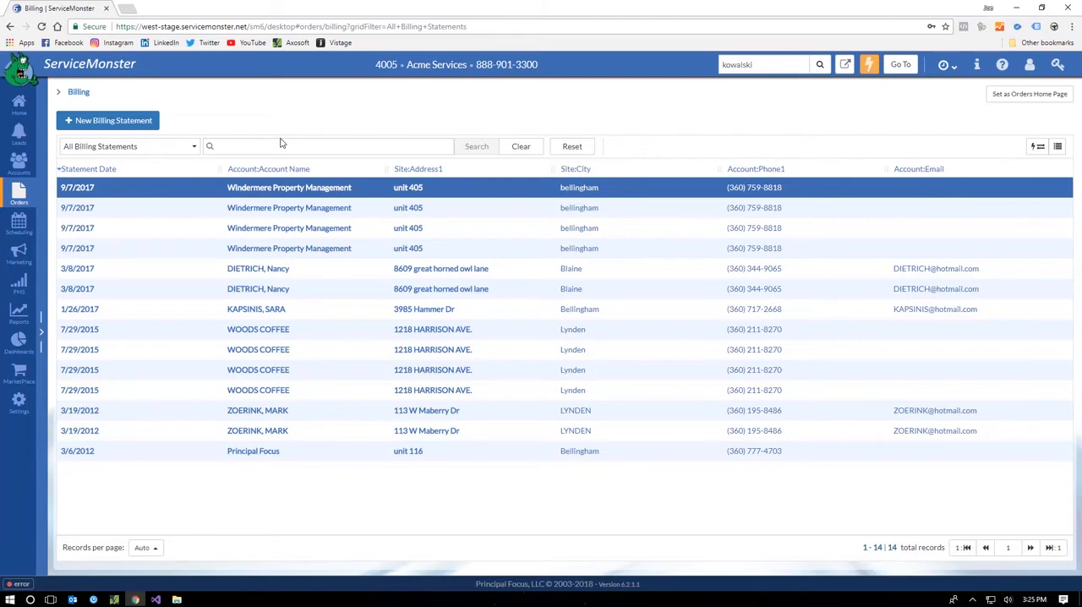
Step: Examine the QuickBooks Online export page in the accounting area and return to the Orders home page
left_click(18, 194)
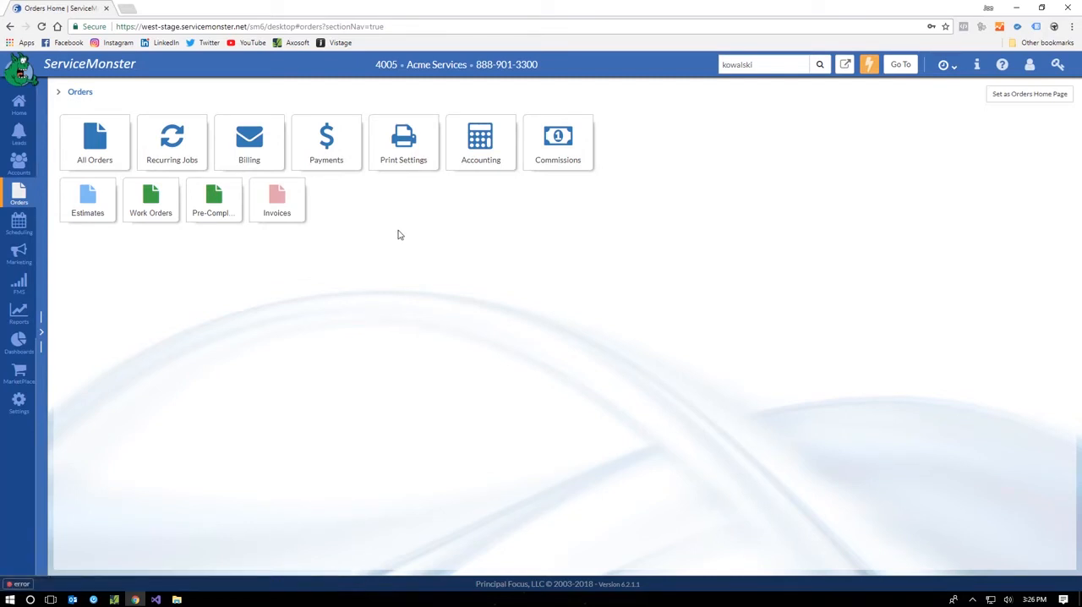
left_click(481, 153)
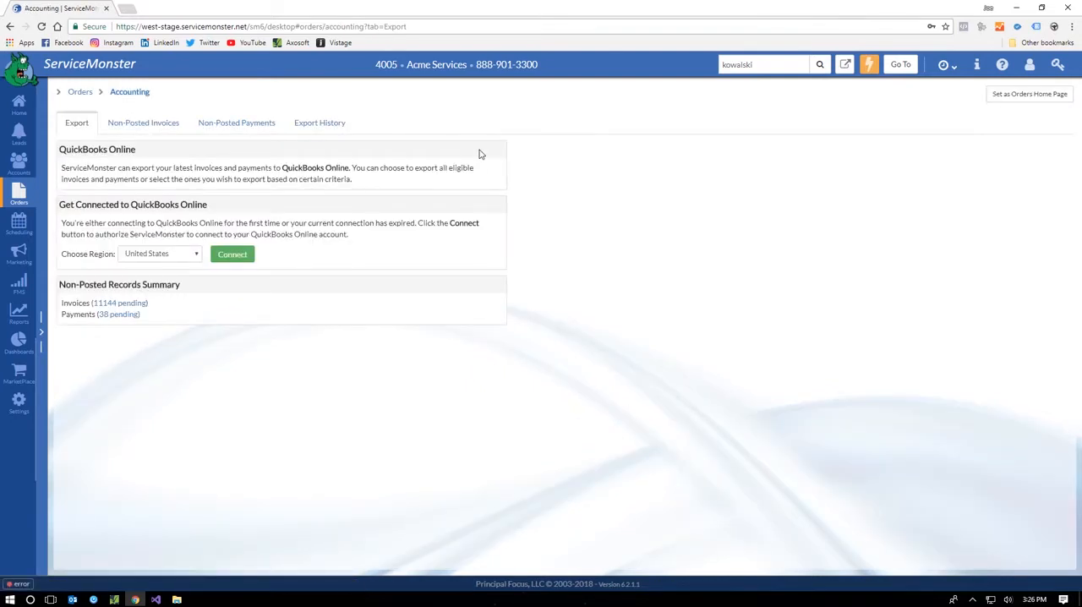
left_click(81, 91)
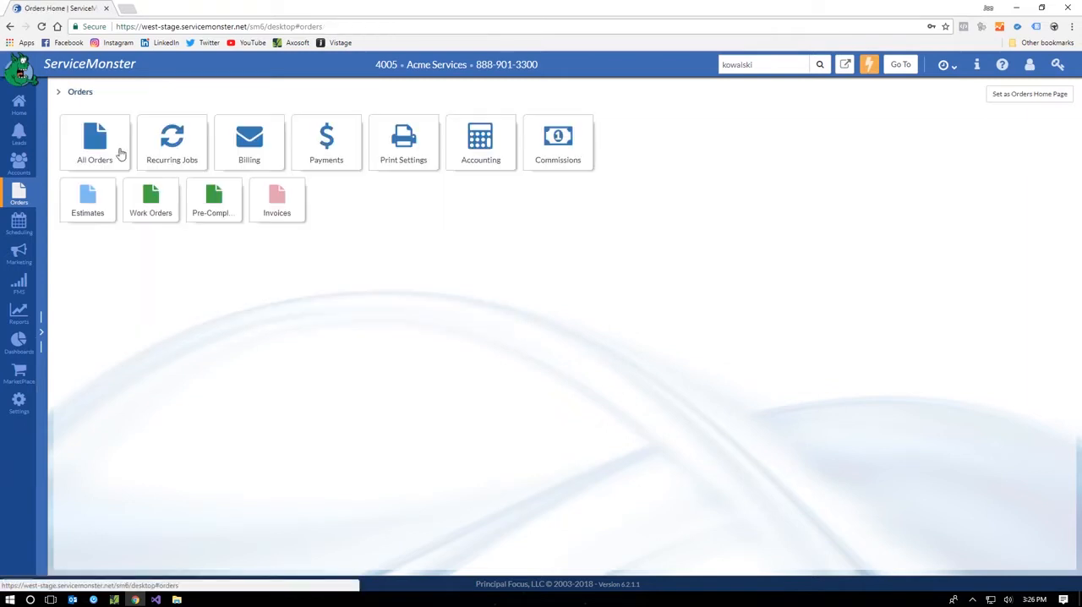
Step: Reopen the toured account's estimate from the recently viewed records and examine its lead source assignment and Bill To details
left_click(951, 65)
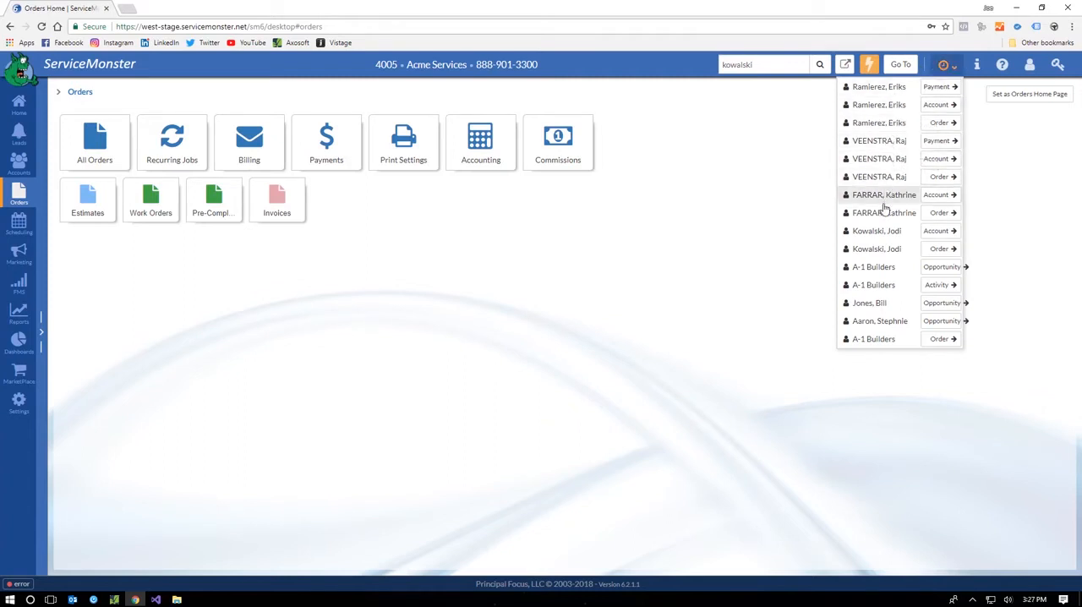
left_click(943, 249)
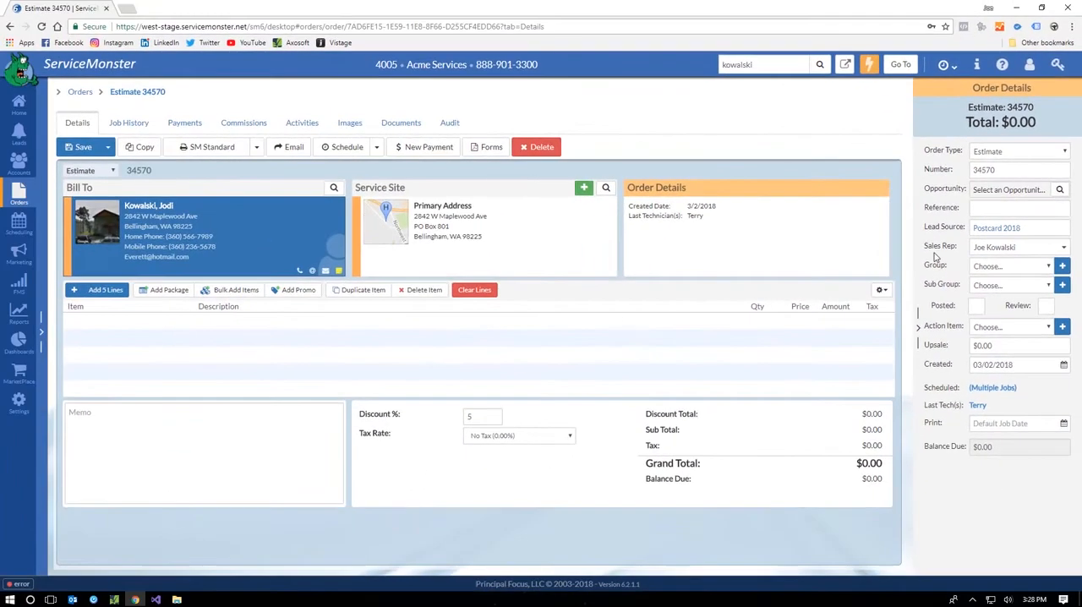
left_click(987, 229)
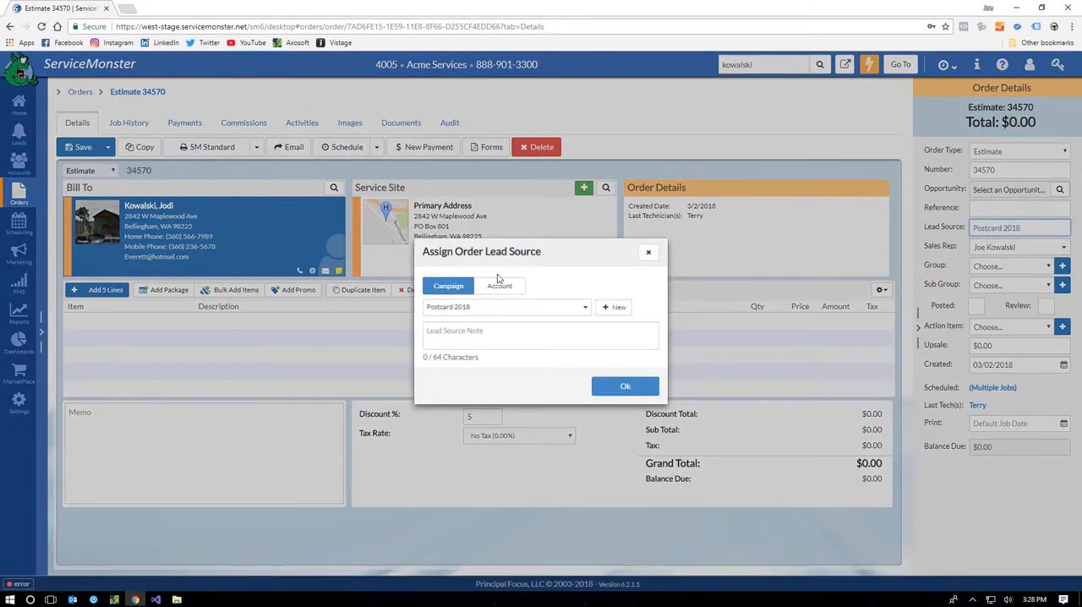
left_click(649, 252)
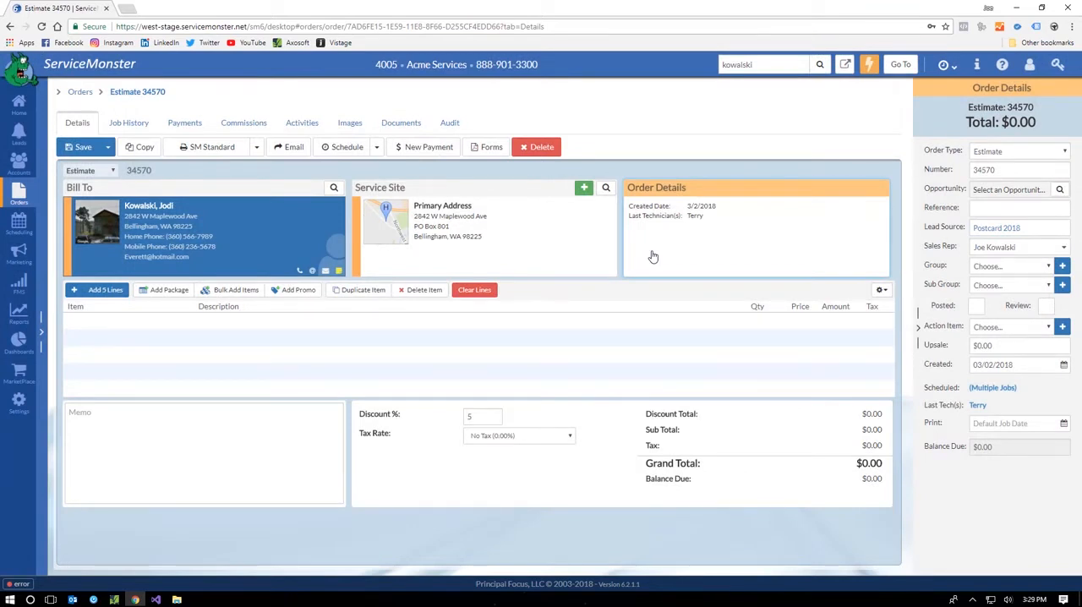
left_click(312, 221)
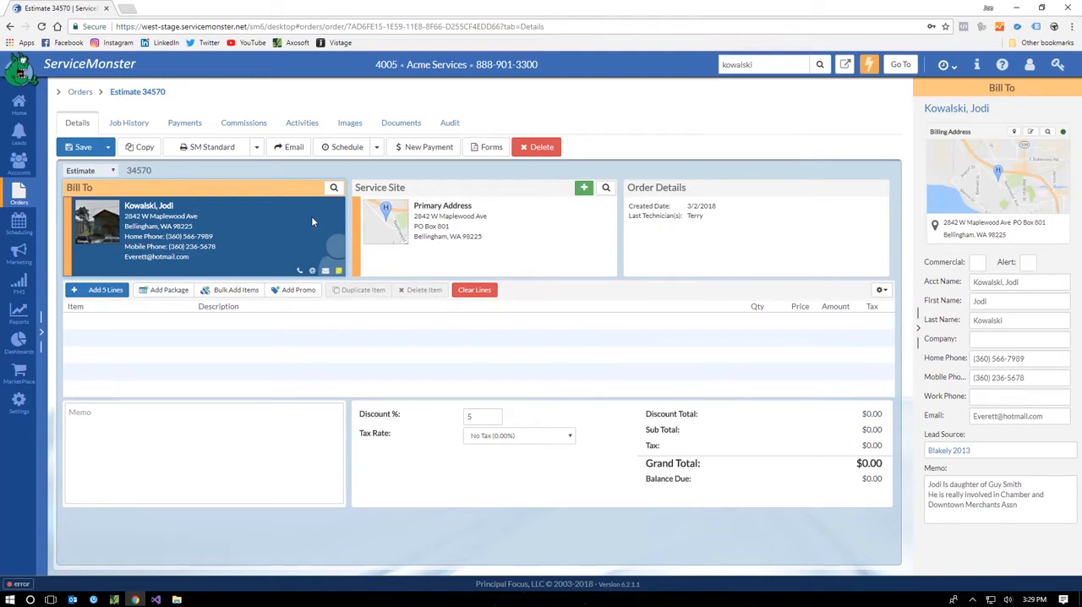
Step: Examine the estimate's Service Site details and the service items recorded for its primary address
left_click(512, 252)
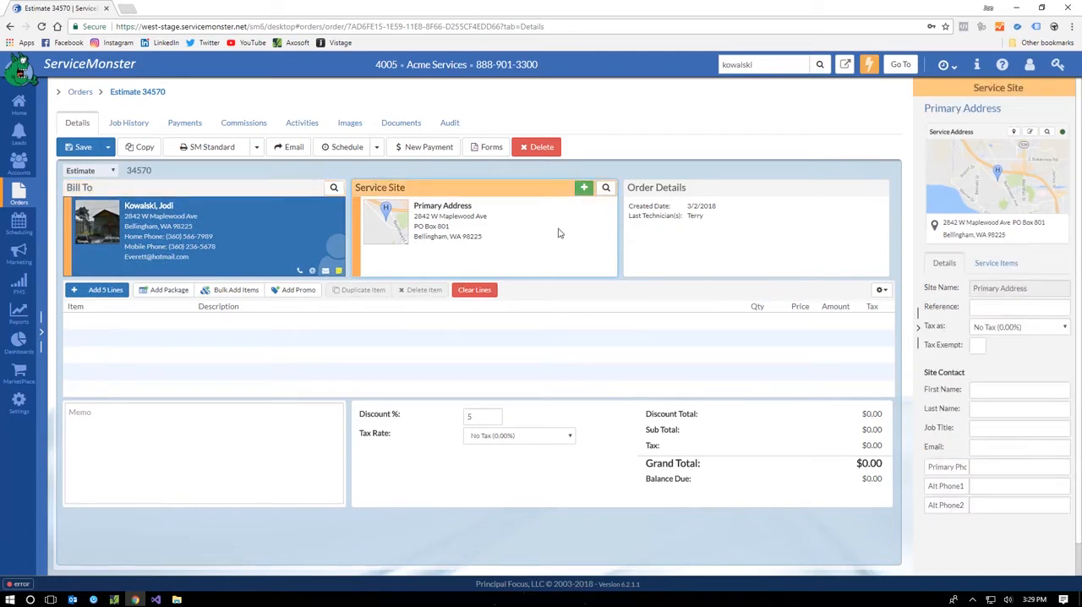
left_click(991, 269)
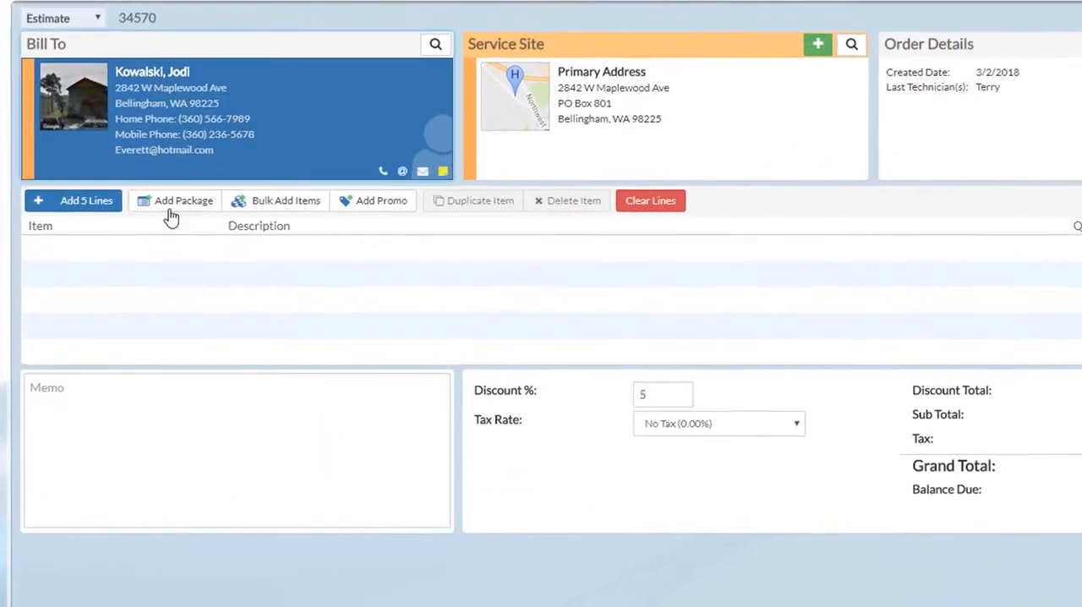
Step: Add a Carpet Cleaning line to the estimate using the item code cc
left_click(125, 246)
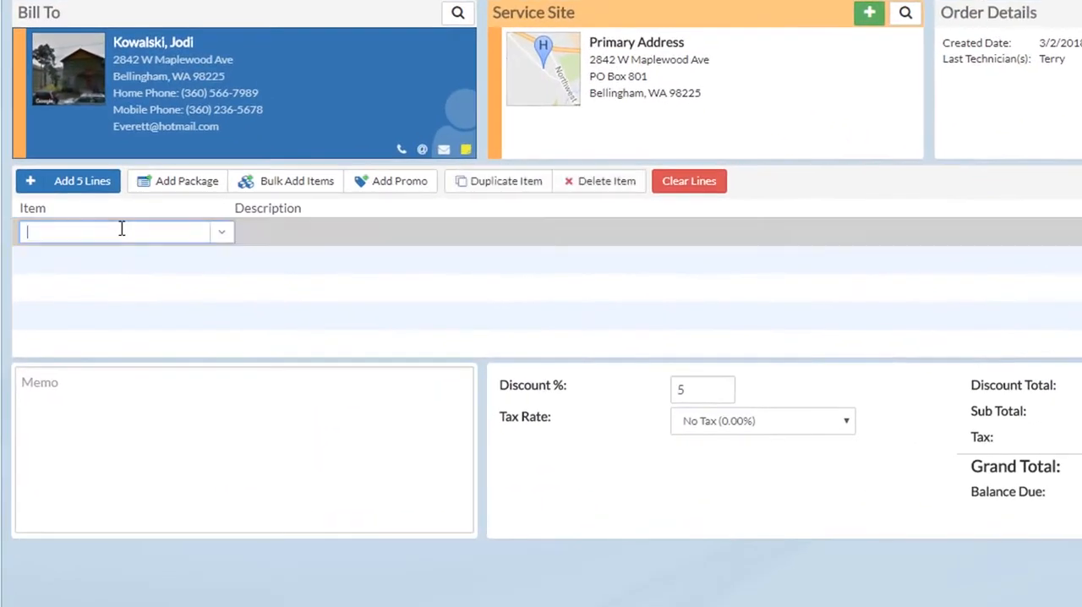
type("cc")
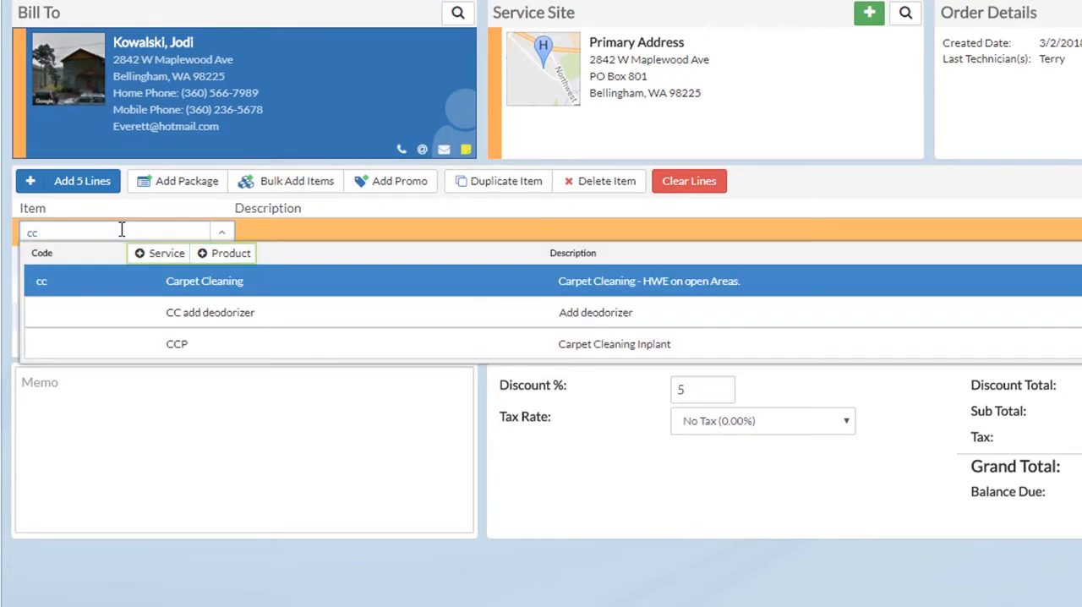
key("Return")
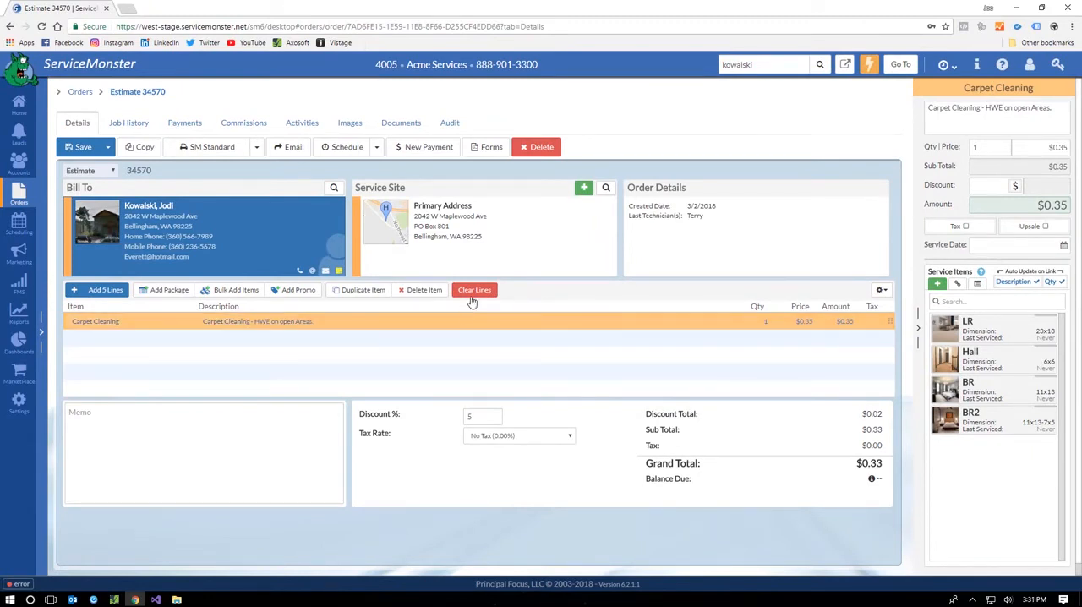
Step: Clear the estimate's line items and add the Carpet Cleaning Gold package instead
left_click(475, 290)
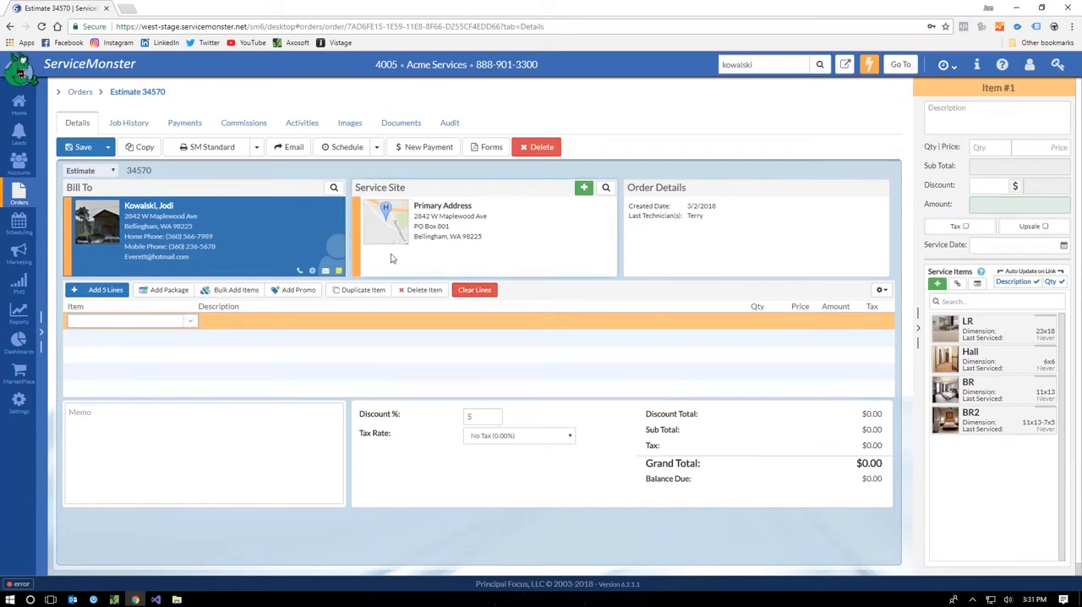
left_click(168, 290)
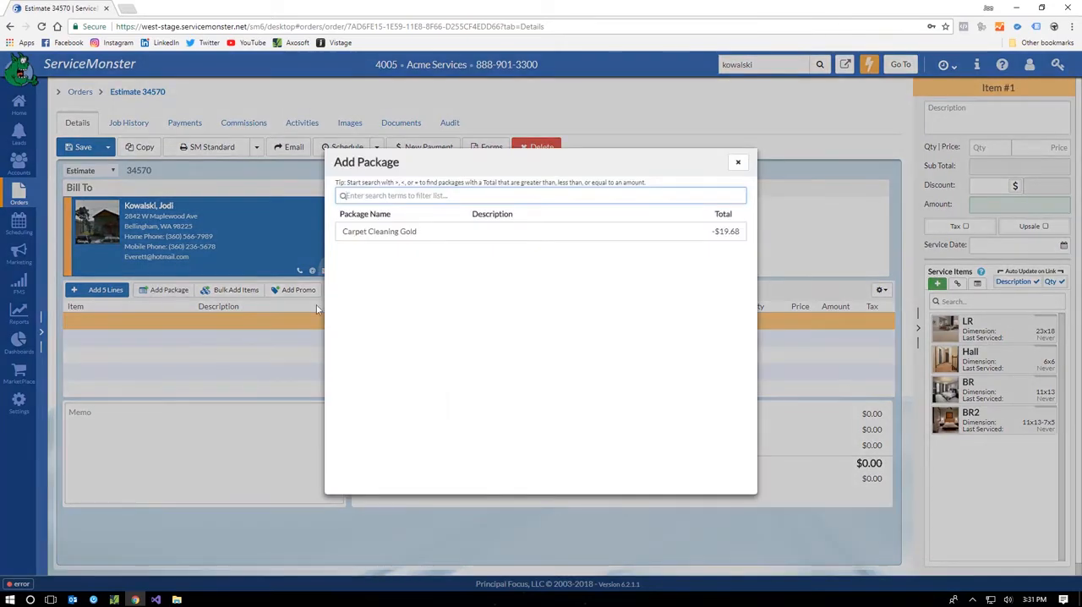
left_click(404, 232)
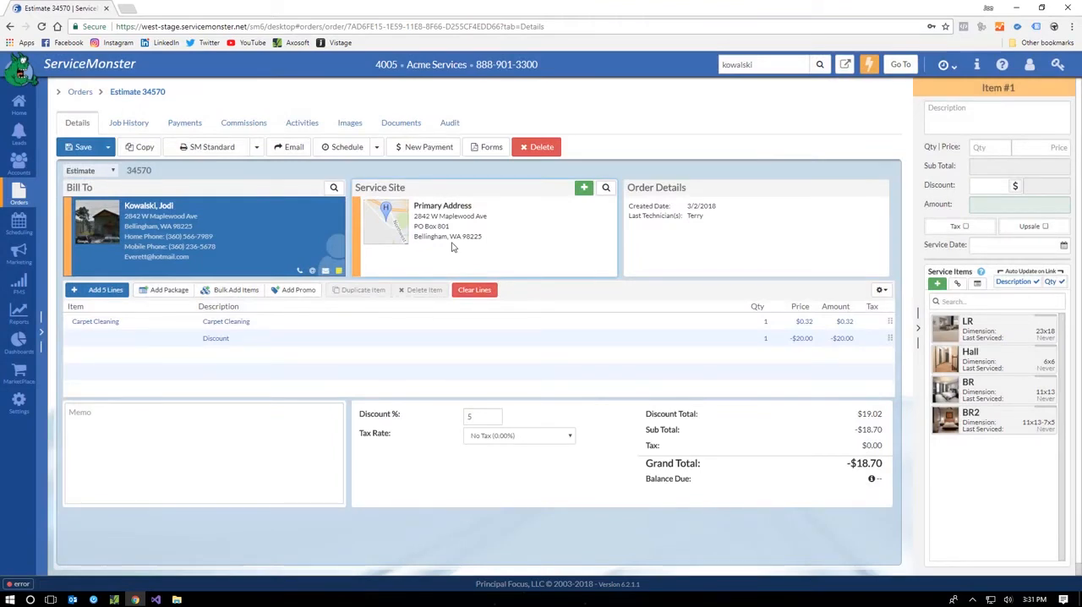
Step: Try out bulk adding the AD, Bio and Blinds services, discard that selection and clear all of the estimate's lines
left_click(216, 296)
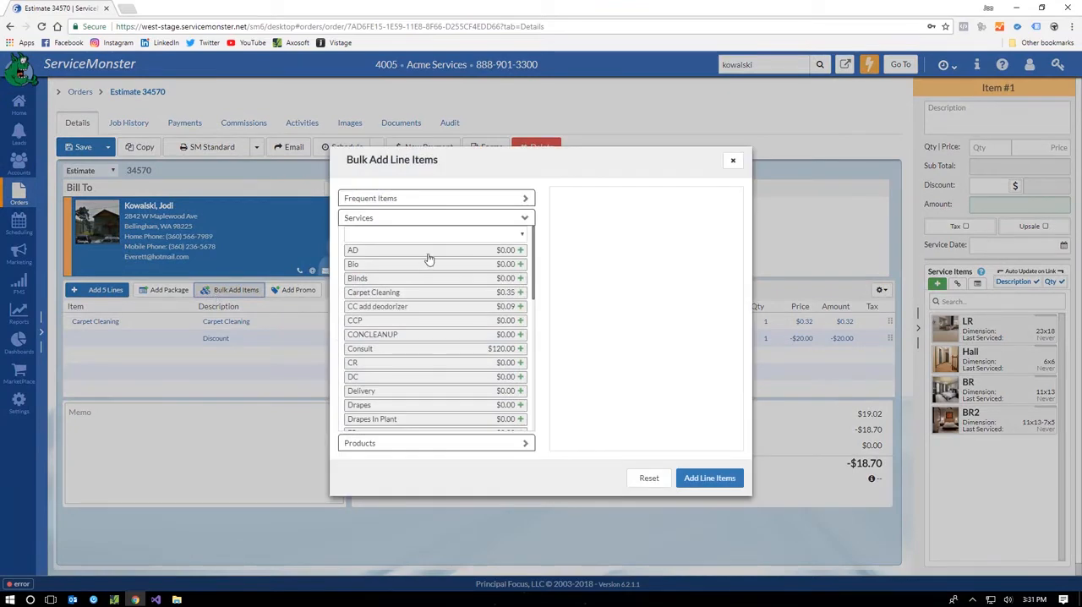
left_click(428, 256)
double_click(431, 265)
double_click(422, 280)
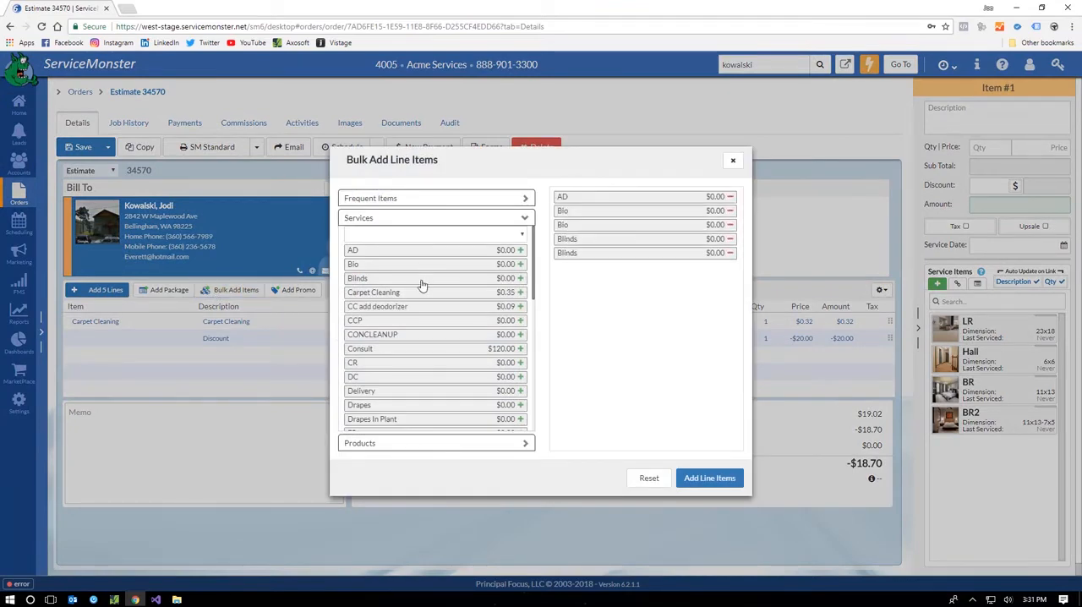
left_click(733, 161)
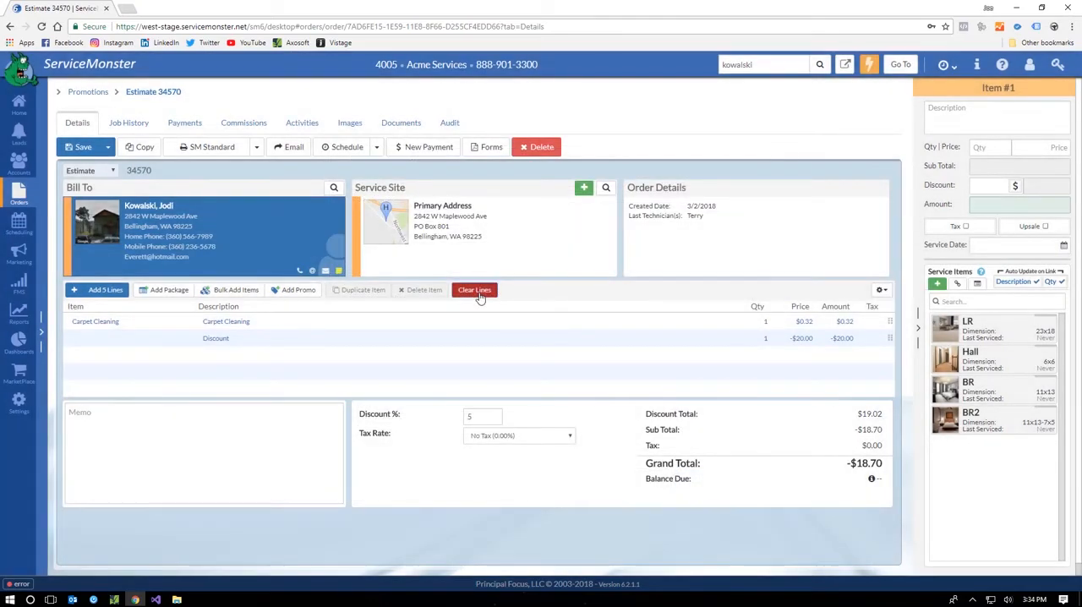
left_click(476, 291)
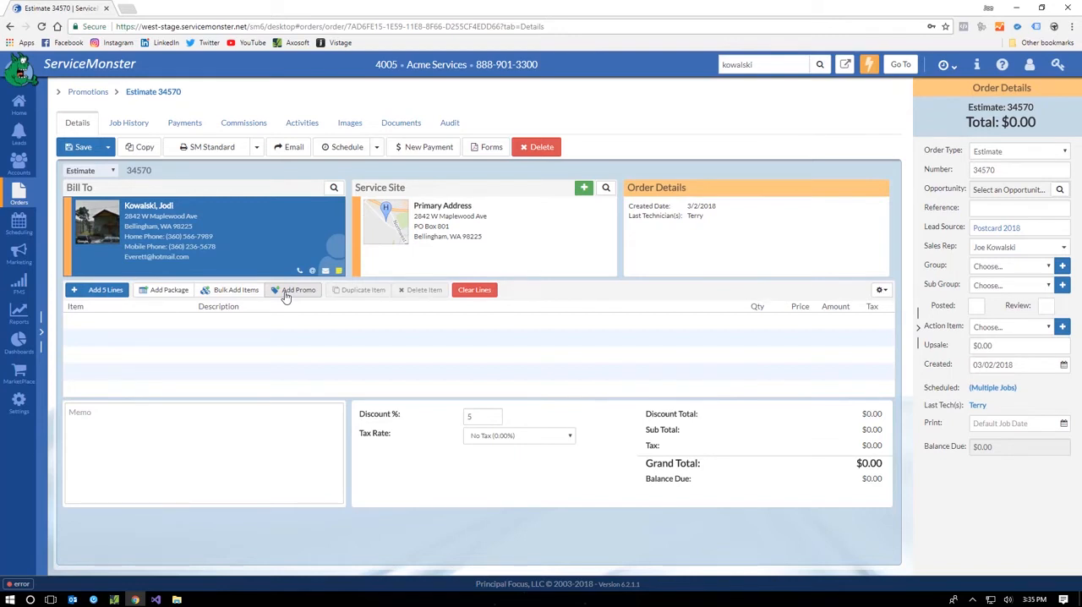
Step: Apply the Bellwether Promo to the estimate together with the promo's lead source
left_click(293, 290)
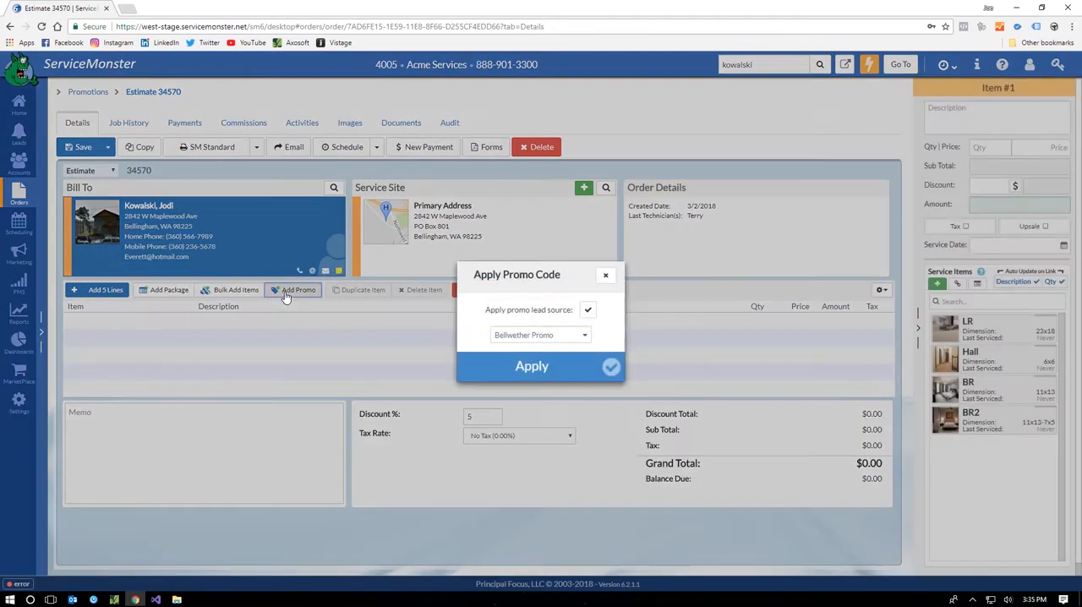
left_click(505, 335)
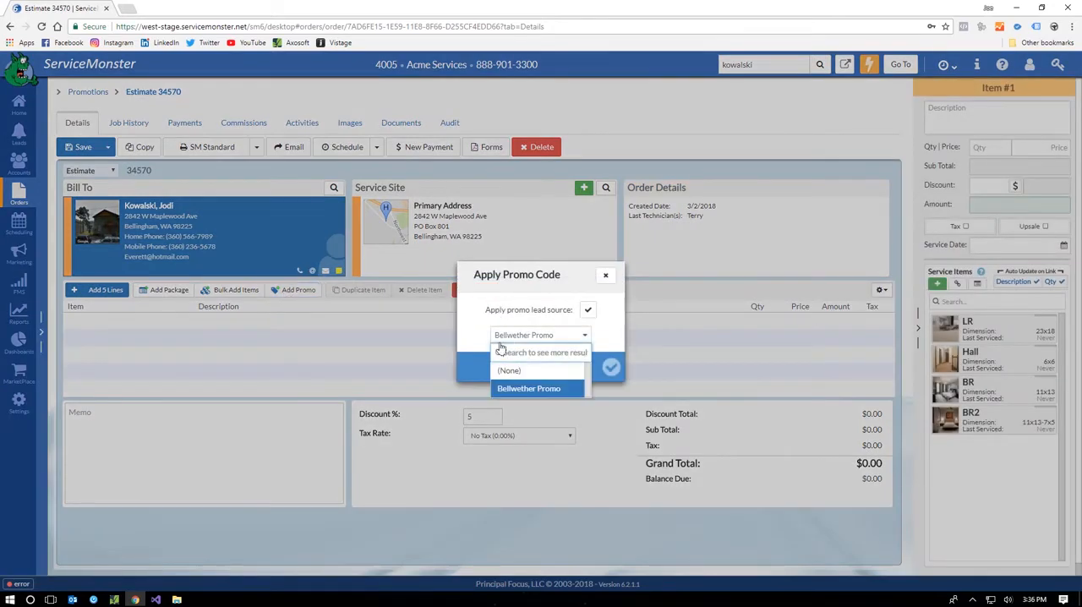
left_click(610, 336)
left_click(599, 366)
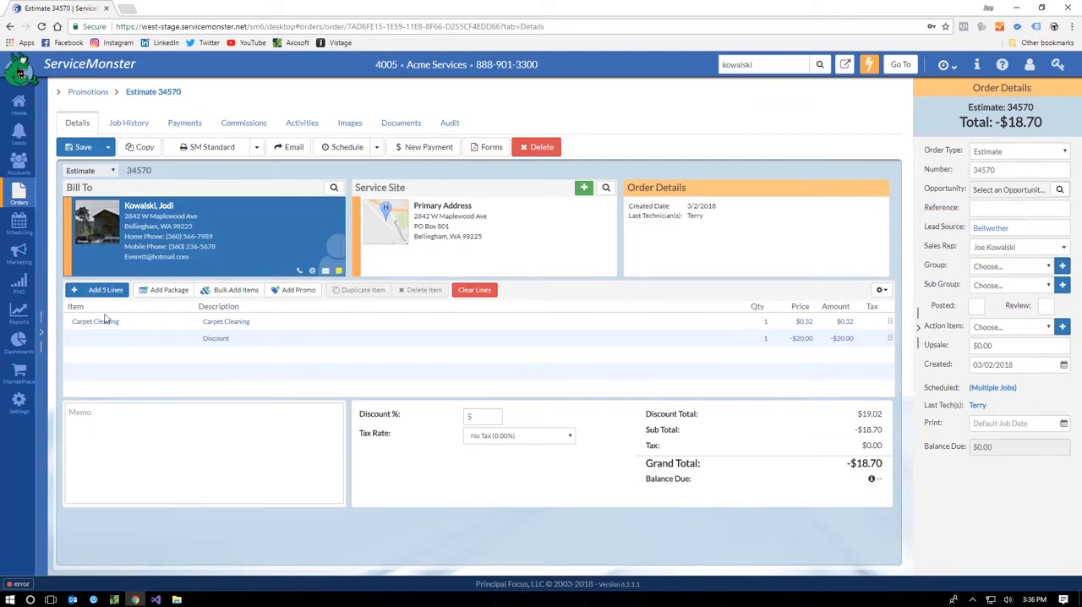
Step: Link the service items LR, Hall, BR and BR2 to the estimate's Carpet Cleaning line
left_click(161, 323)
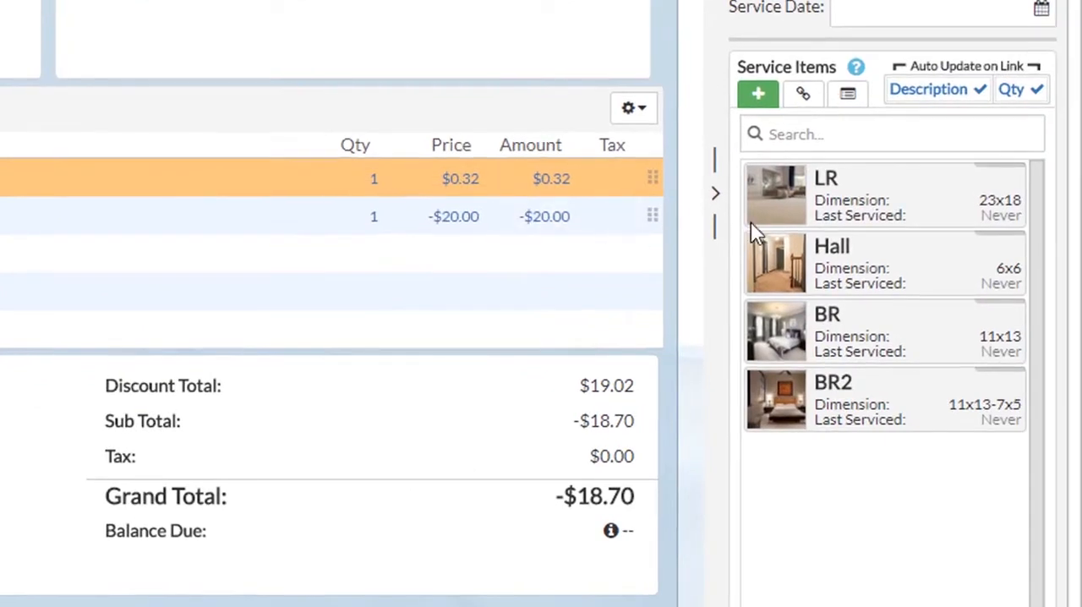
left_click(865, 197)
left_click(879, 263)
left_click(880, 334)
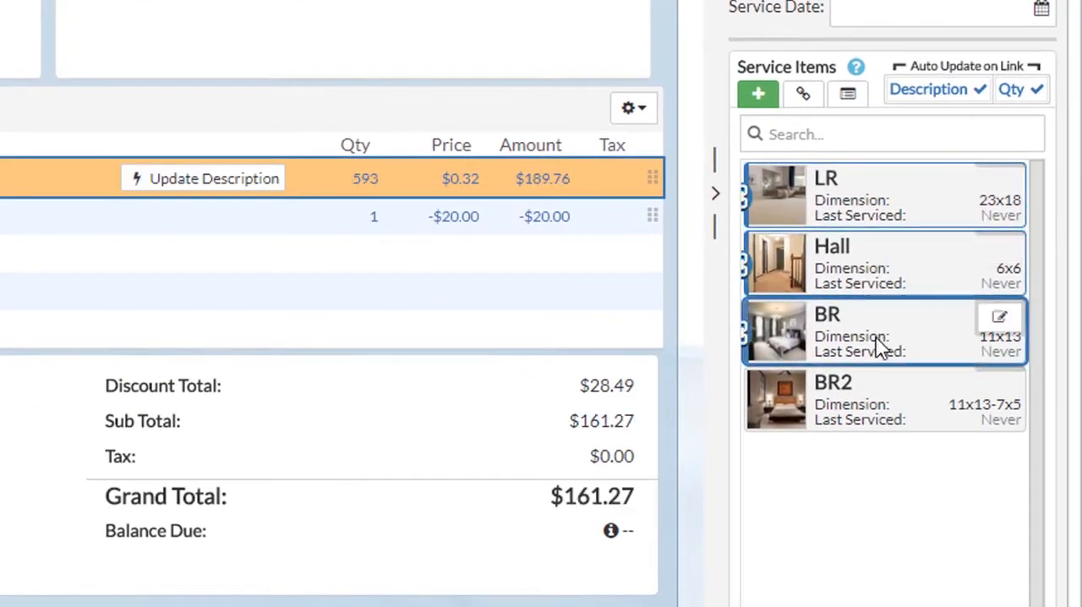
left_click(887, 386)
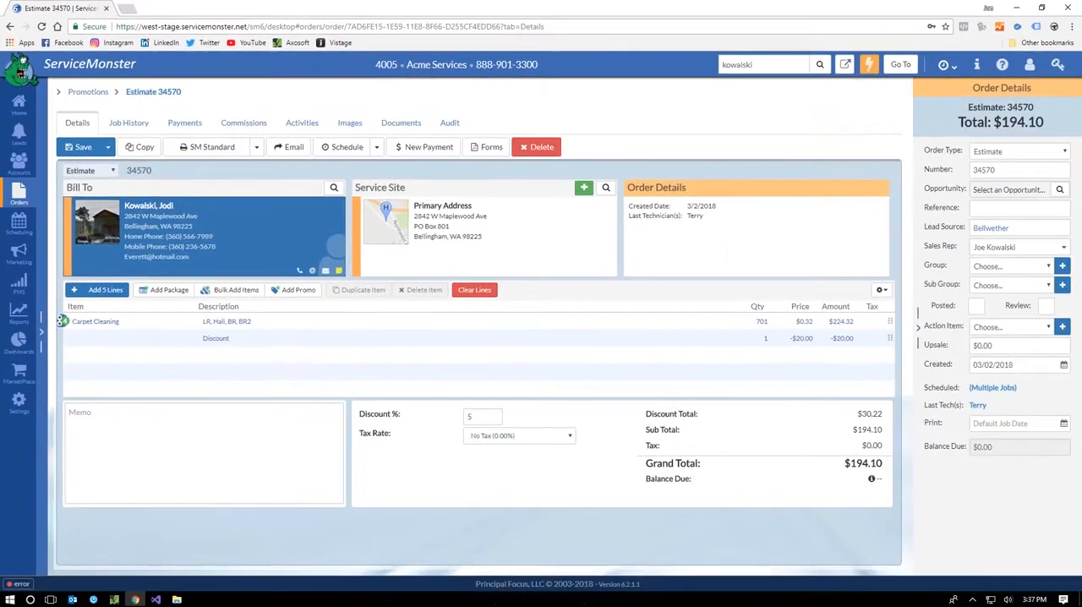
Step: Convert the estimate to a Work Order and send it to scheduling
left_click(89, 170)
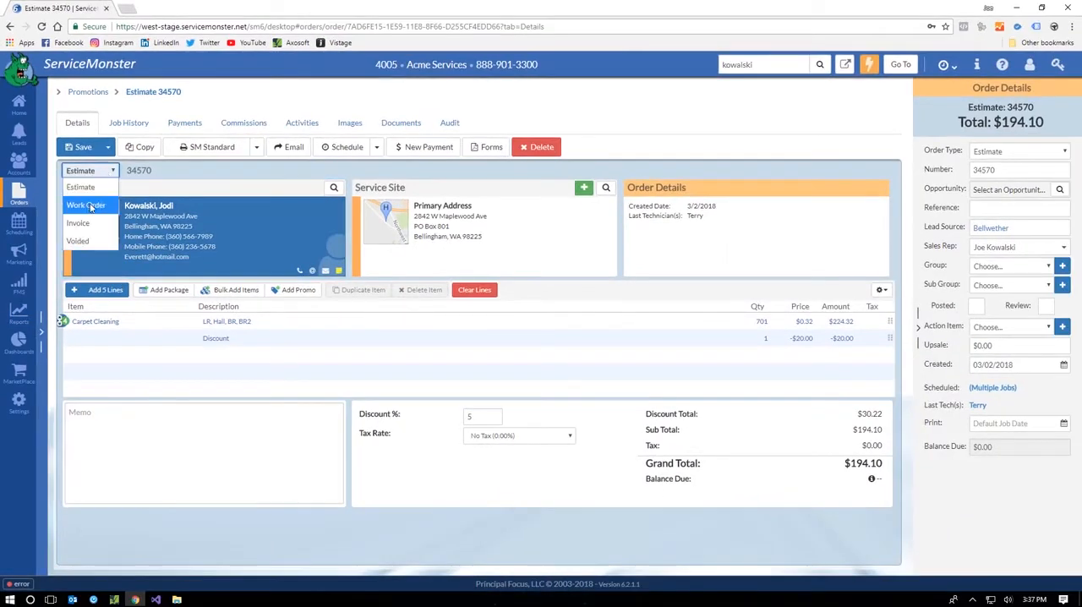
left_click(118, 206)
left_click(343, 149)
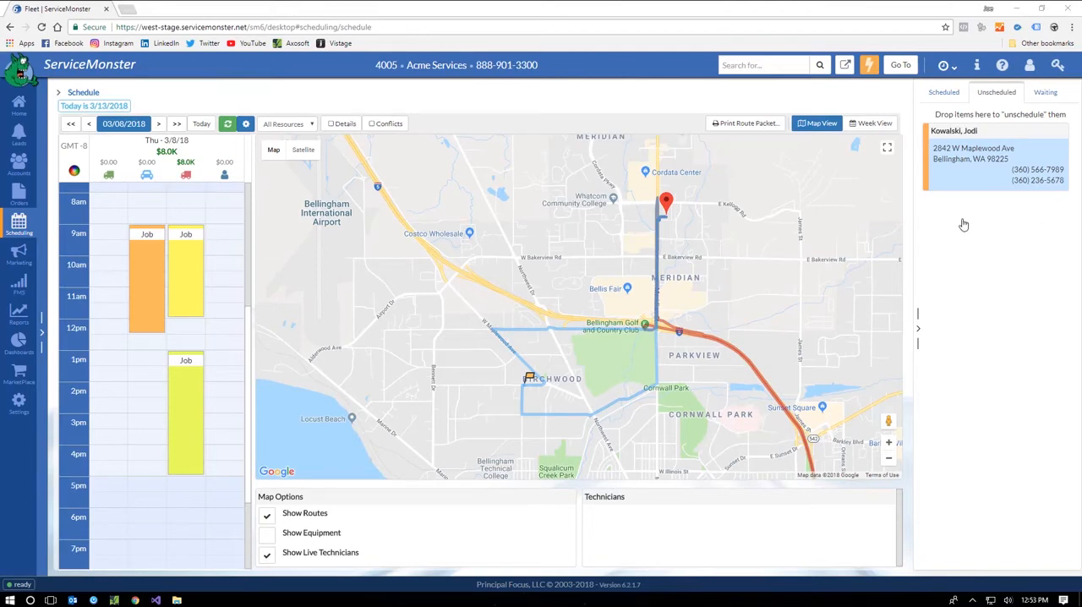
Step: Schedule the unscheduled job for 1:00 pm on Thursday 3/8/18 on the blue car route and look over the mapped routes
left_click_drag(973, 178, 144, 365)
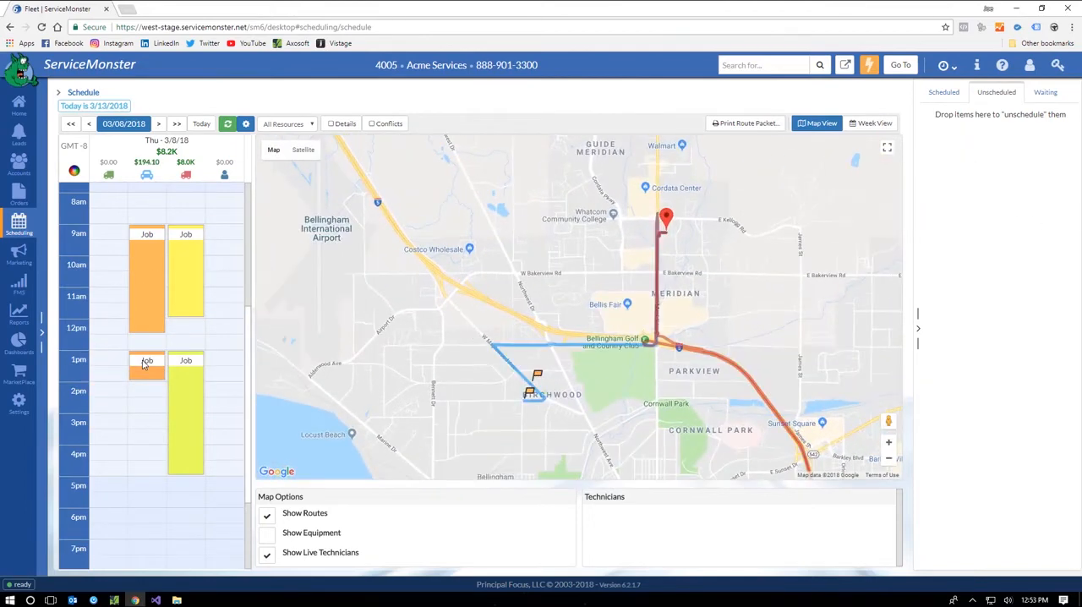
scroll(517, 404, "up", 2)
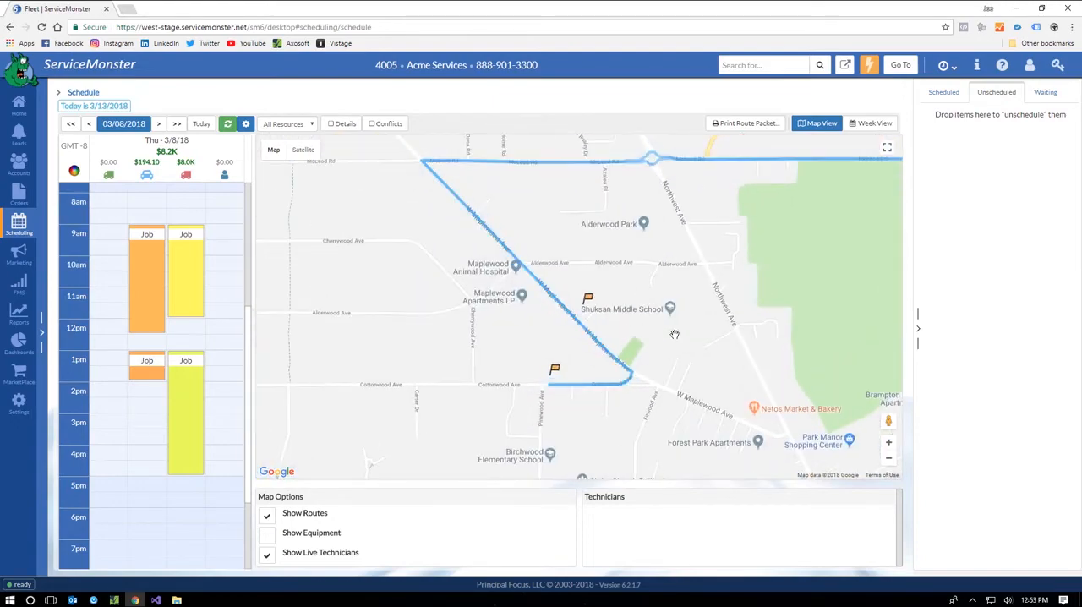
scroll(674, 335, "down", 4)
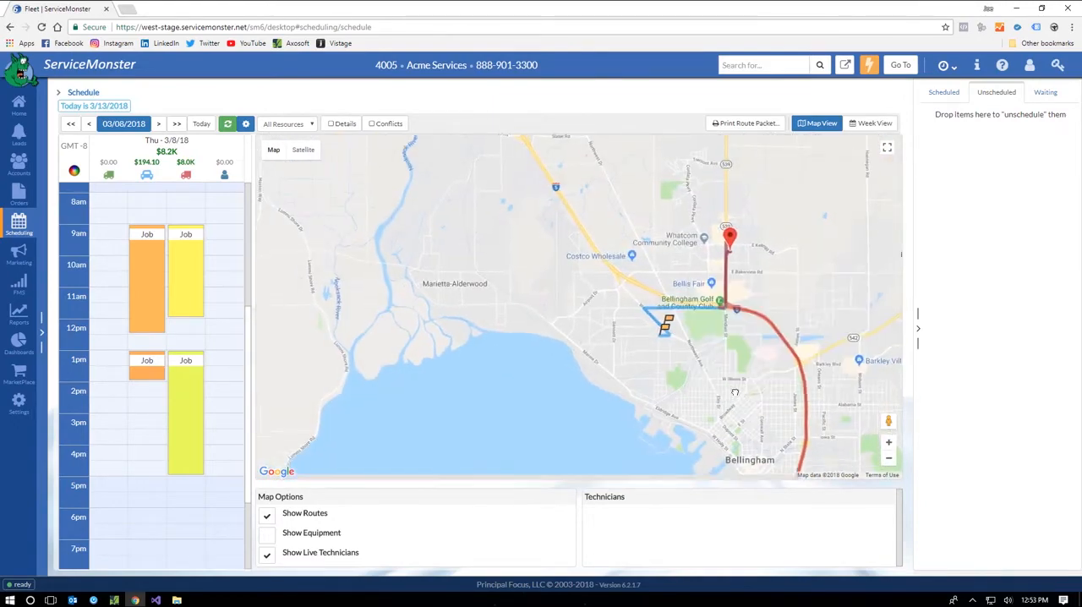
left_click_drag(735, 392, 621, 282)
scroll(619, 285, "down", 1)
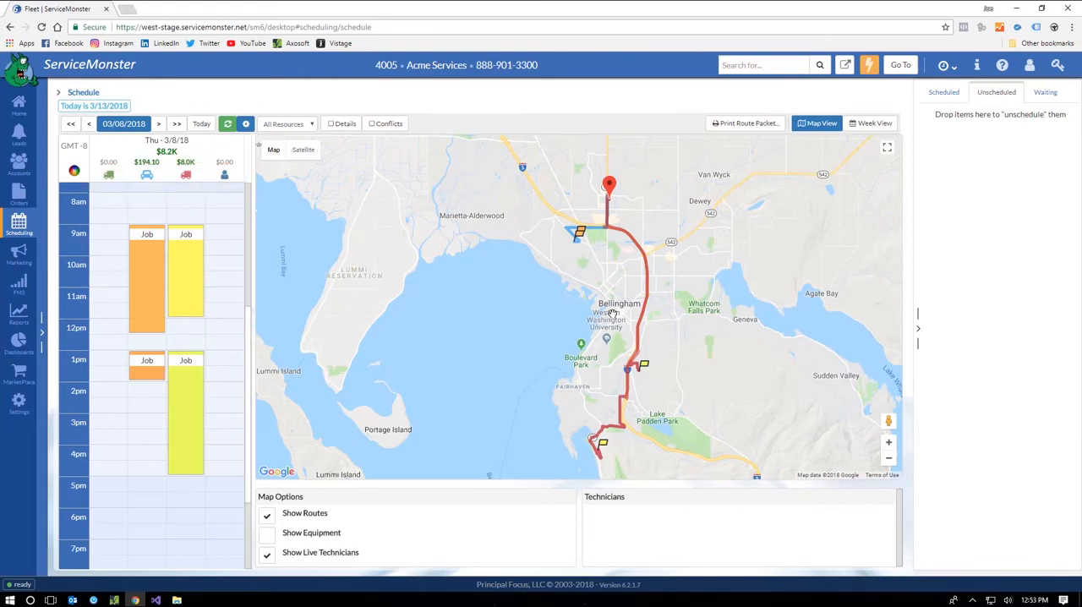
Step: Review the green truck route's settings and icon choices, keep its current icon and save the route
left_click(107, 178)
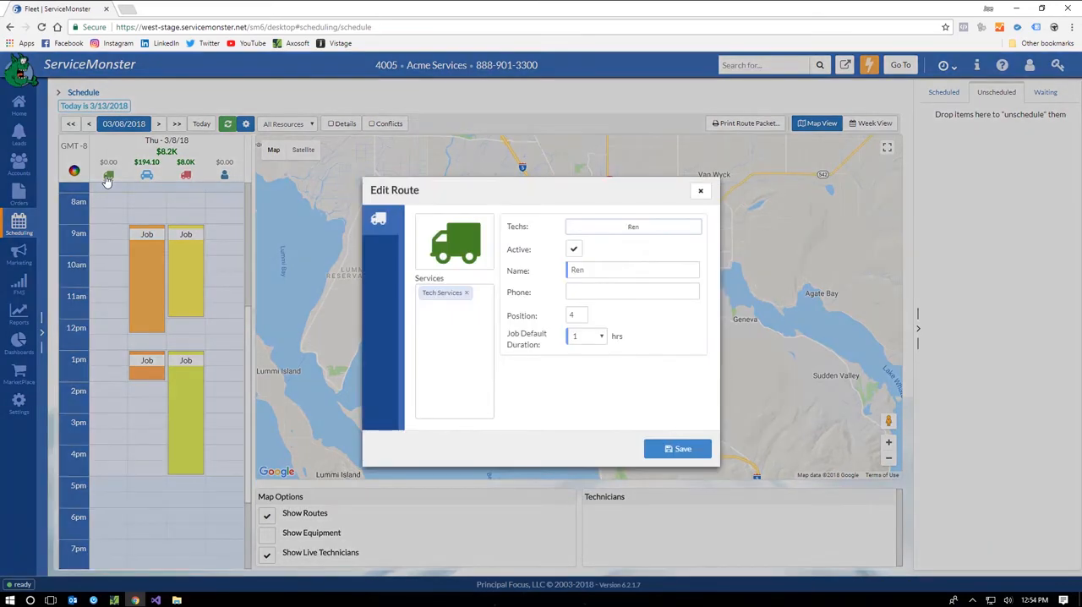
left_click(465, 245)
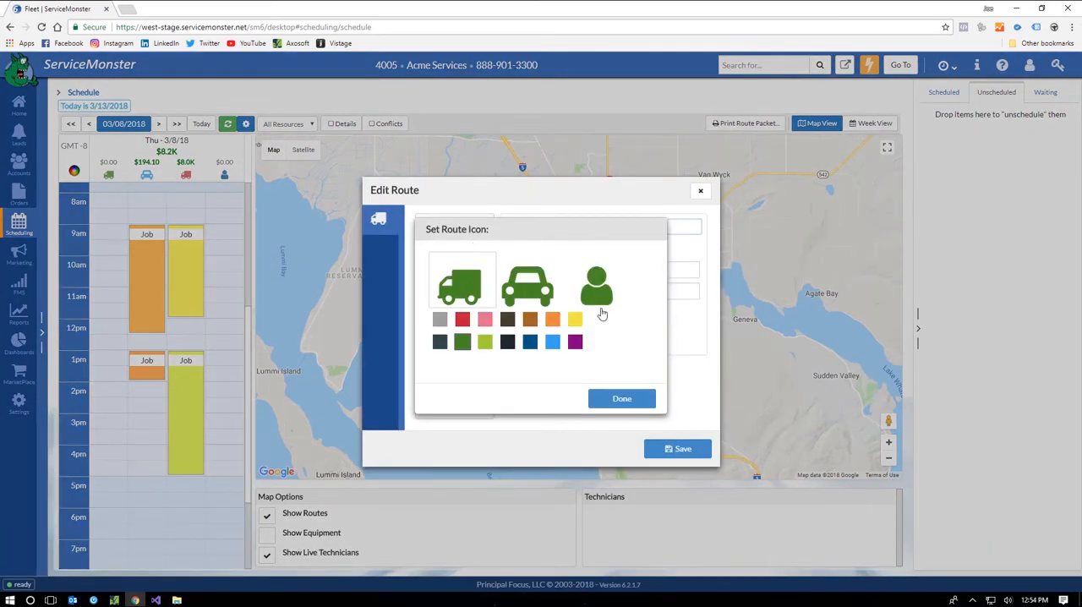
left_click(621, 398)
left_click(677, 448)
Step: Examine the summary of the 1:00 pm job on the map and switch the schedule to the week view
scroll(688, 448, "up", 2)
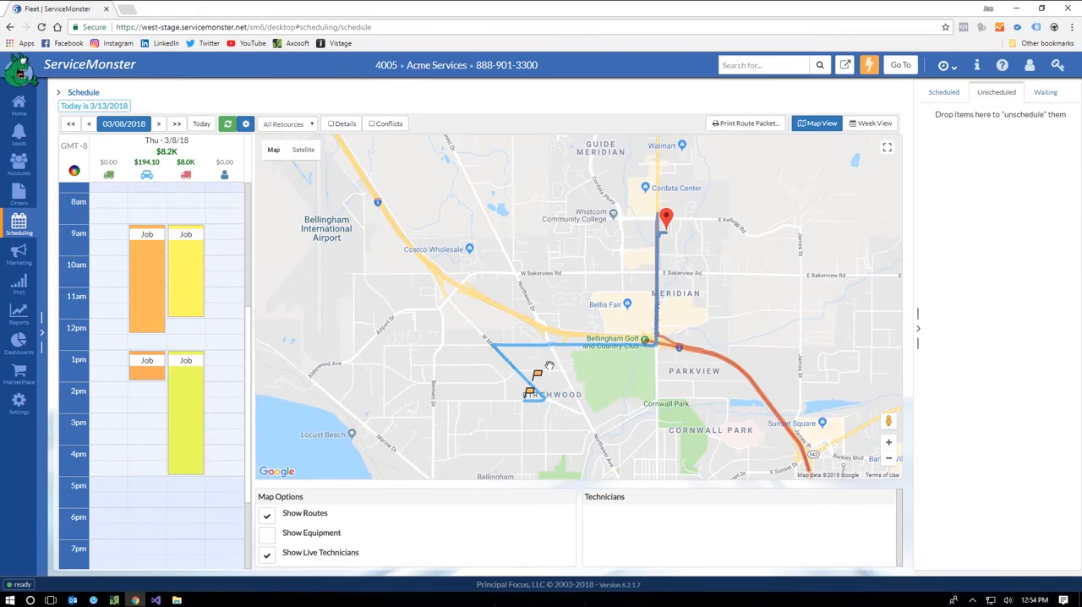
mouse_move(538, 380)
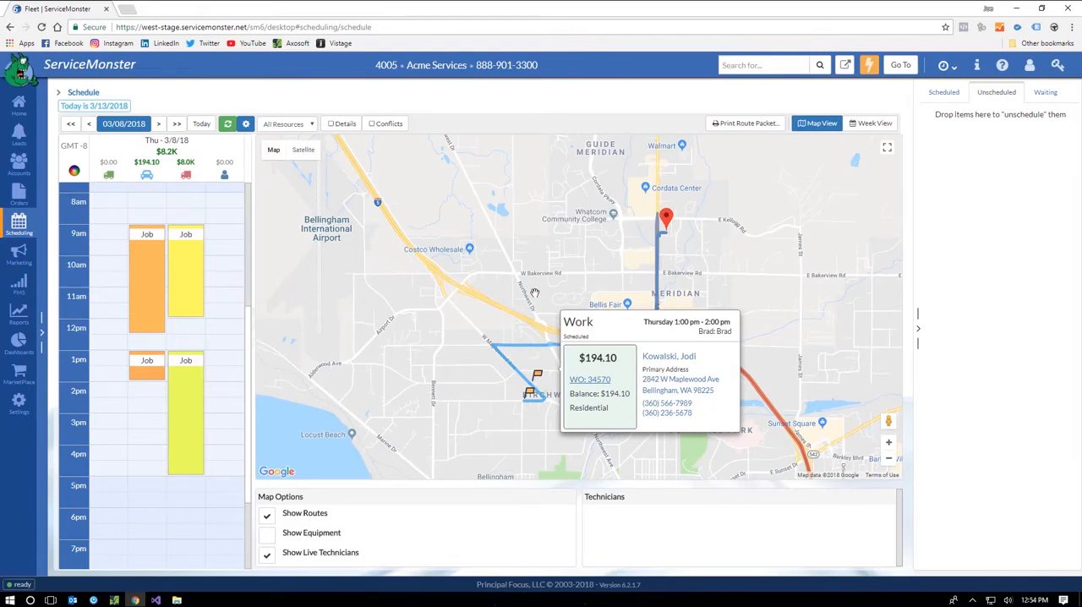
left_click(876, 128)
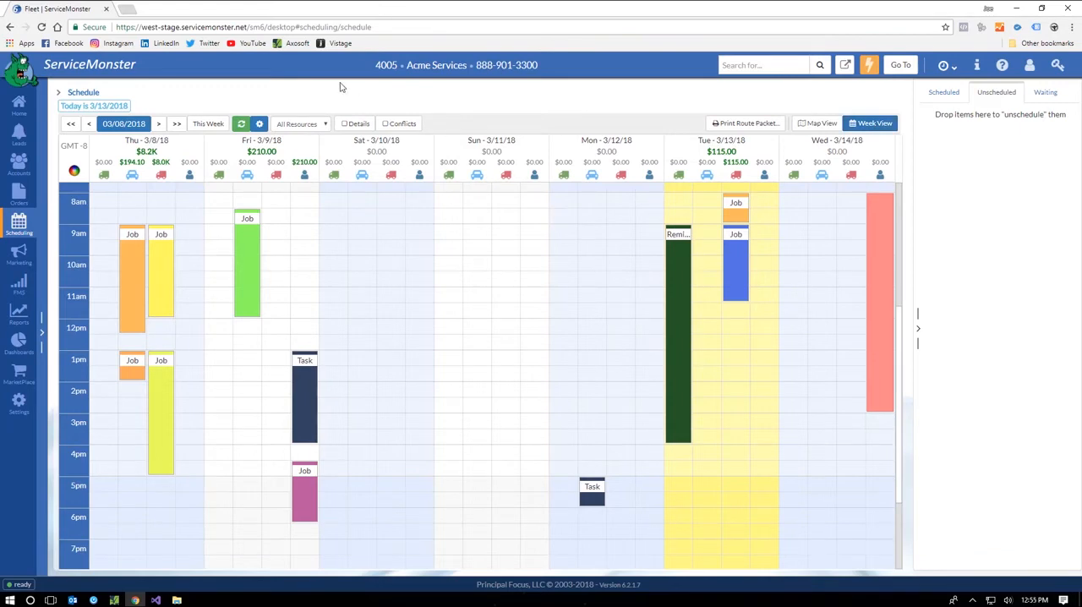
Step: Review the company and color wheel pages of the schedule settings and close them without changes
left_click(261, 125)
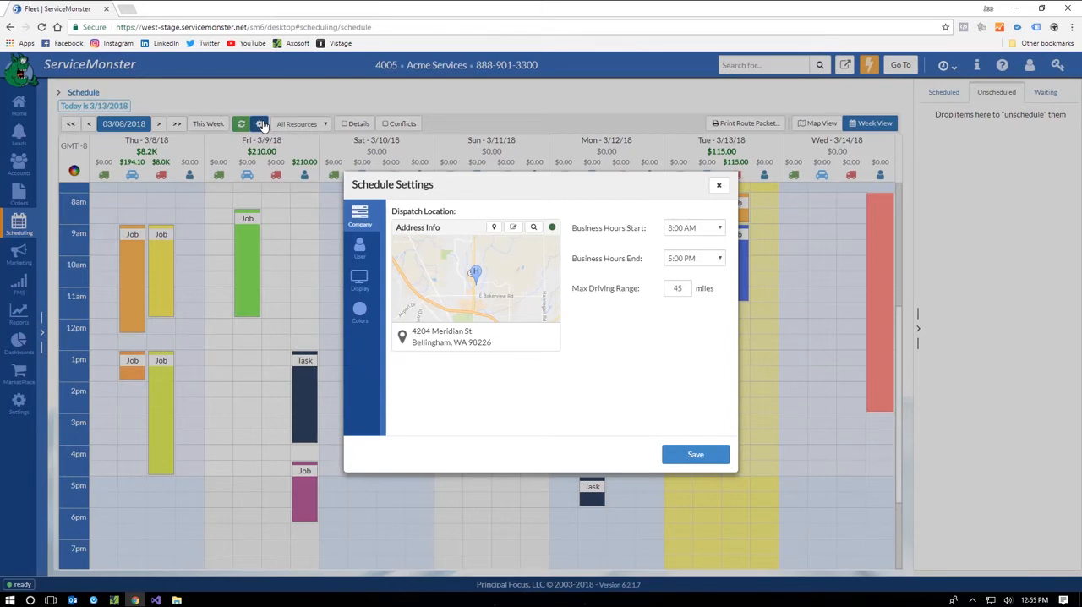
left_click(360, 313)
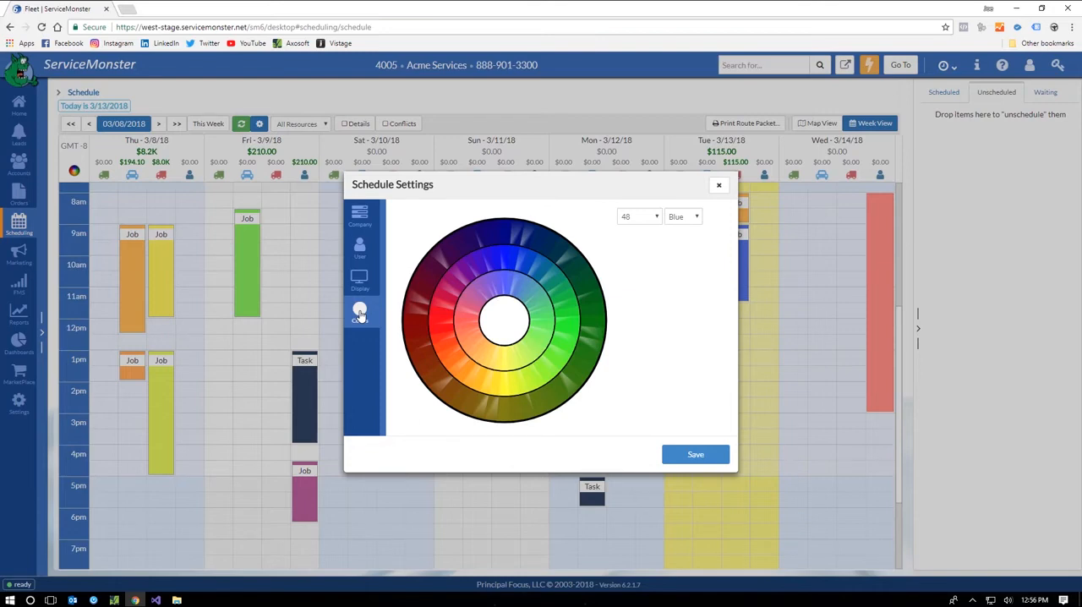
left_click(719, 184)
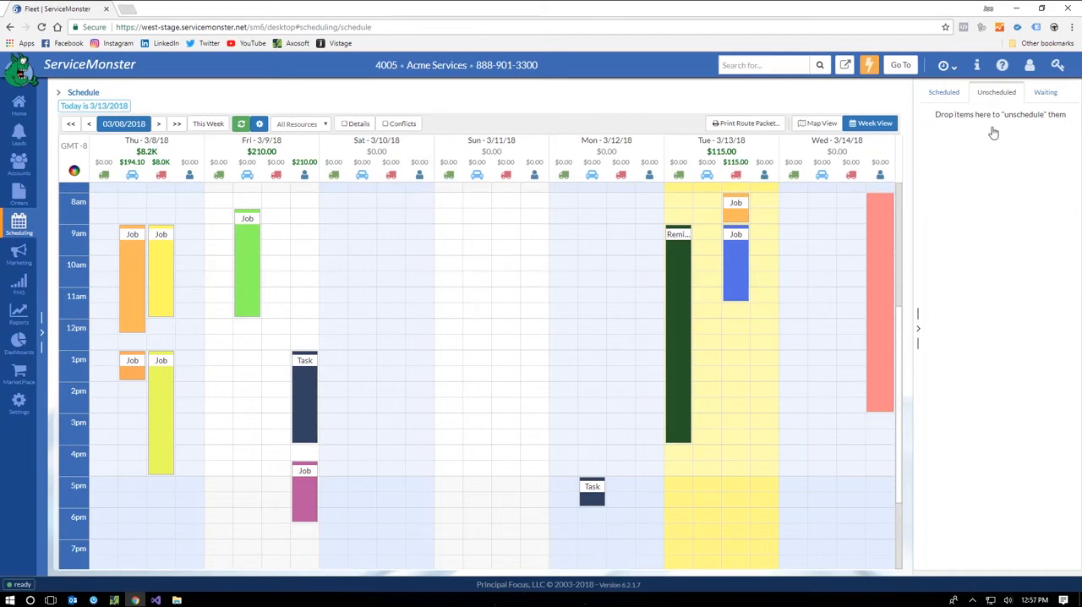
Step: Look through the waiting and scheduled job lists, and turn on job details in the week schedule
left_click(1042, 101)
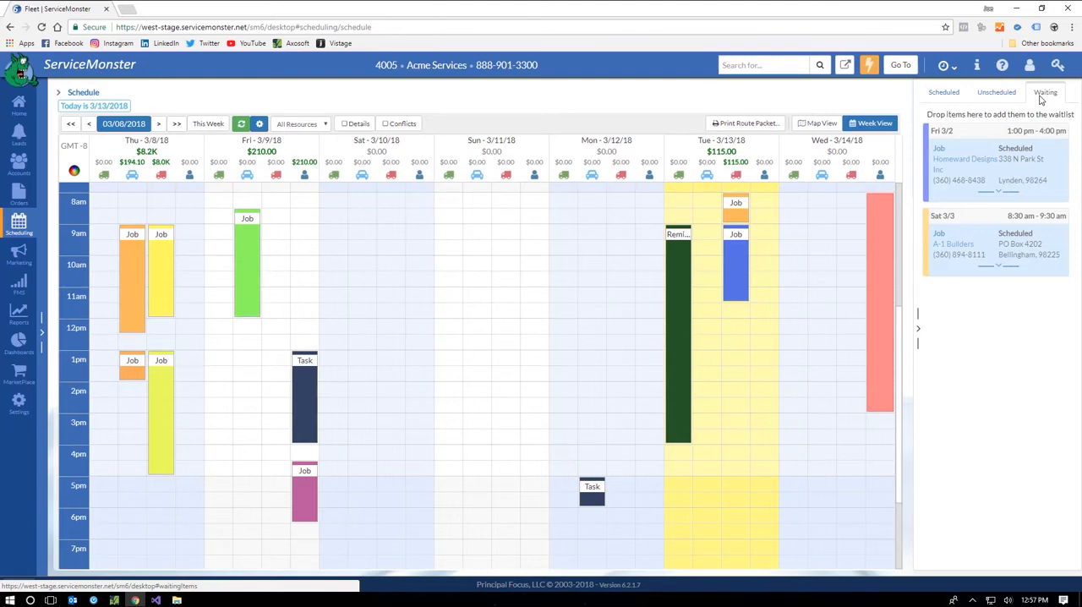
left_click(946, 92)
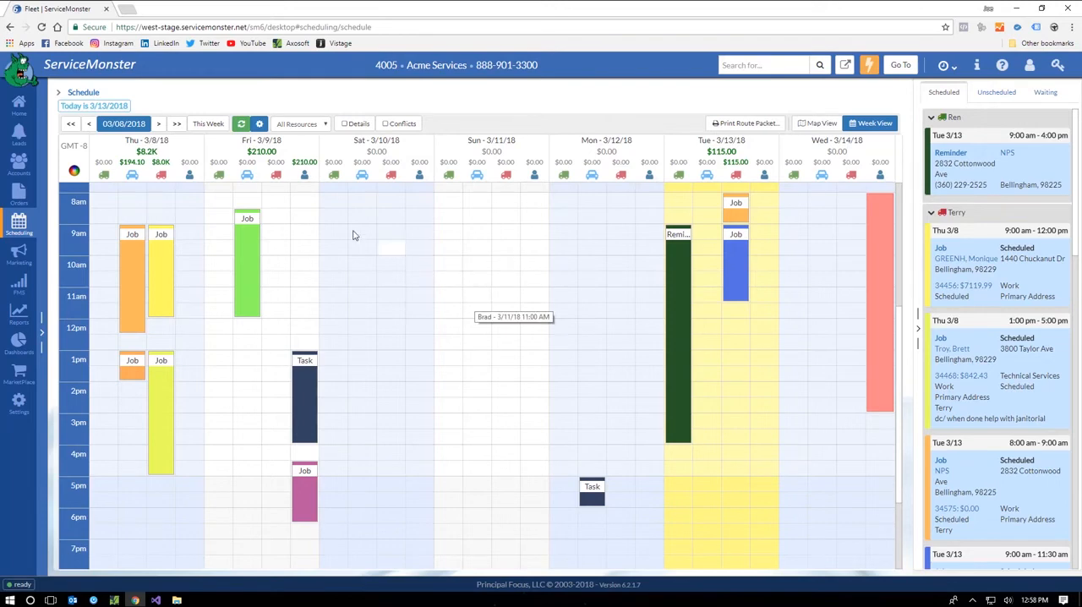
mouse_move(168, 265)
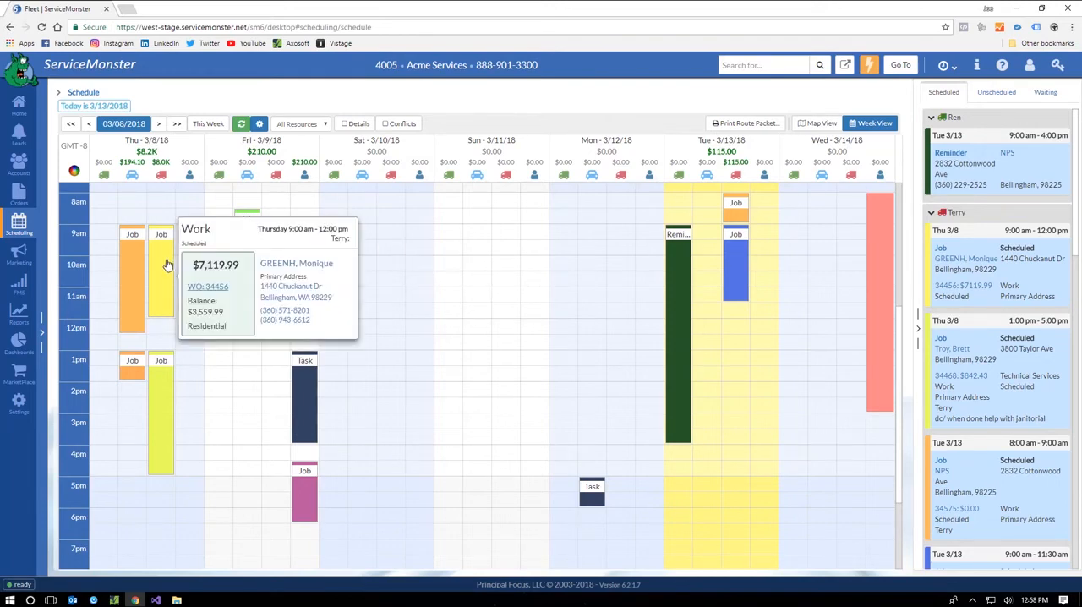
left_click(362, 124)
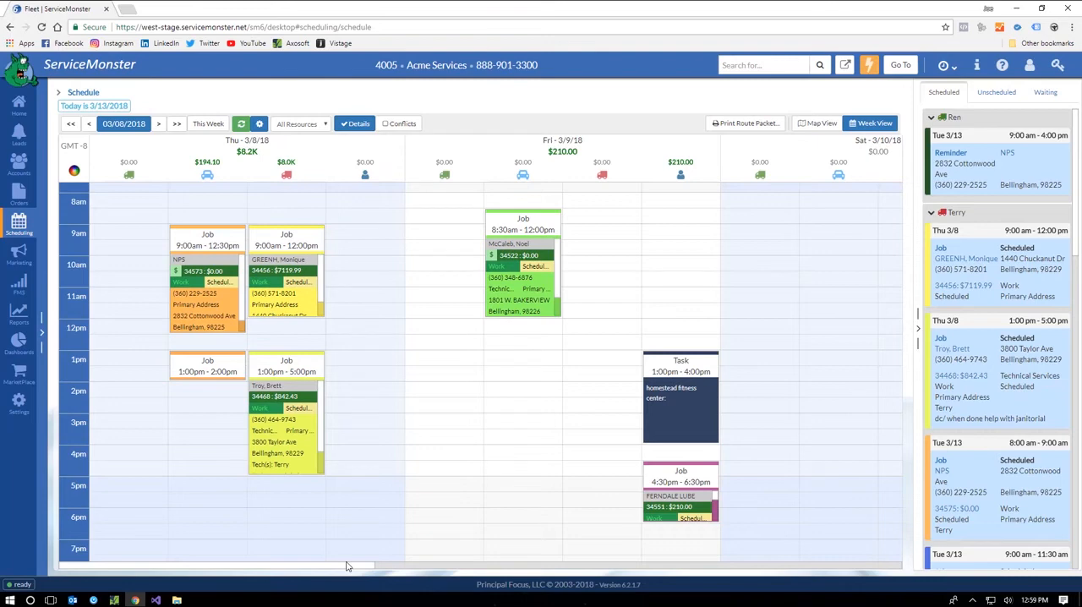
Step: Examine the 9:00 am reminder on Tuesday's schedule, view its recurring job record and return to the schedule
left_click_drag(346, 567, 707, 590)
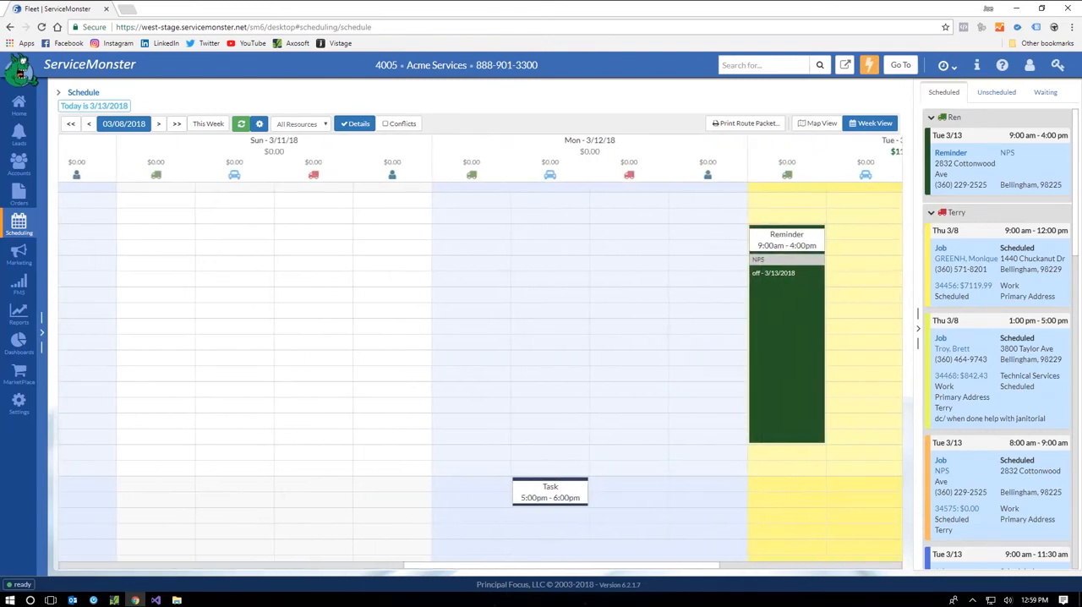
left_click(776, 344)
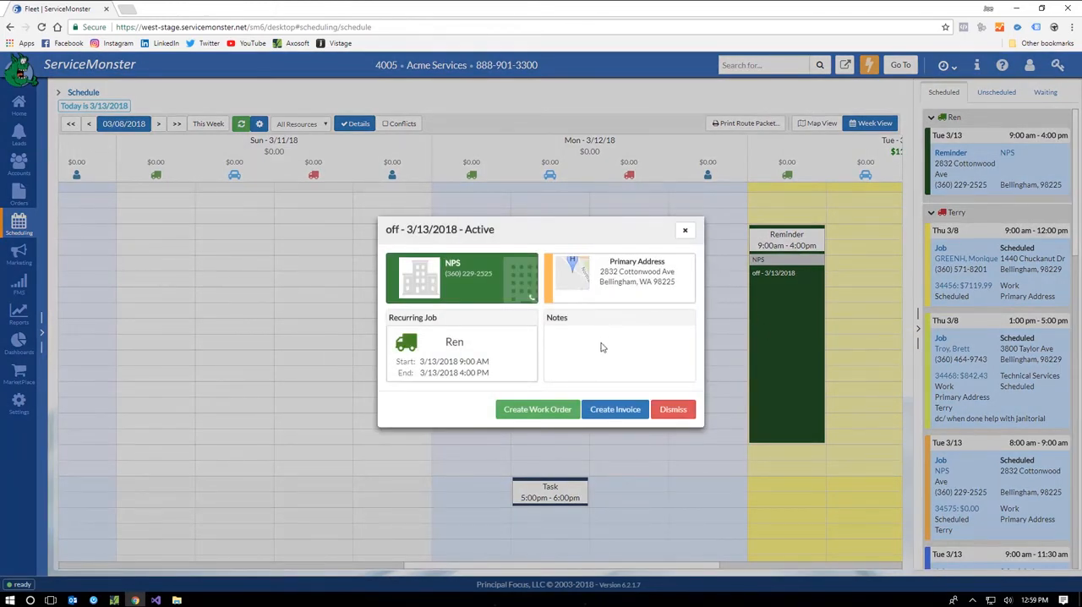
left_click(507, 355)
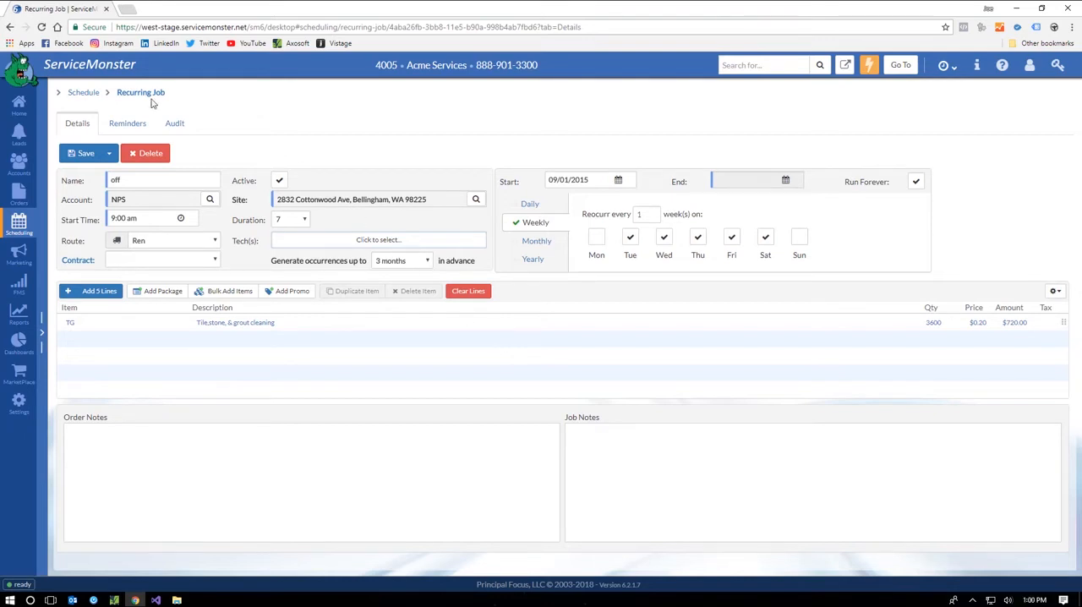
left_click(93, 95)
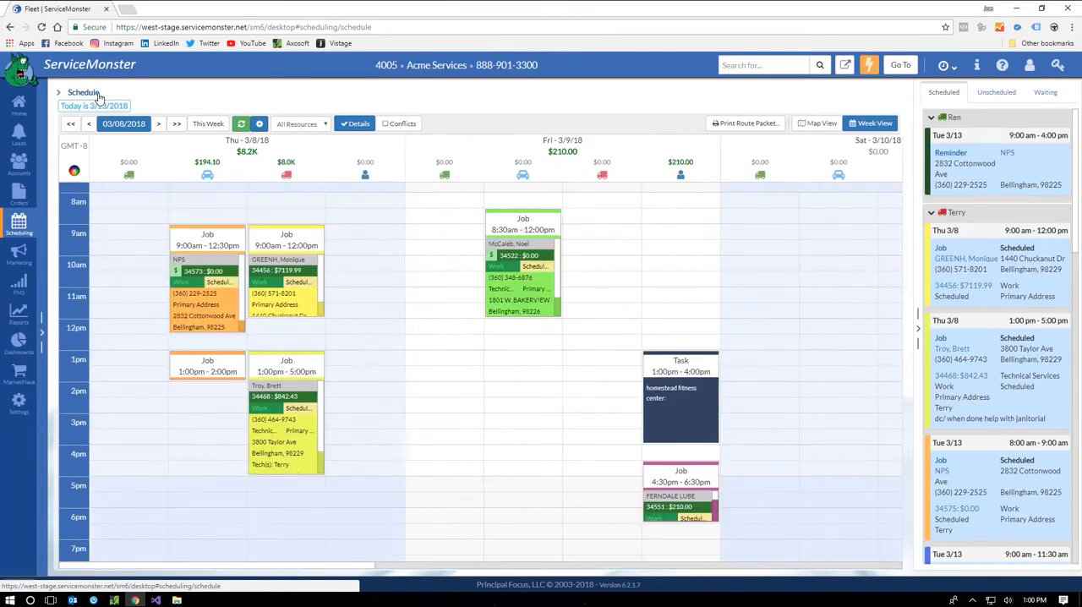
Step: Review the display page of the schedule settings and the route packet print criteria, closing both without changes
left_click(260, 124)
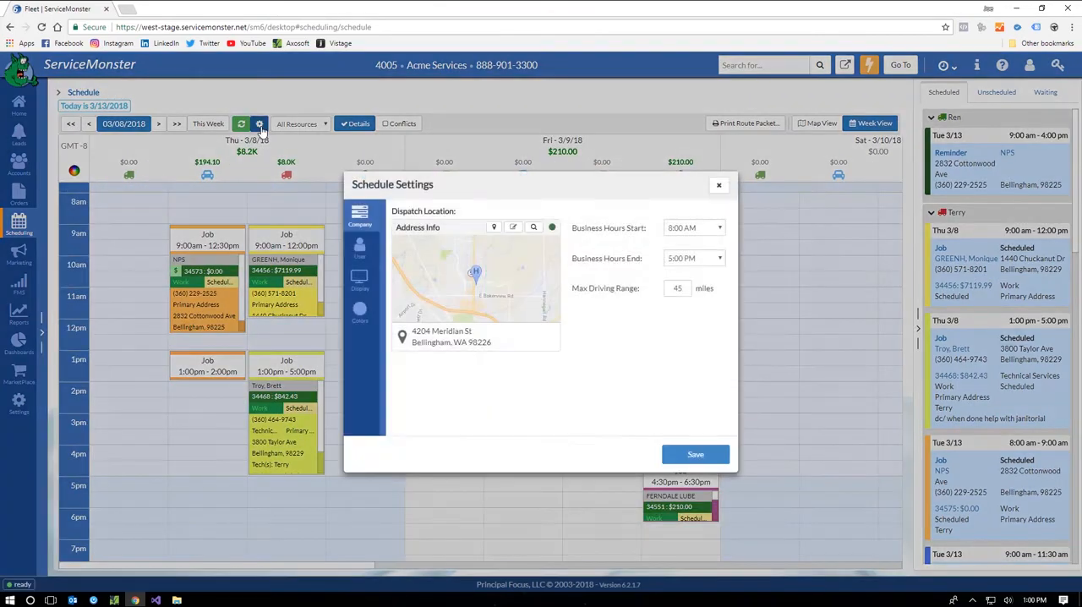
left_click(359, 280)
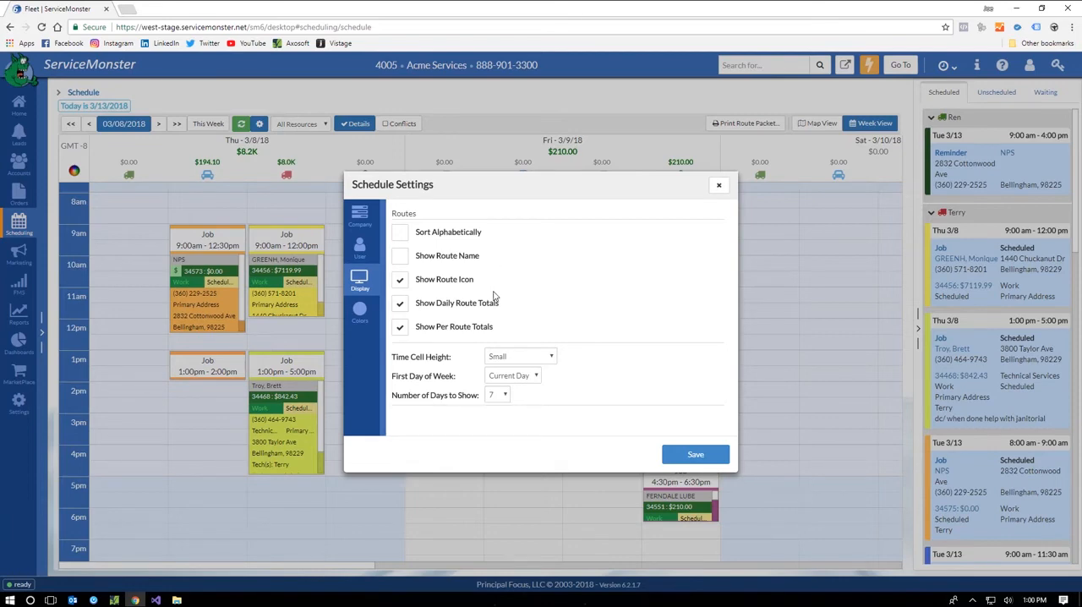
left_click(717, 187)
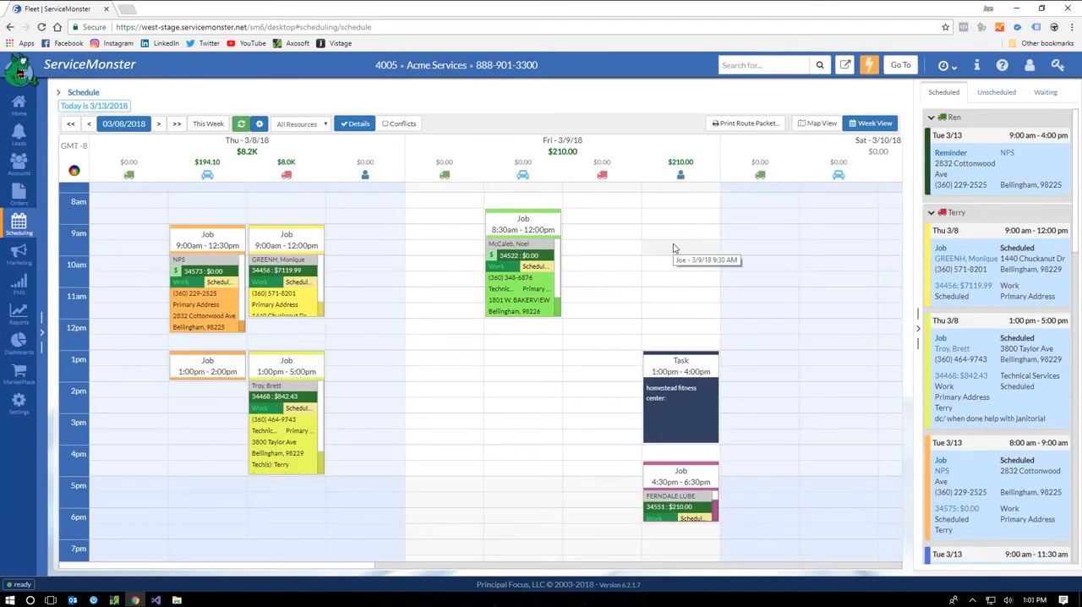
left_click(749, 125)
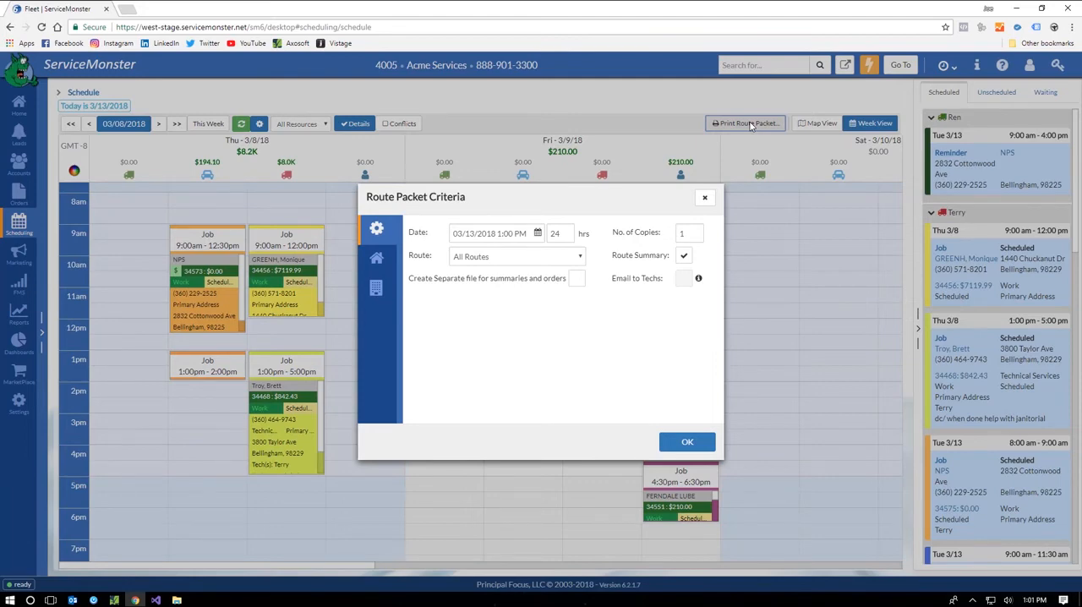
left_click(705, 199)
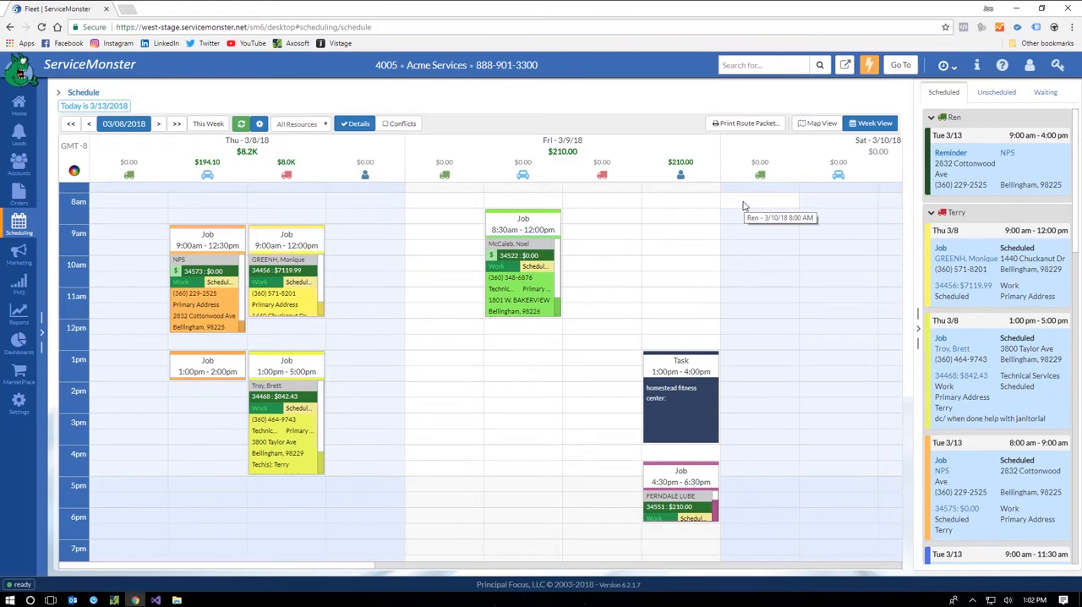
Step: Quick-add a work job for March 9 at 12:30 PM and assign an existing account found by last name
left_click(458, 347)
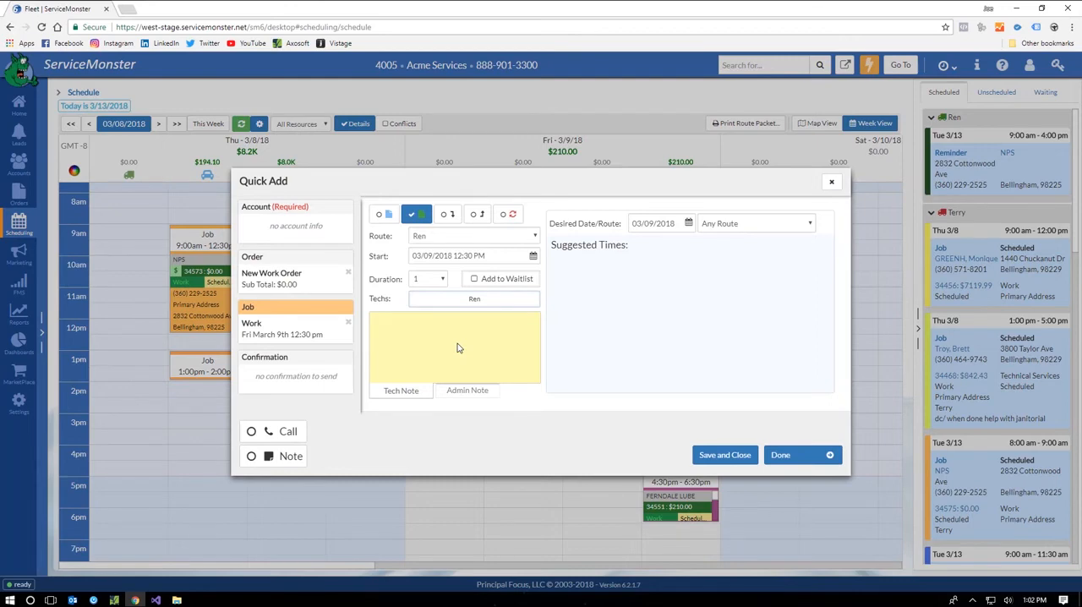
left_click(317, 227)
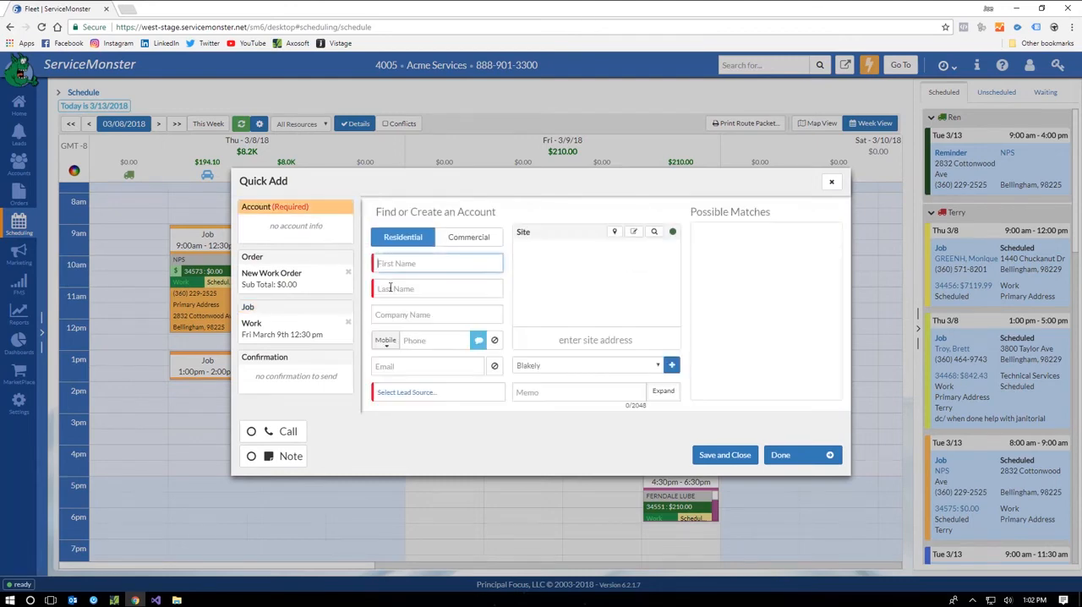
left_click(389, 289)
type("kowalski")
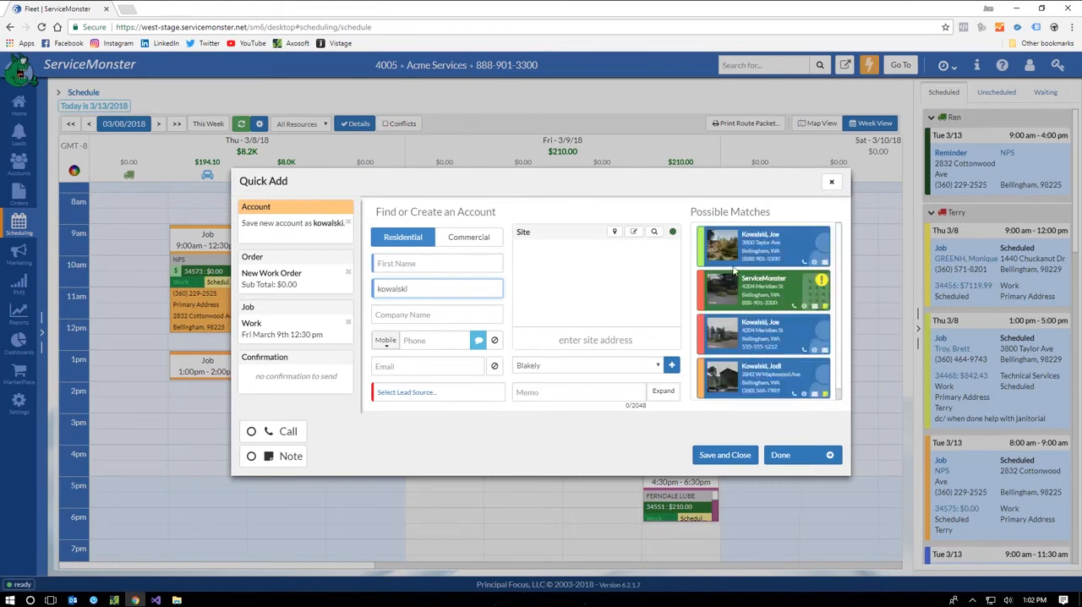
left_click(748, 252)
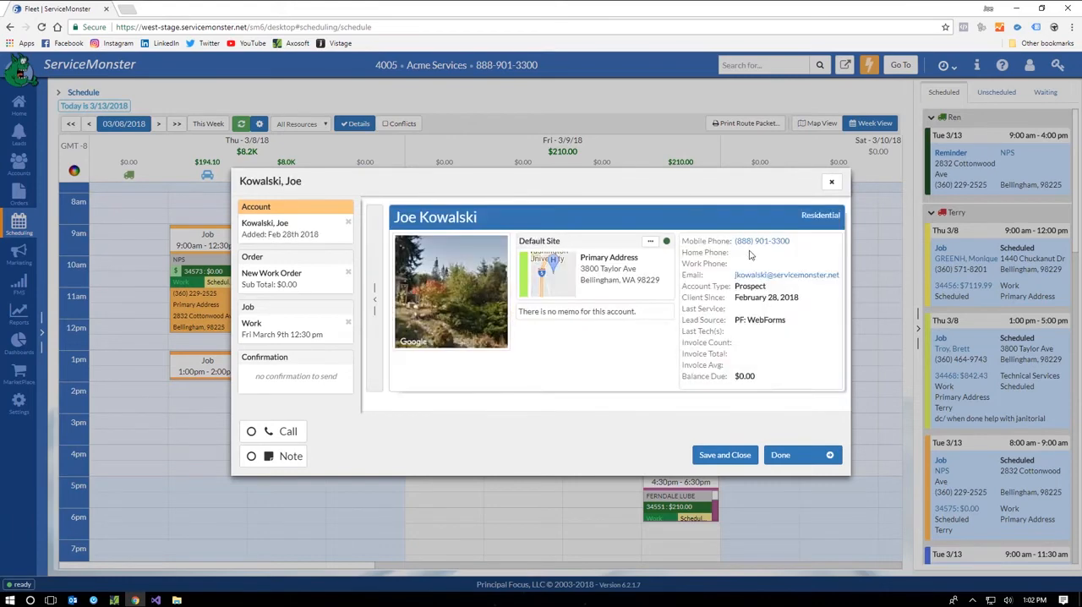
Step: Review the confirmation and appointment reminder options of the new job and discard it without saving
left_click(349, 360)
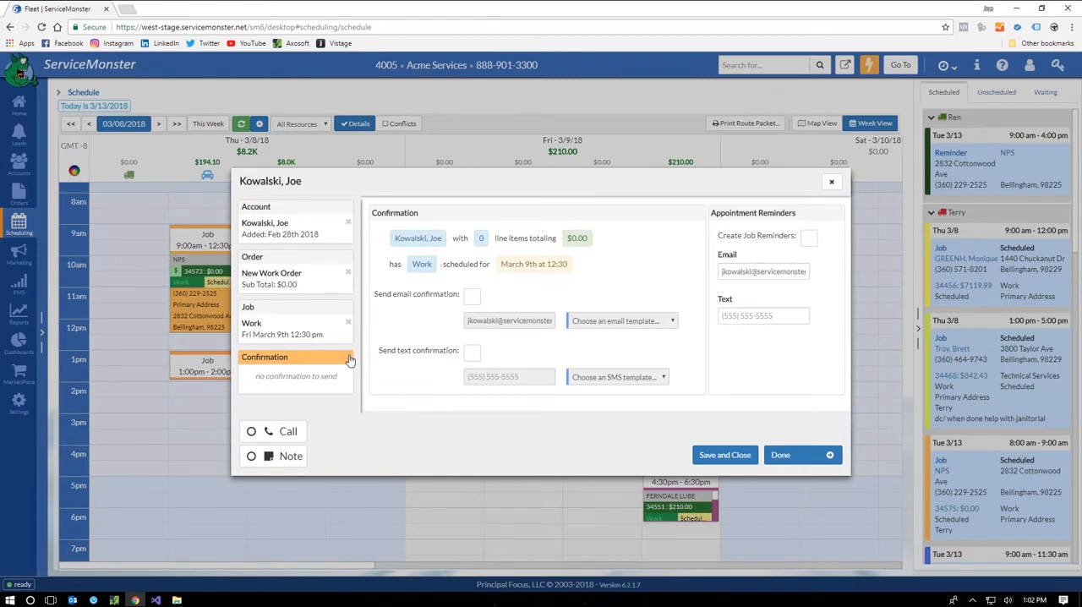
left_click(832, 182)
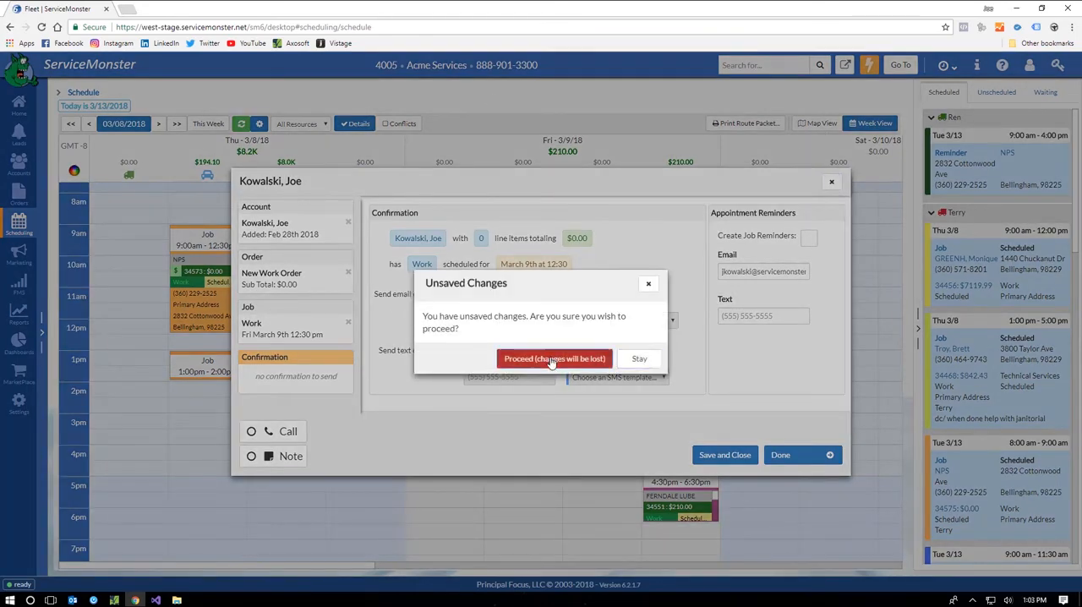
left_click(545, 358)
Step: View the list of job reminder notifications in the settings
left_click(18, 402)
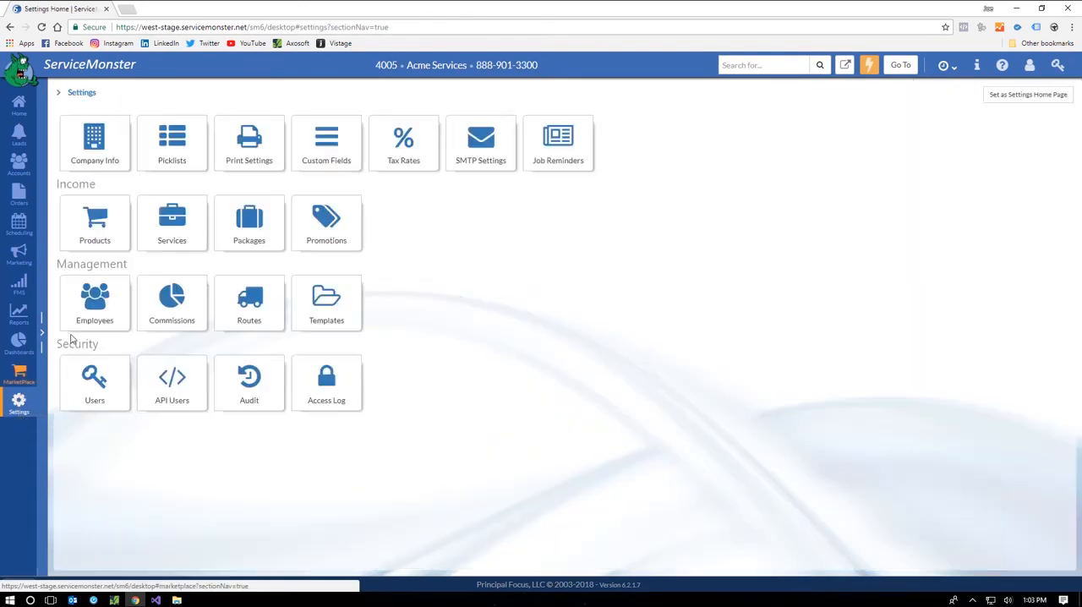
left_click(557, 144)
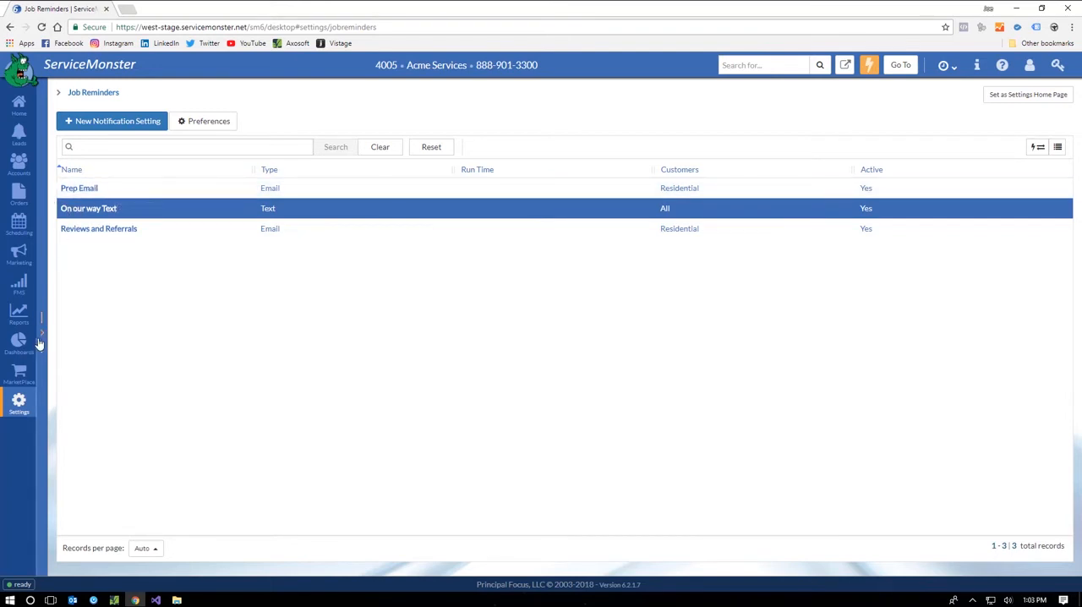
Step: Examine the account filter of the "- Active Customers" email marketing campaign and close it without changes
left_click(25, 258)
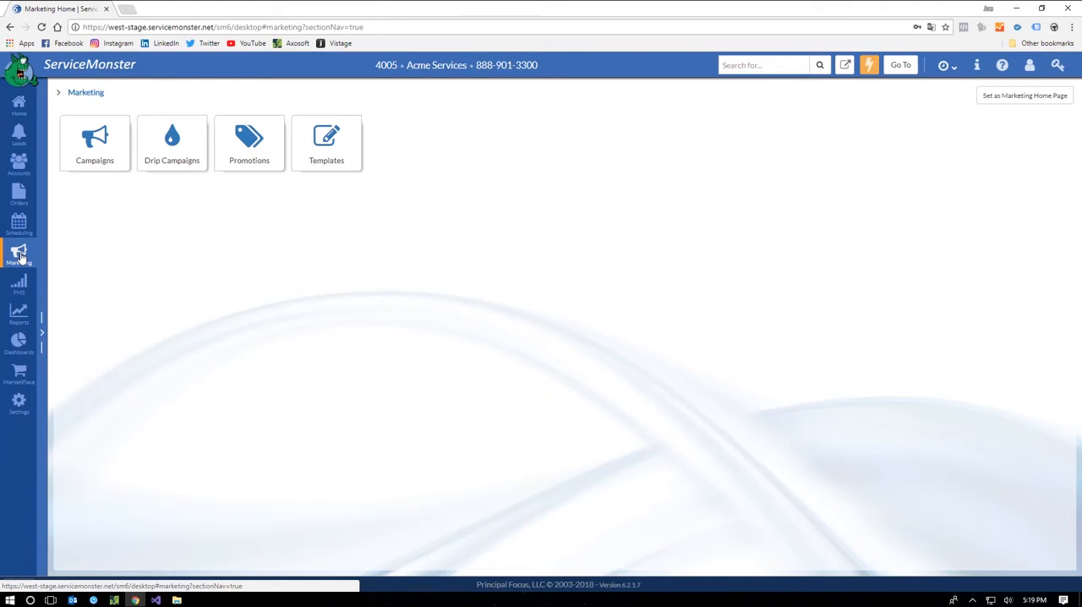
left_click(99, 160)
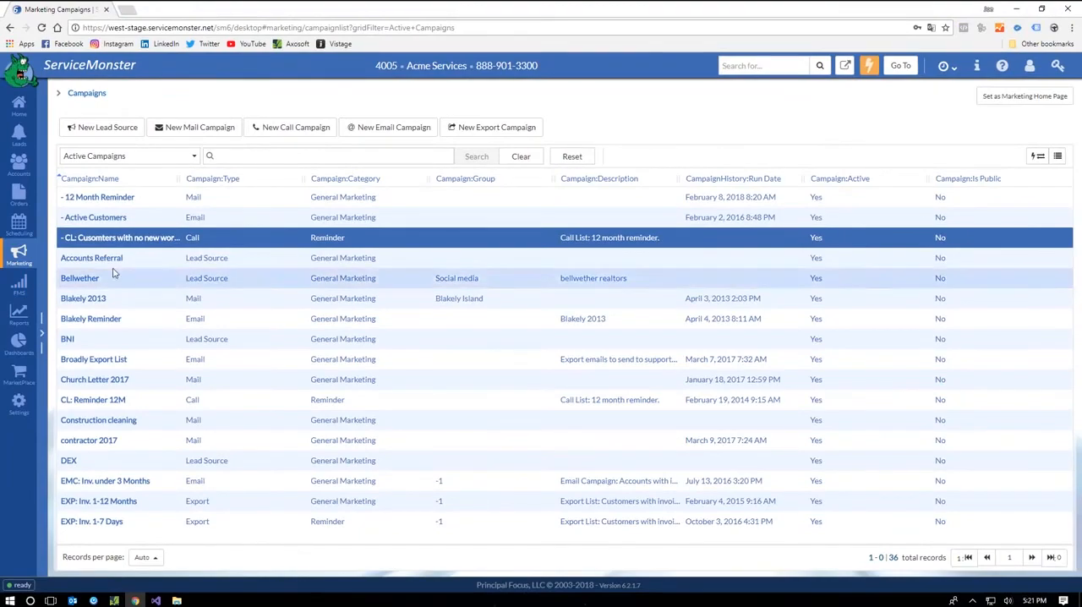
left_click(106, 218)
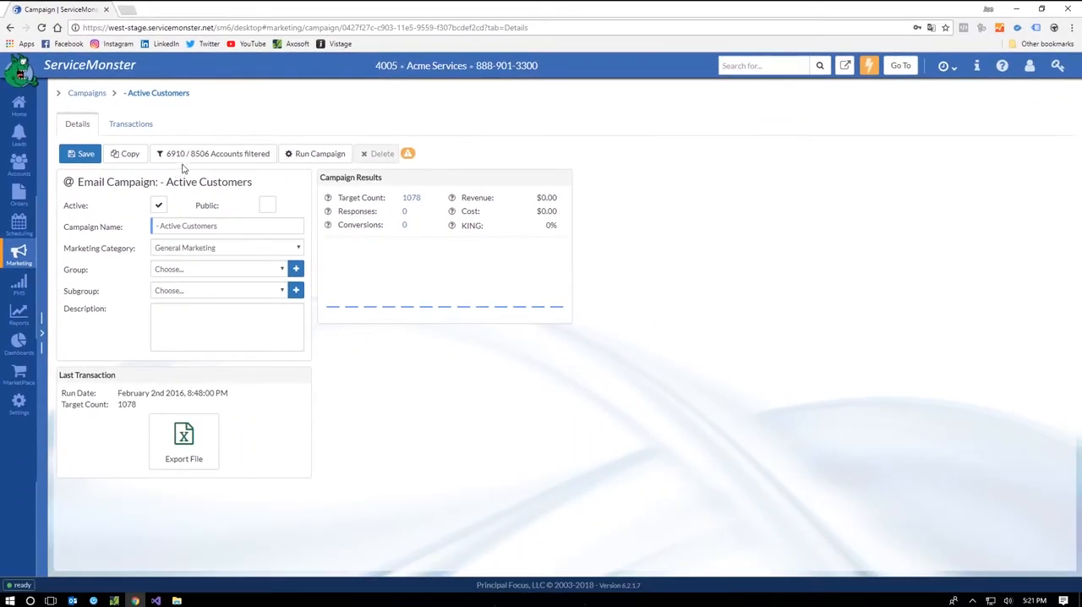
left_click(187, 160)
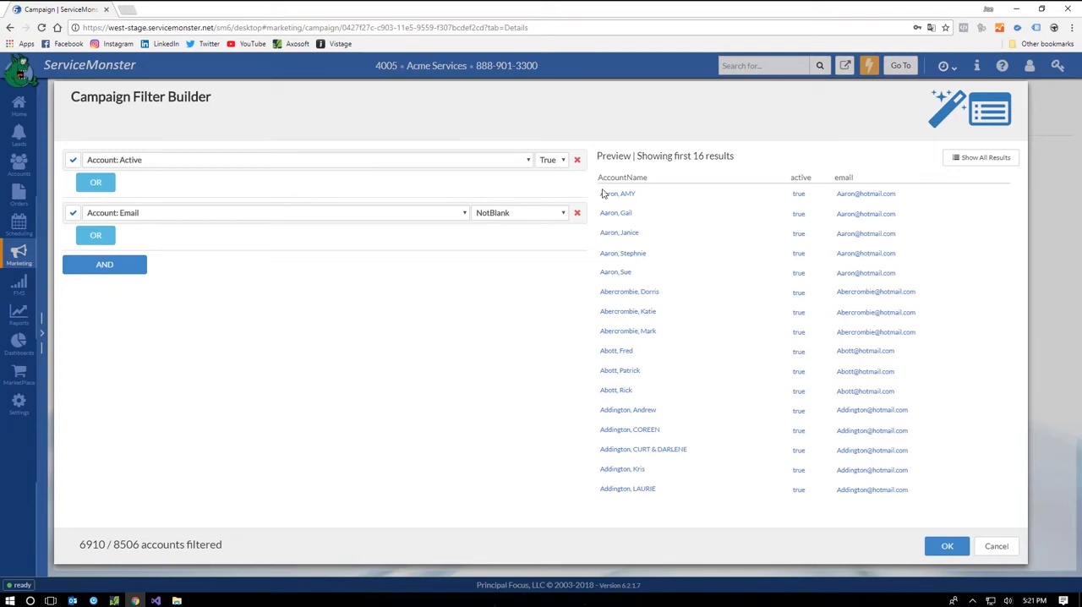
left_click(996, 548)
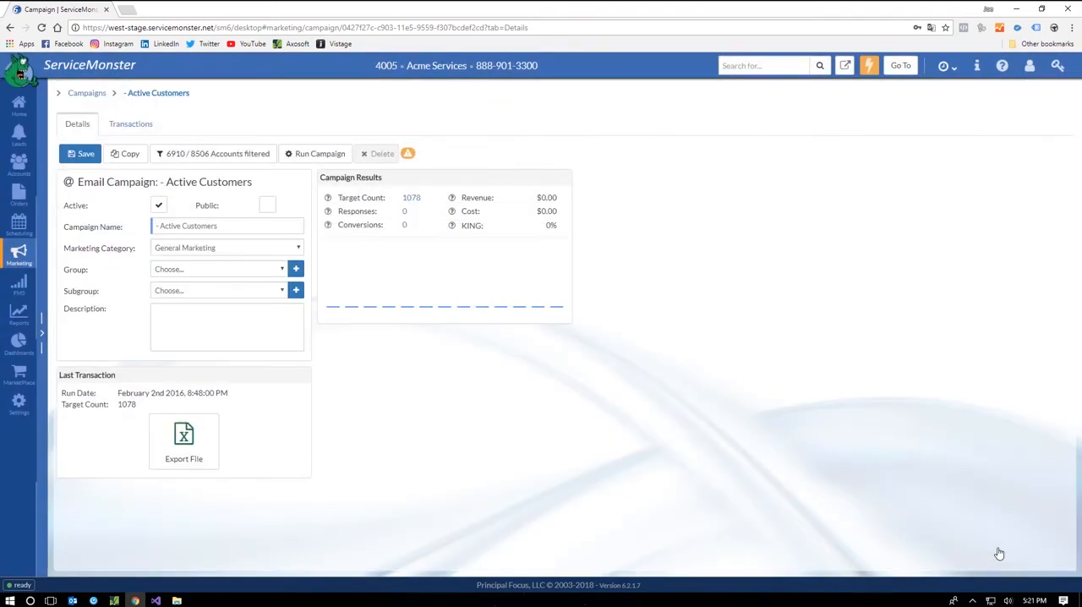
Step: Review the Send Email options for running the Active Customers campaign and close them without running it
left_click(308, 158)
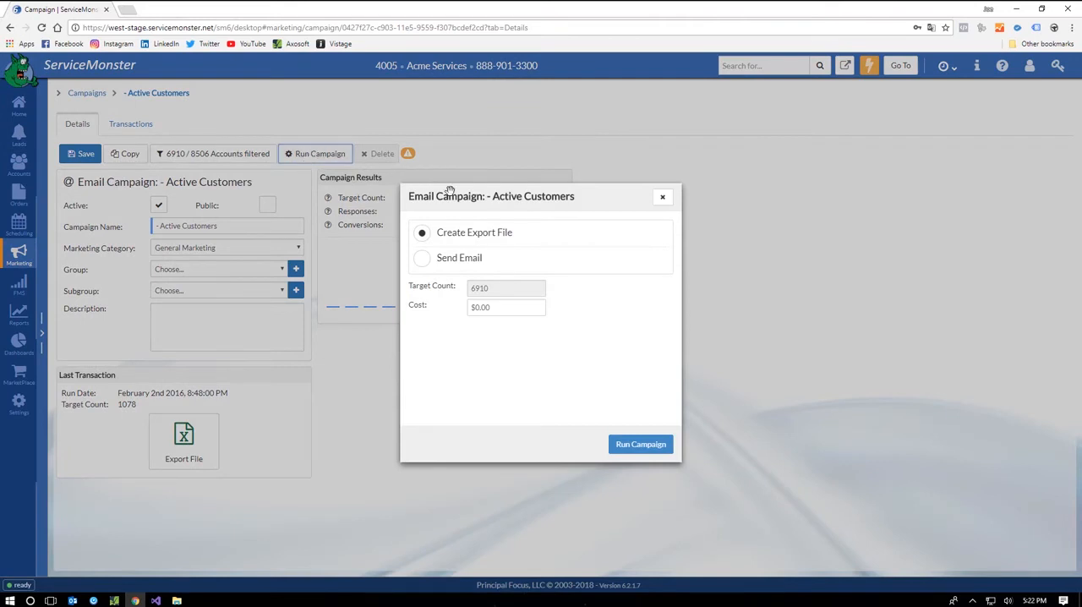
left_click(422, 261)
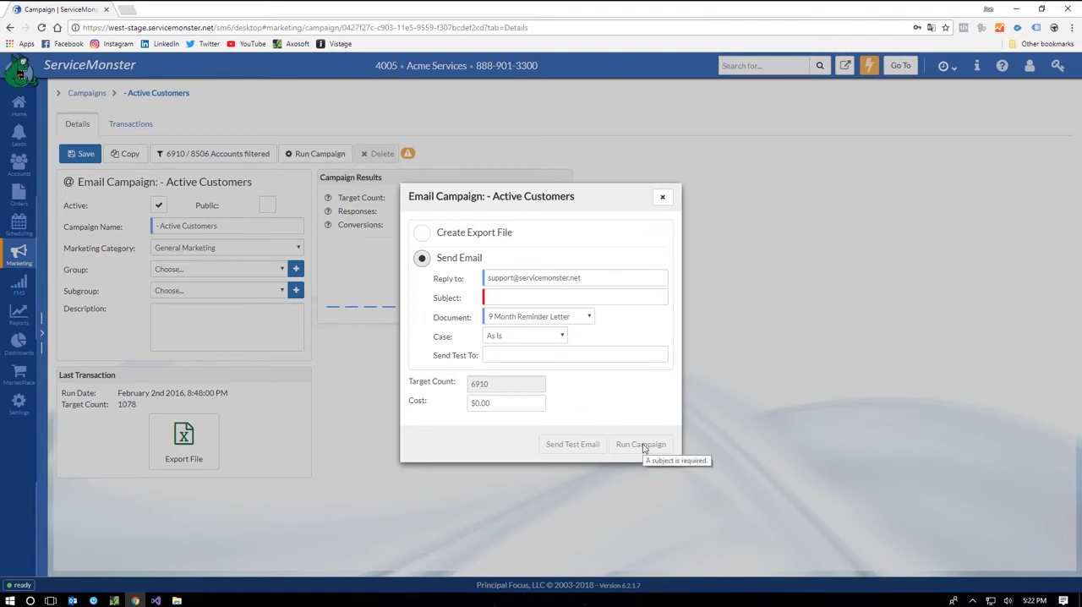
left_click(663, 196)
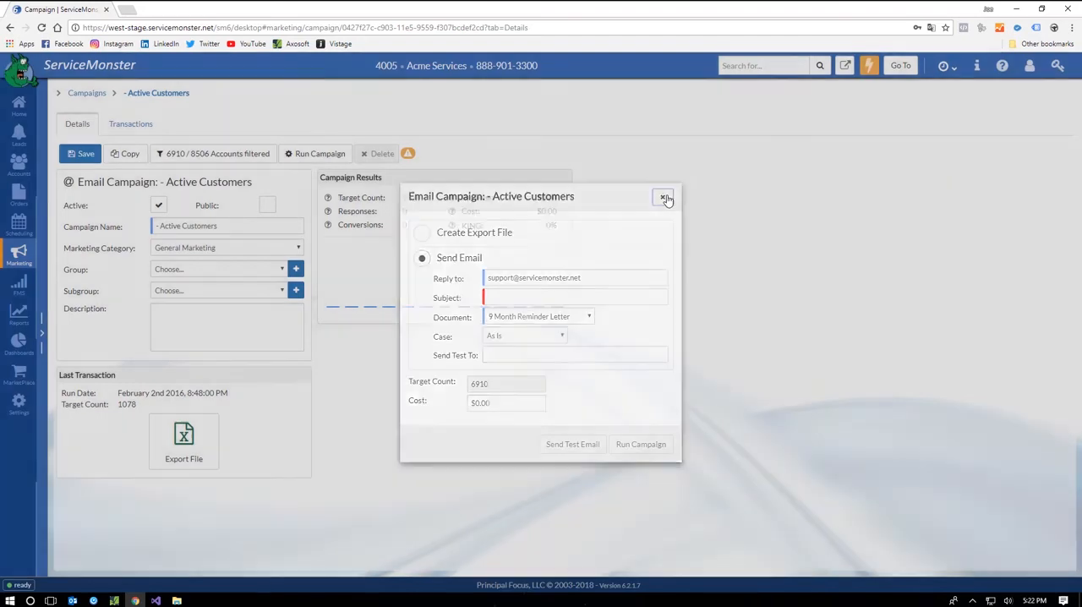
Step: Examine the account filter of the "- 12 Month Reminder" mail campaign and close it without changes
left_click(82, 95)
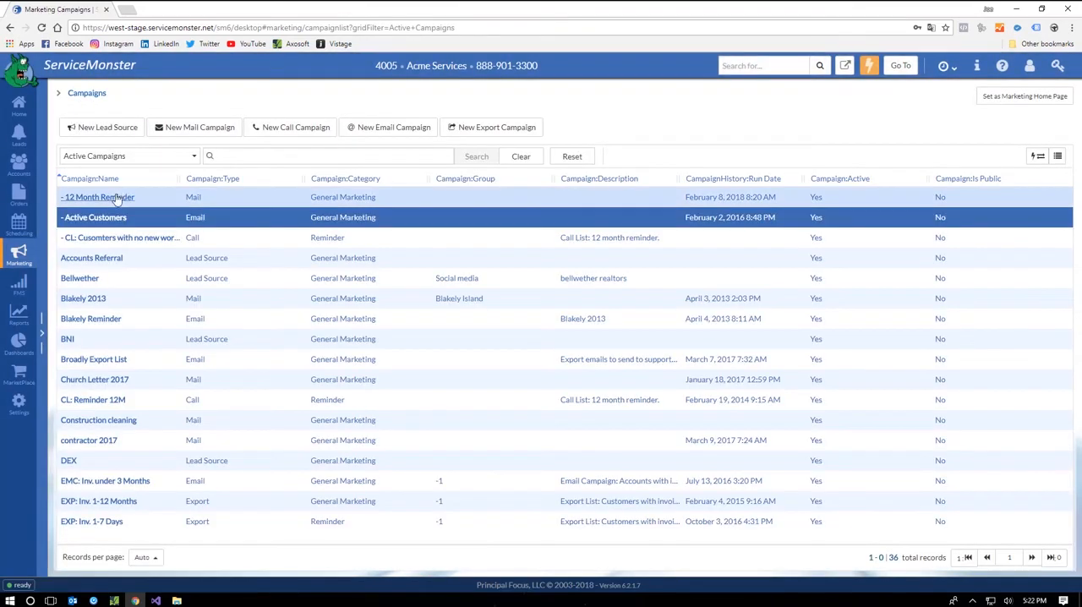
left_click(112, 203)
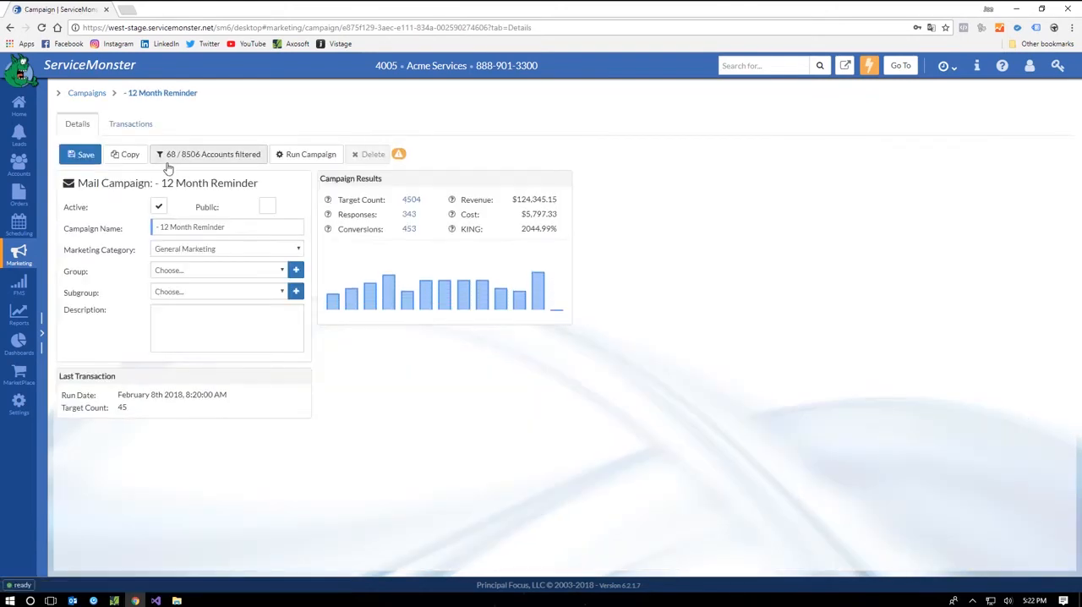
left_click(217, 160)
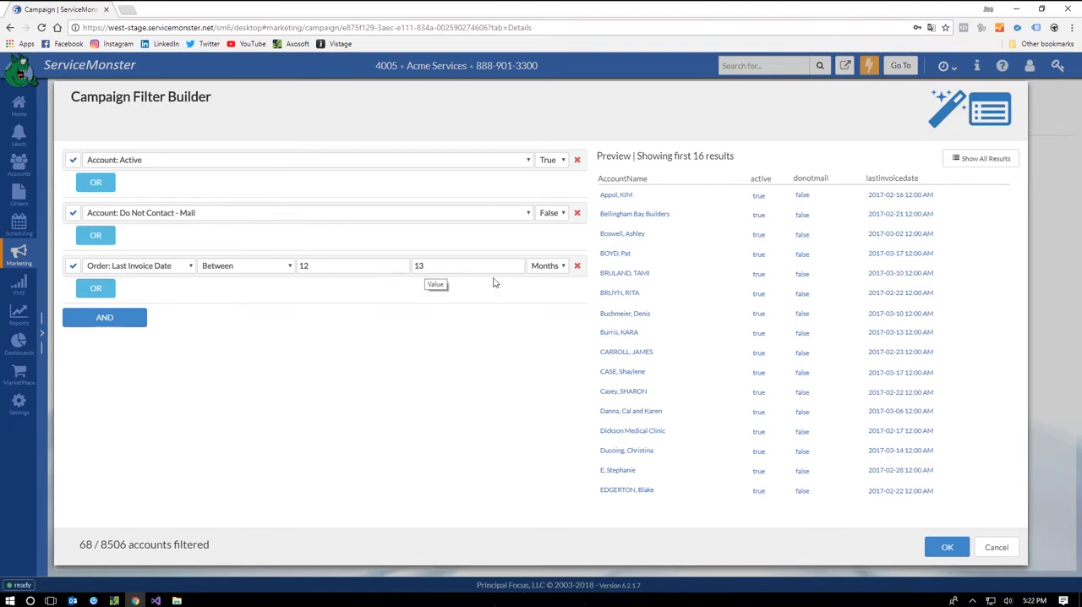
left_click(998, 548)
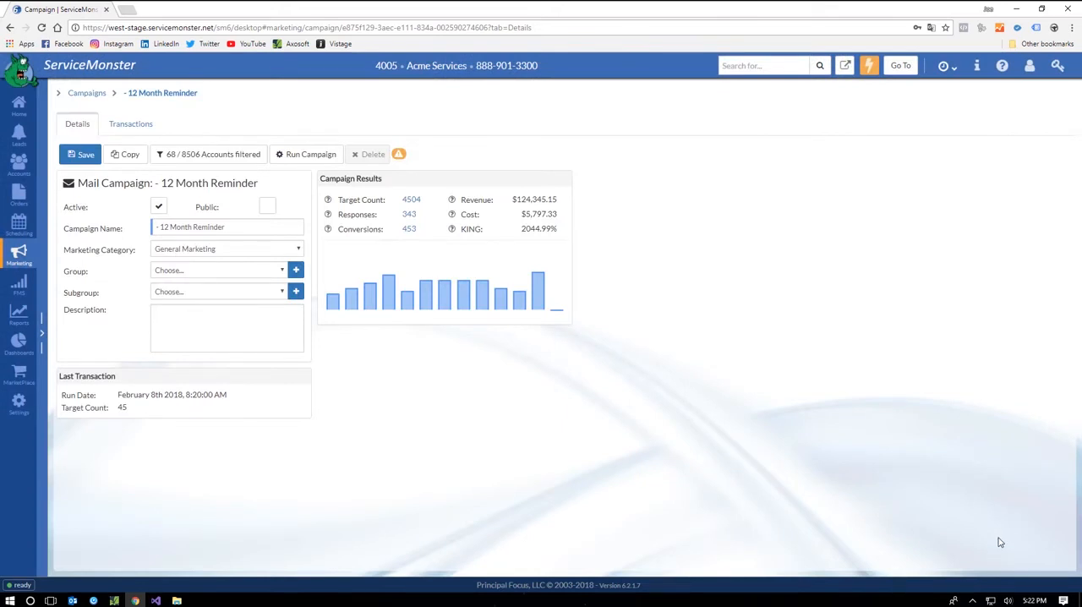
Step: Review the Print Letters and Print Labels options for running the 12 Month Reminder campaign and close without running it
left_click(309, 157)
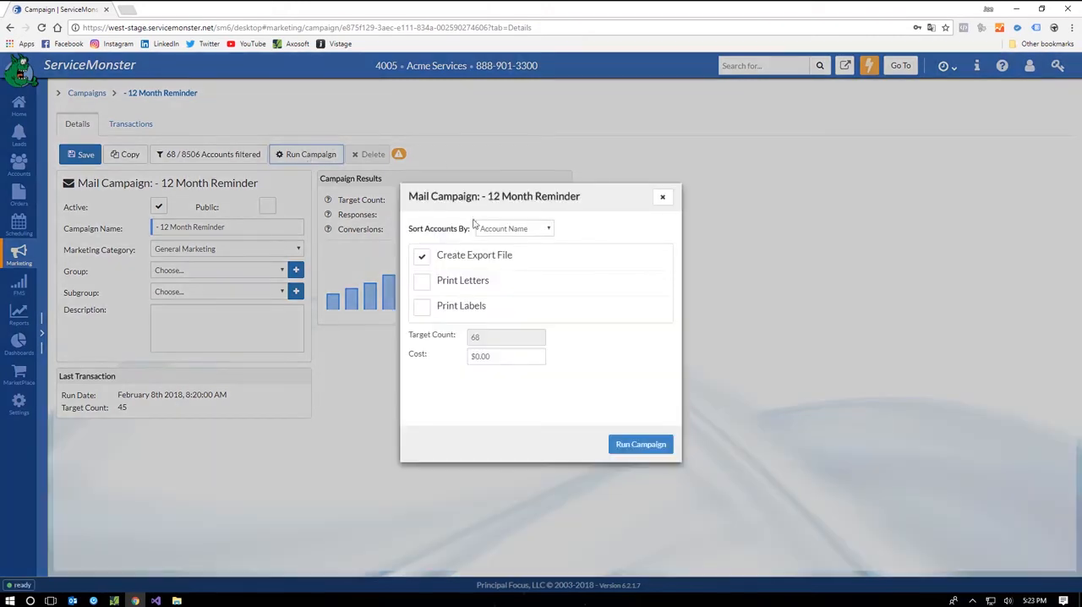
left_click(422, 281)
left_click(423, 345)
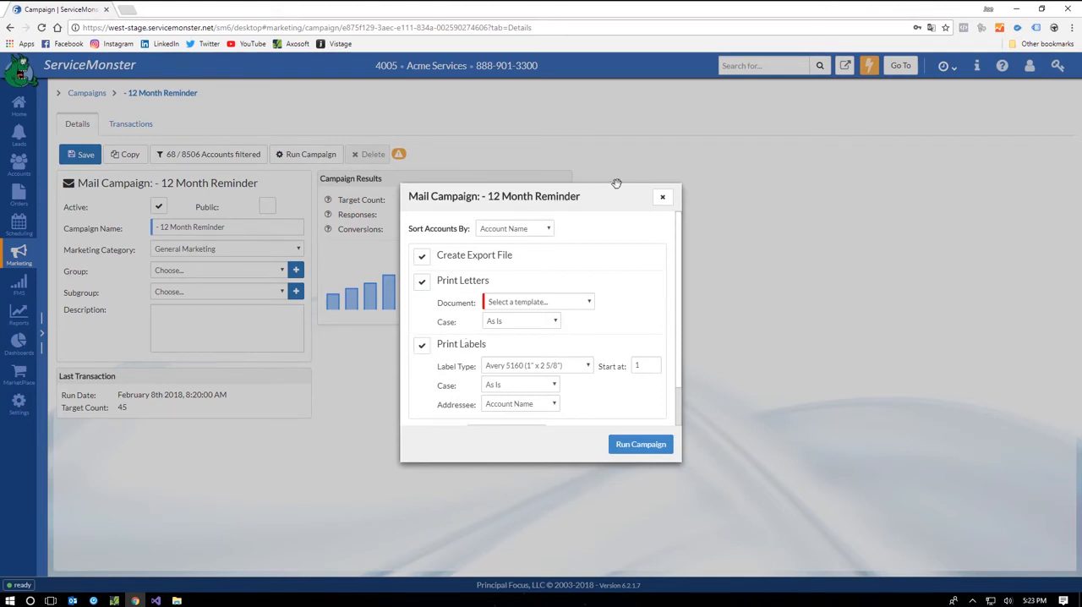
left_click(663, 197)
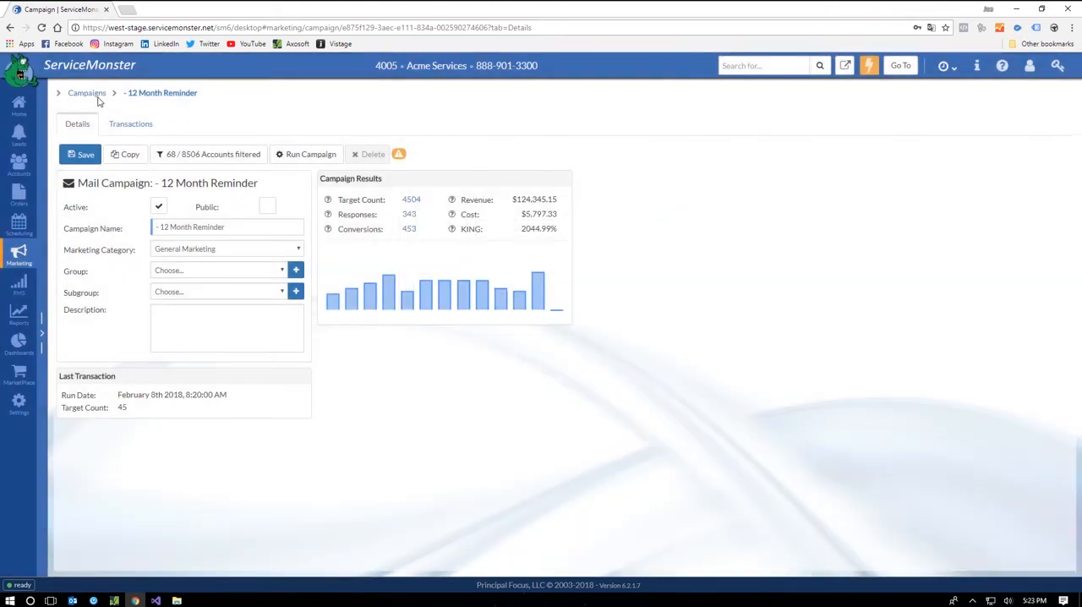
Step: Examine the account filter of the "- CL: Cusomters with no new work scheduled (last 12 months)" call campaign and close it without changes
left_click(93, 96)
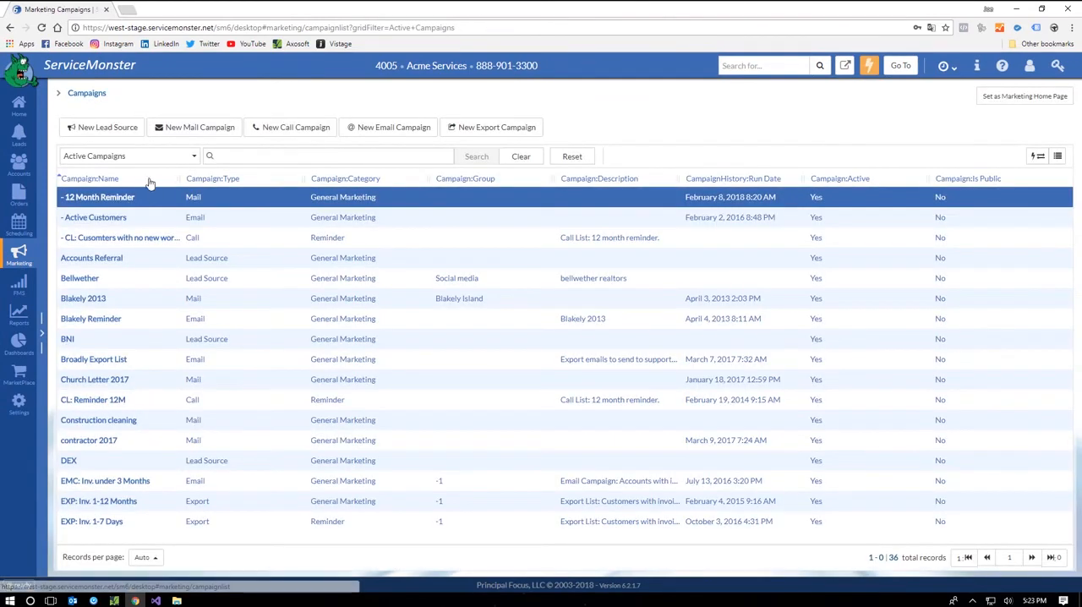
left_click(145, 240)
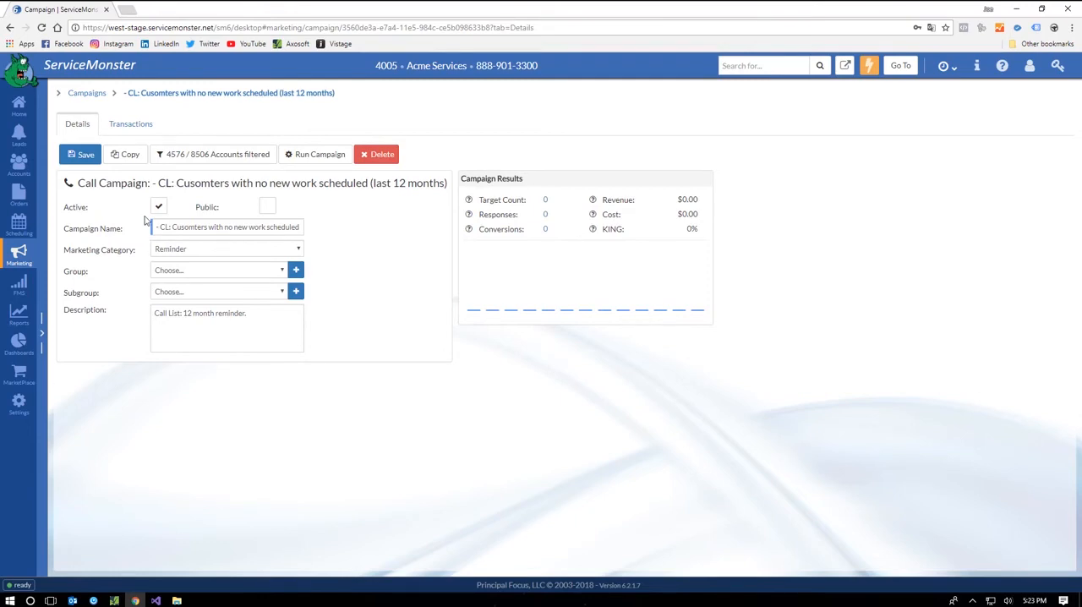
left_click(212, 158)
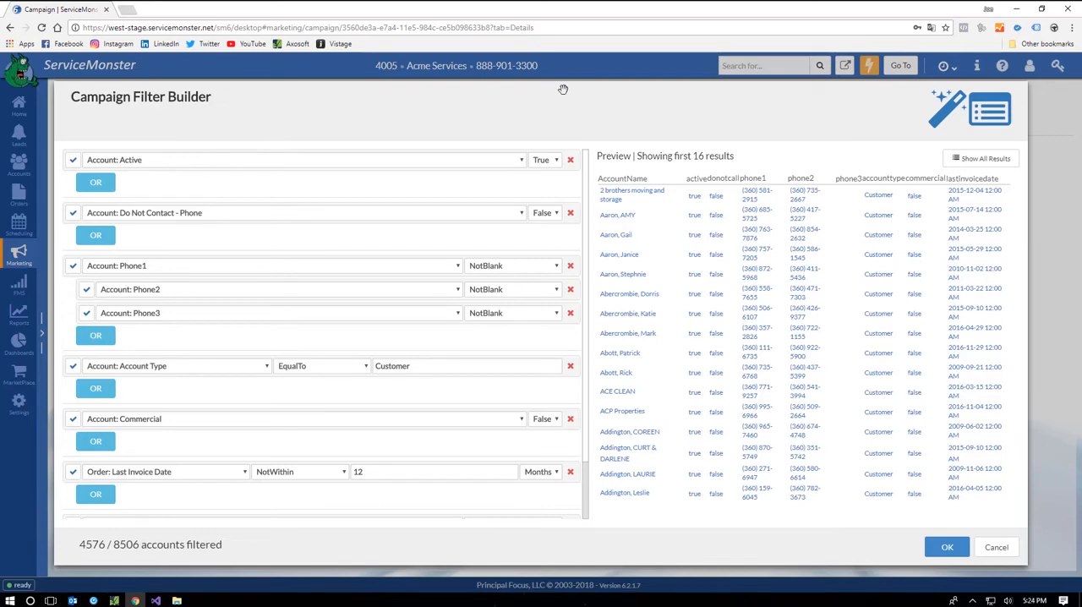
left_click(993, 547)
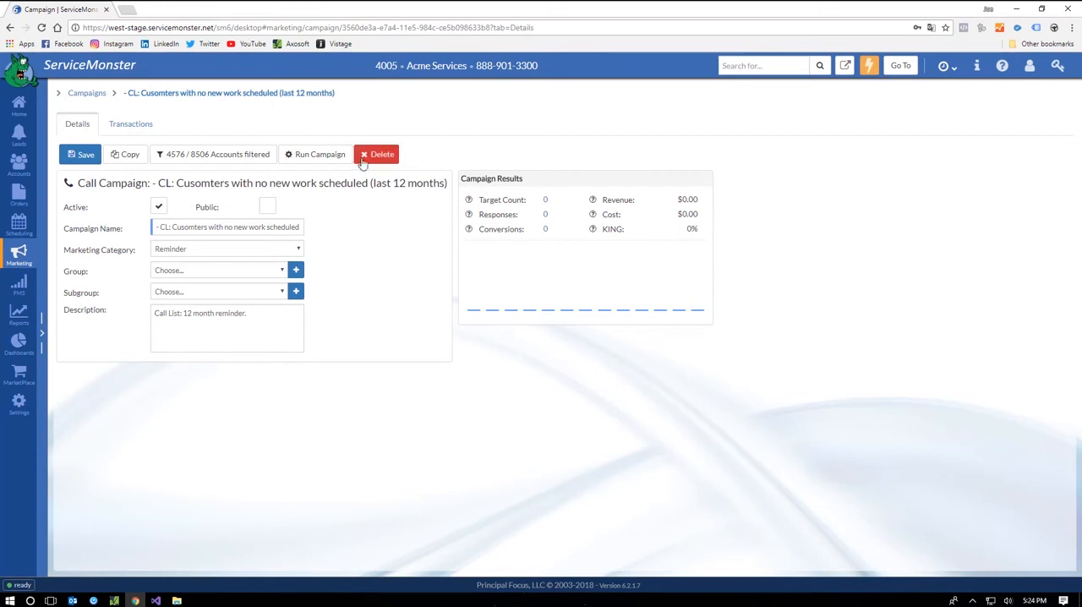
Step: Review the Create Call List options and the choices for who receives the calls, and close them without running the call campaign
left_click(314, 154)
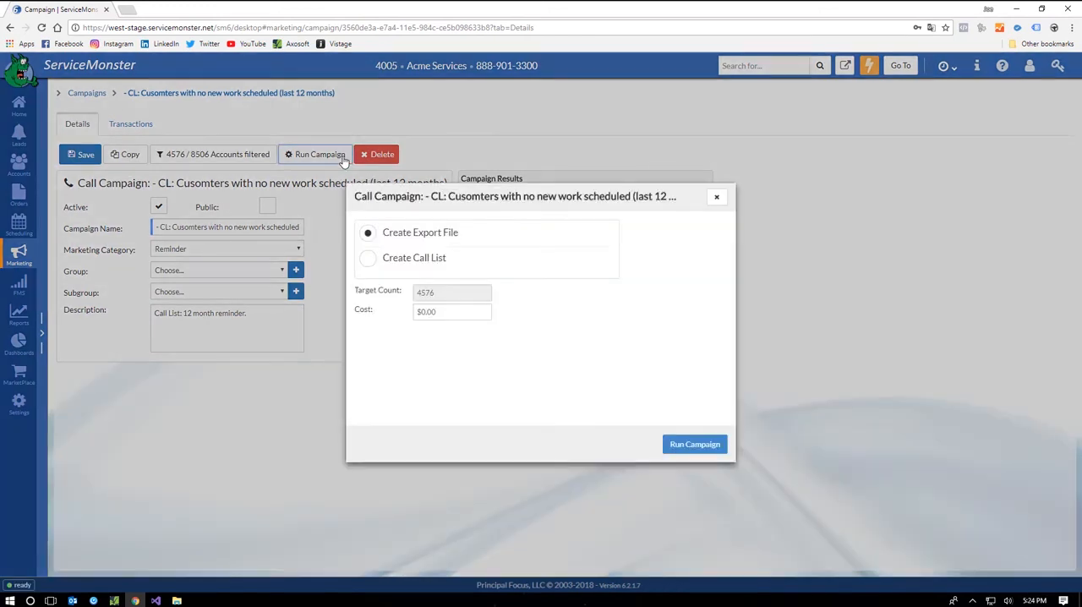
left_click(368, 258)
left_click(425, 348)
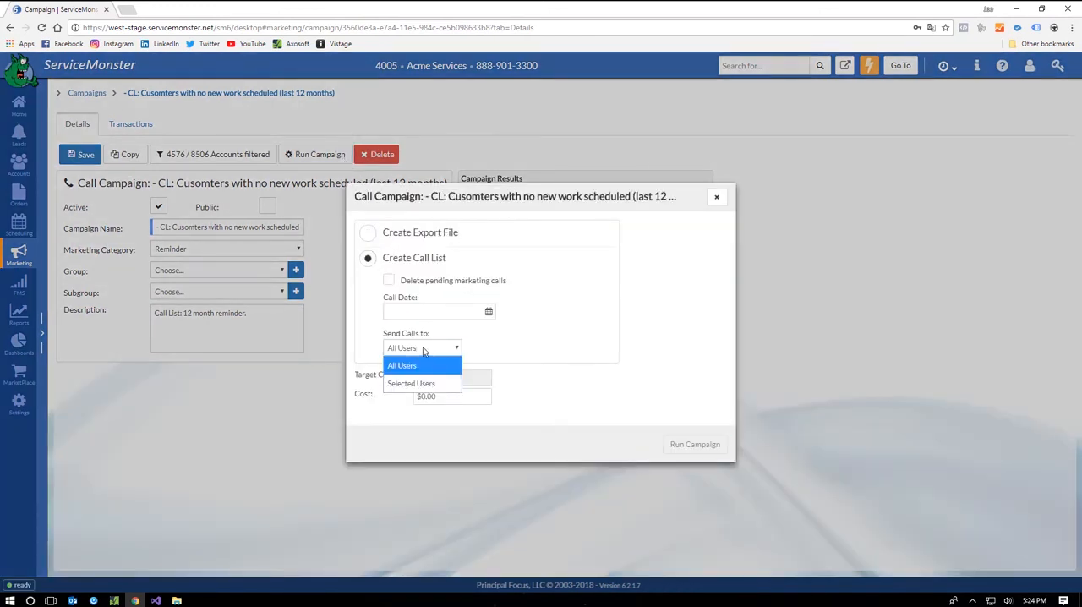
left_click(425, 349)
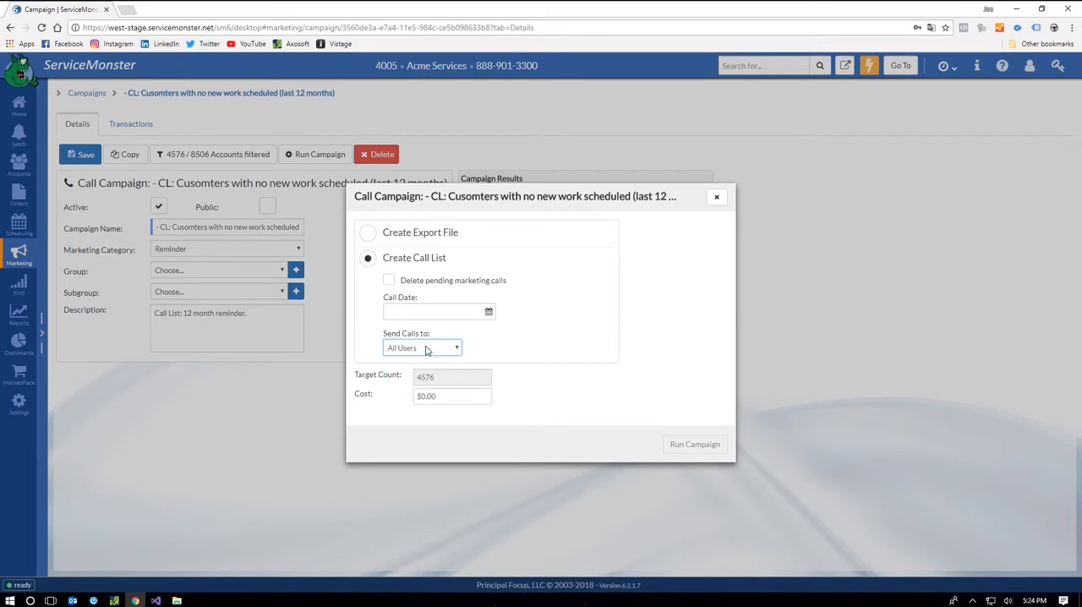
left_click(716, 196)
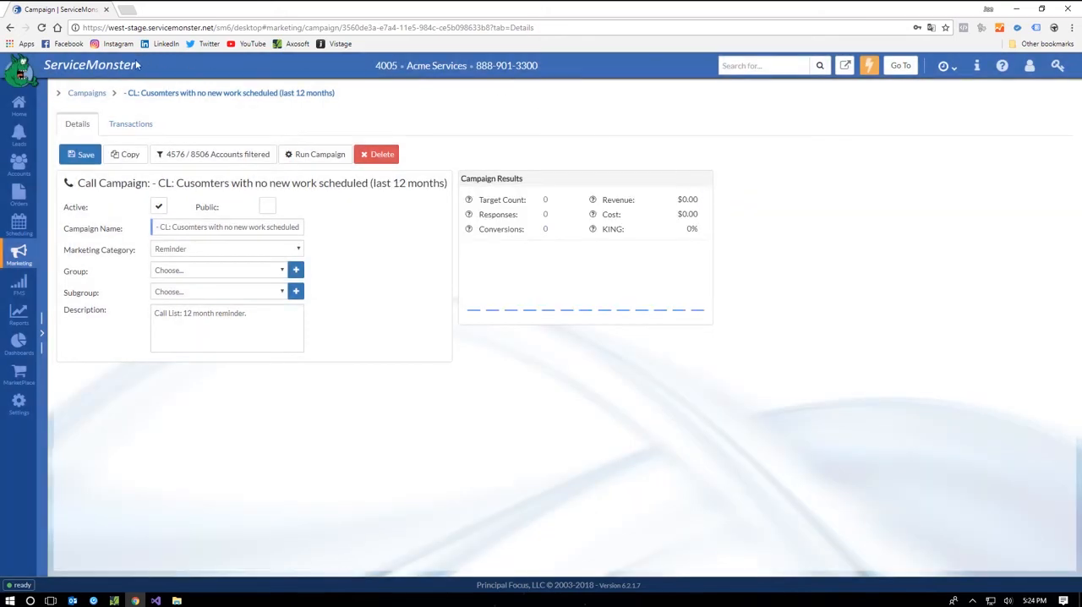
Step: Open the Prospect Drip drip campaign, examine its All Active Prospects account conditions, and close them without changes
left_click(88, 94)
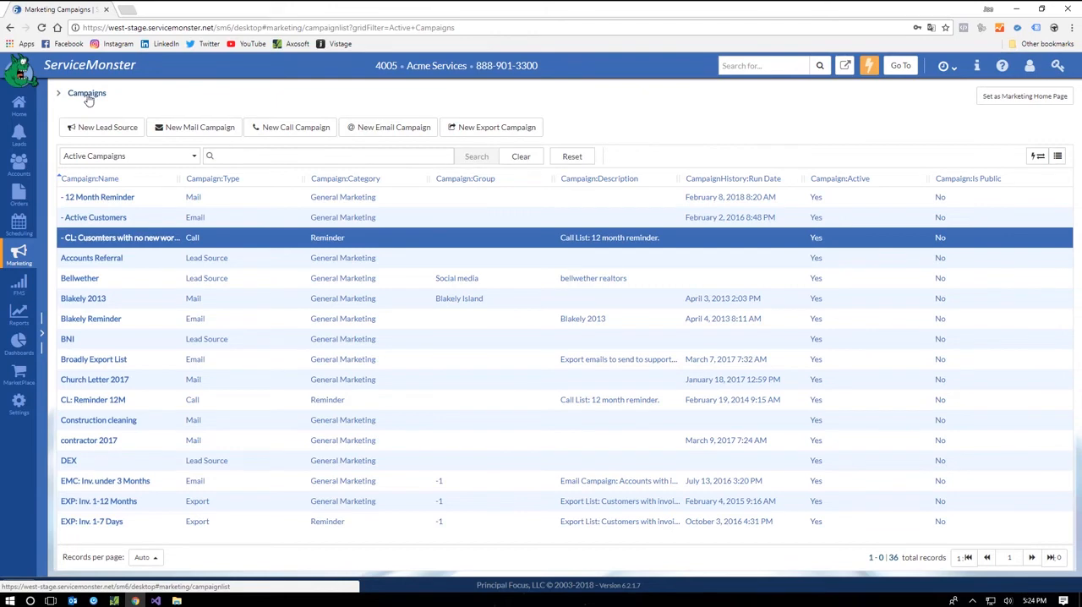
left_click(18, 256)
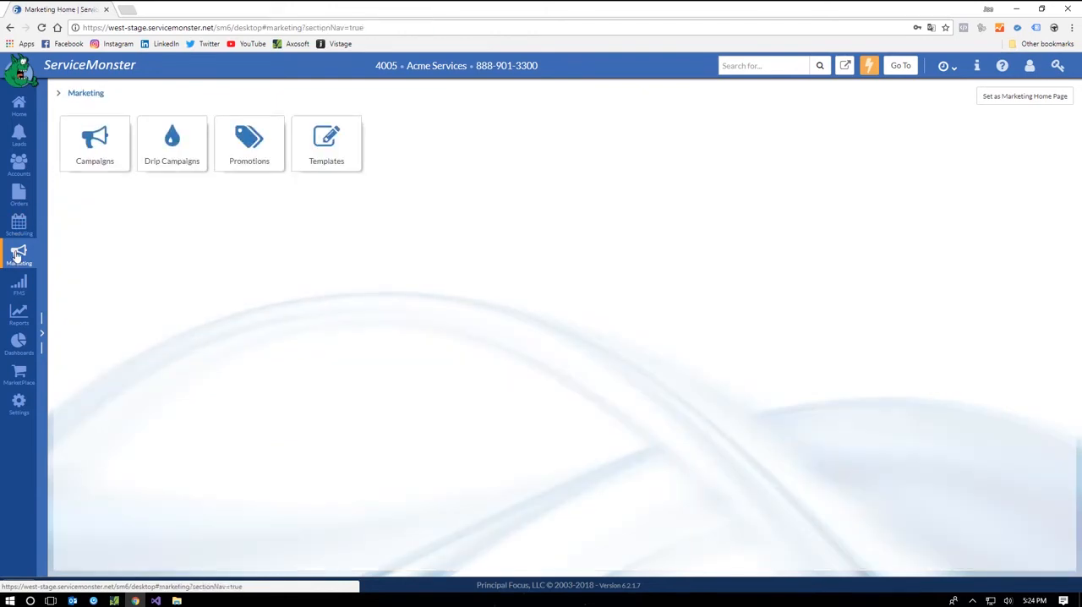
left_click(180, 150)
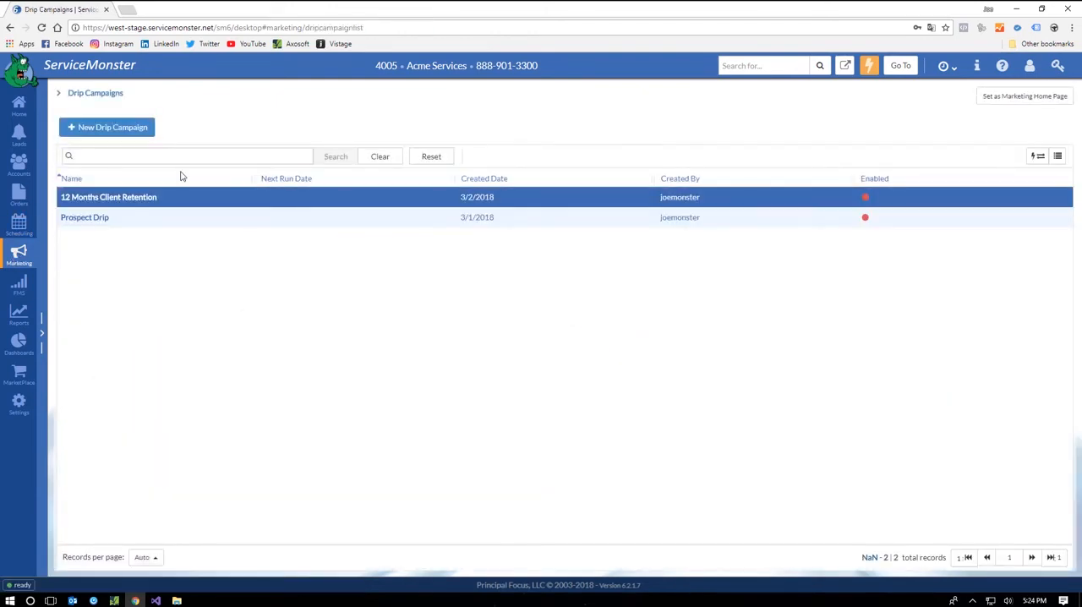
left_click(86, 222)
left_click(86, 219)
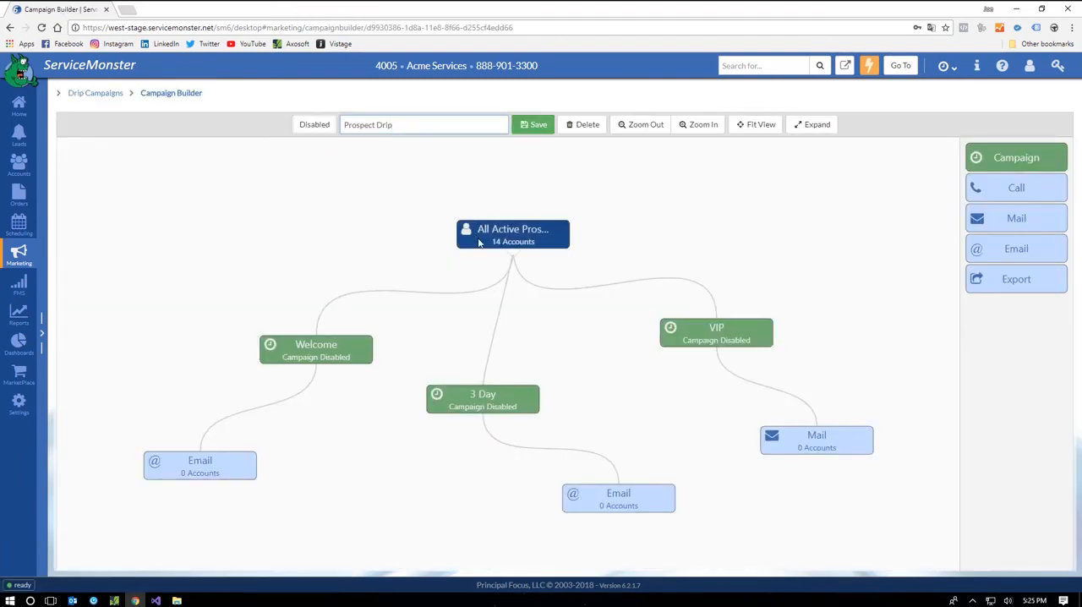
left_click(492, 269)
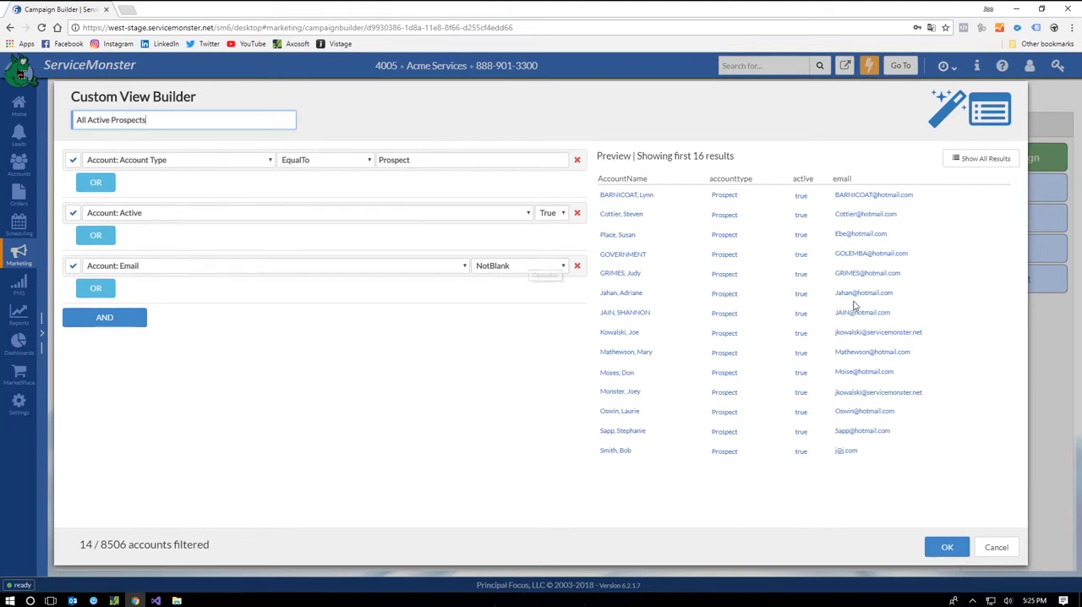
left_click(998, 547)
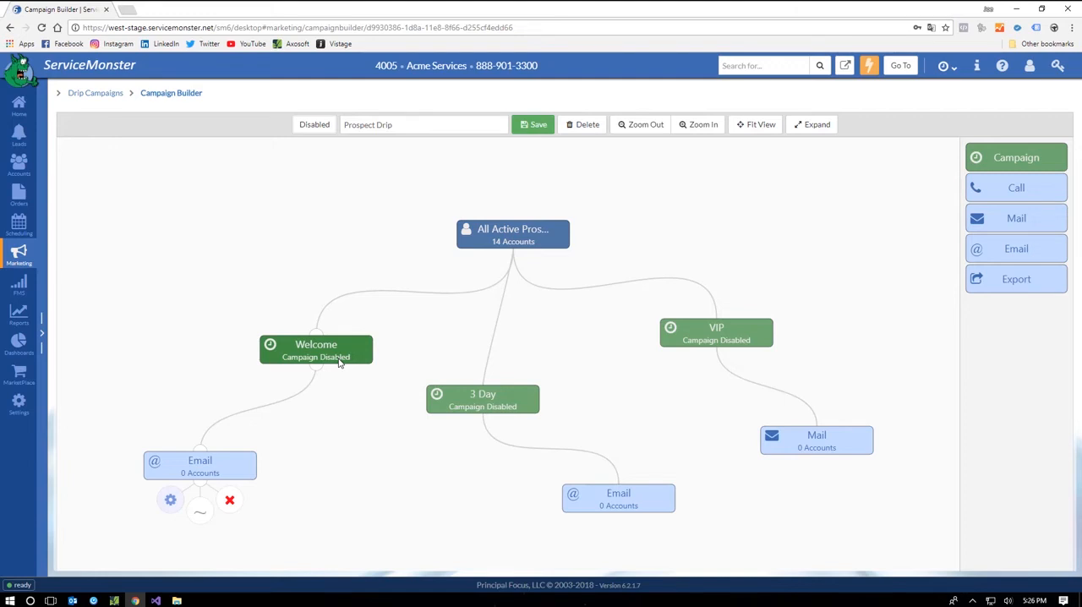
Step: Examine the recurrence and the acquisition date condition of the Welcome campaign in the drip, and close it without changes
left_click(339, 361)
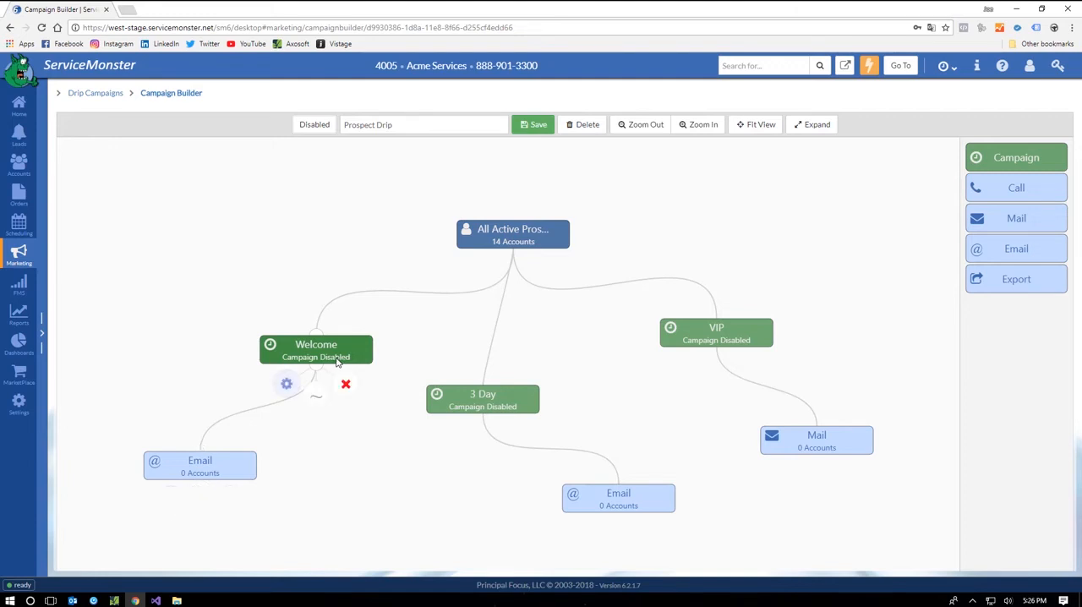
left_click(288, 383)
left_click(321, 252)
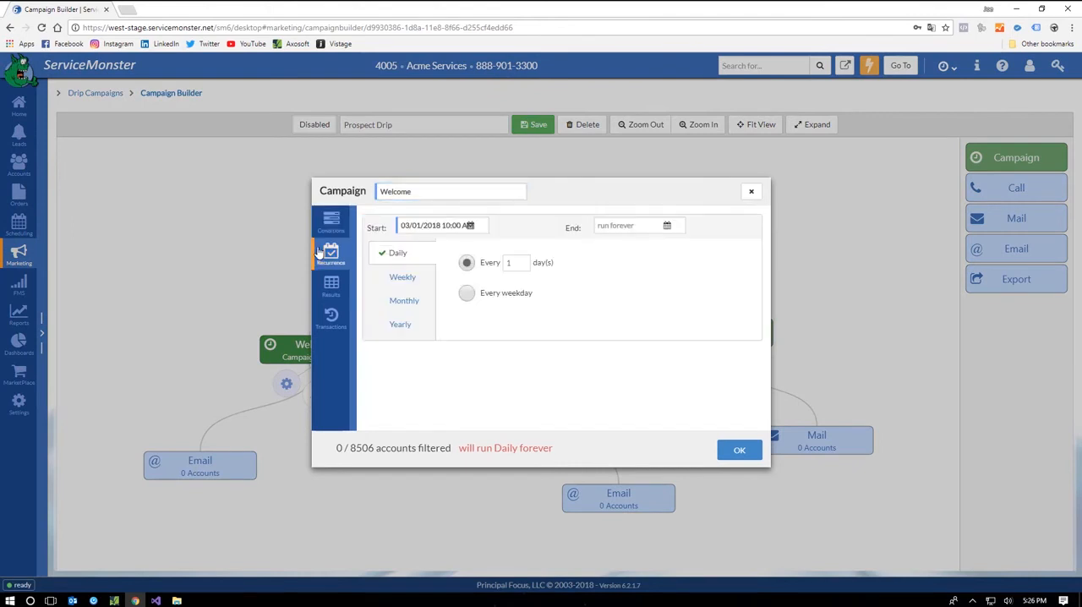
left_click(388, 254)
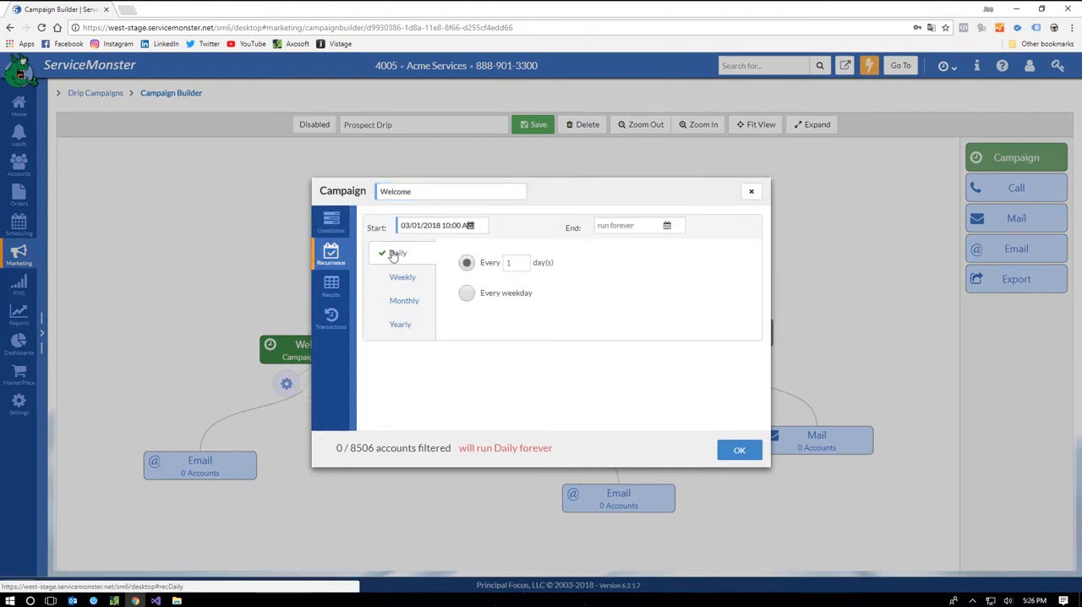
left_click(332, 222)
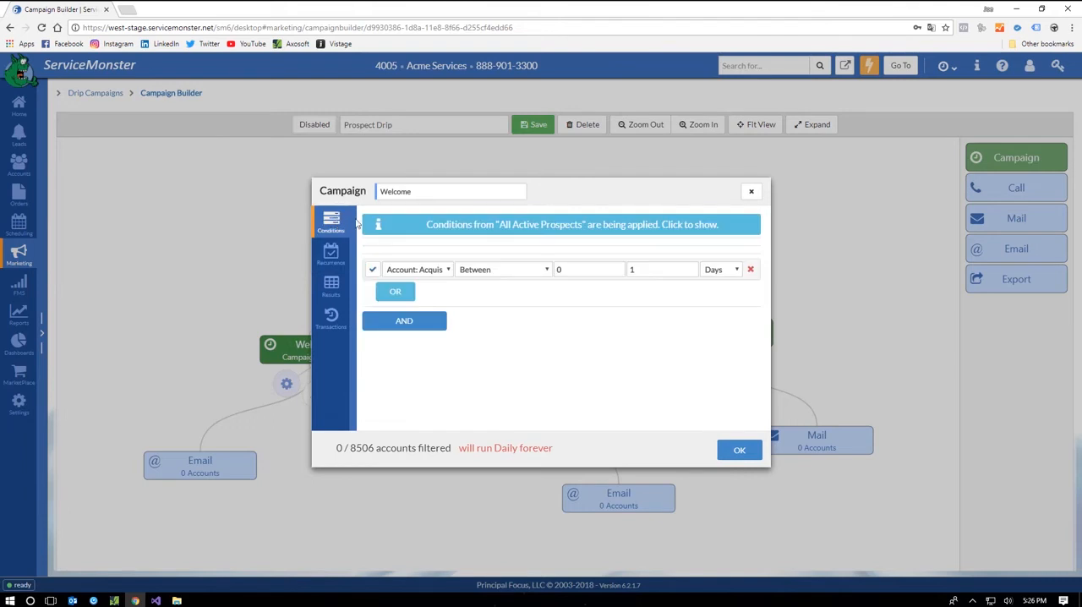
left_click(415, 269)
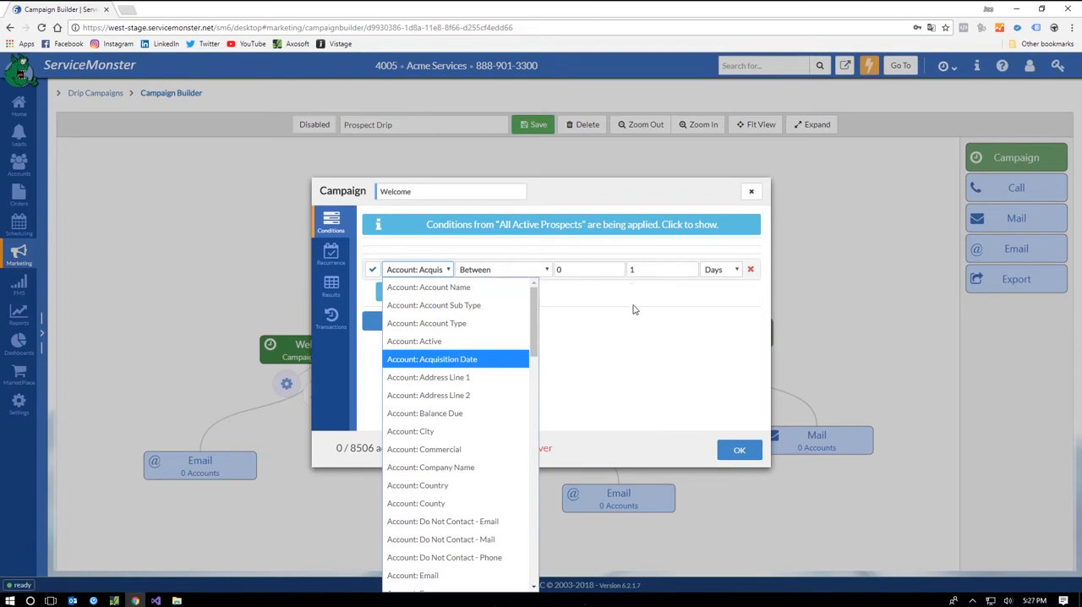
left_click(752, 193)
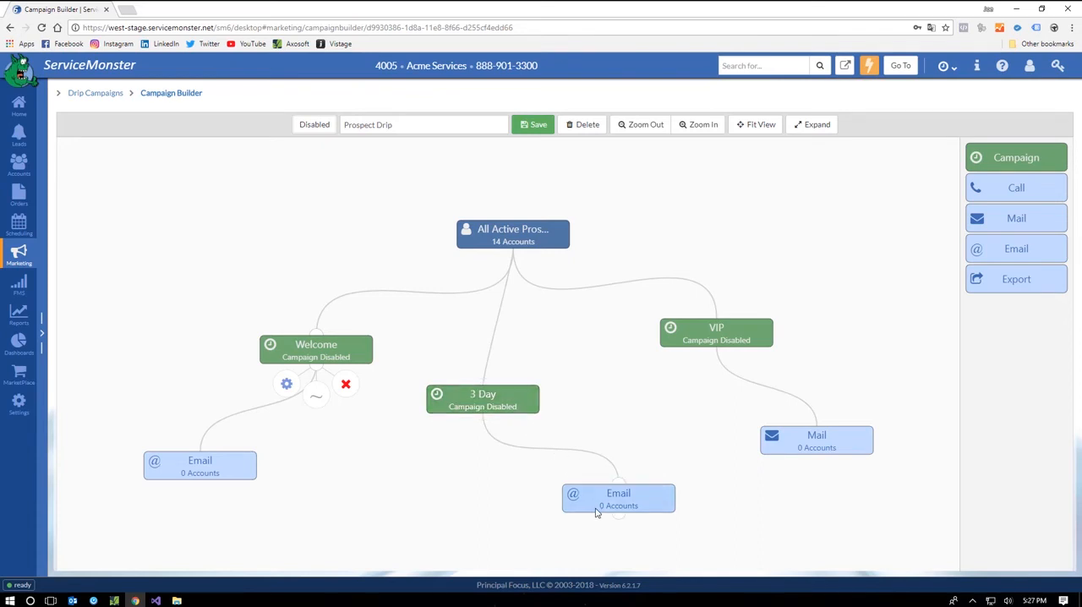
Step: Examine the conditions of the VIP campaign in the Prospect Drip and close it without changes
left_click(700, 343)
left_click(688, 369)
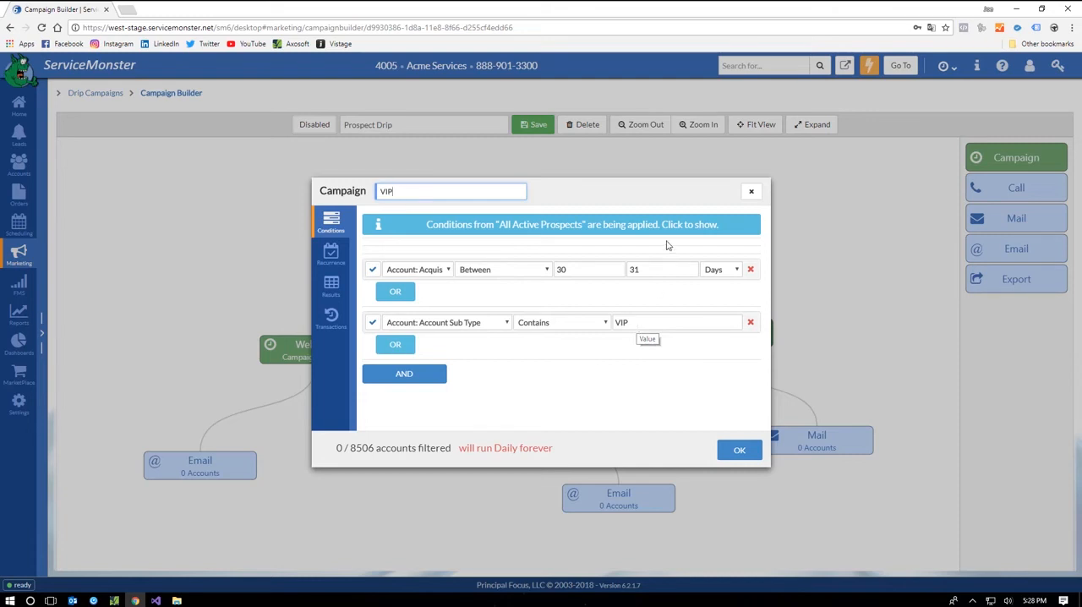
left_click(751, 195)
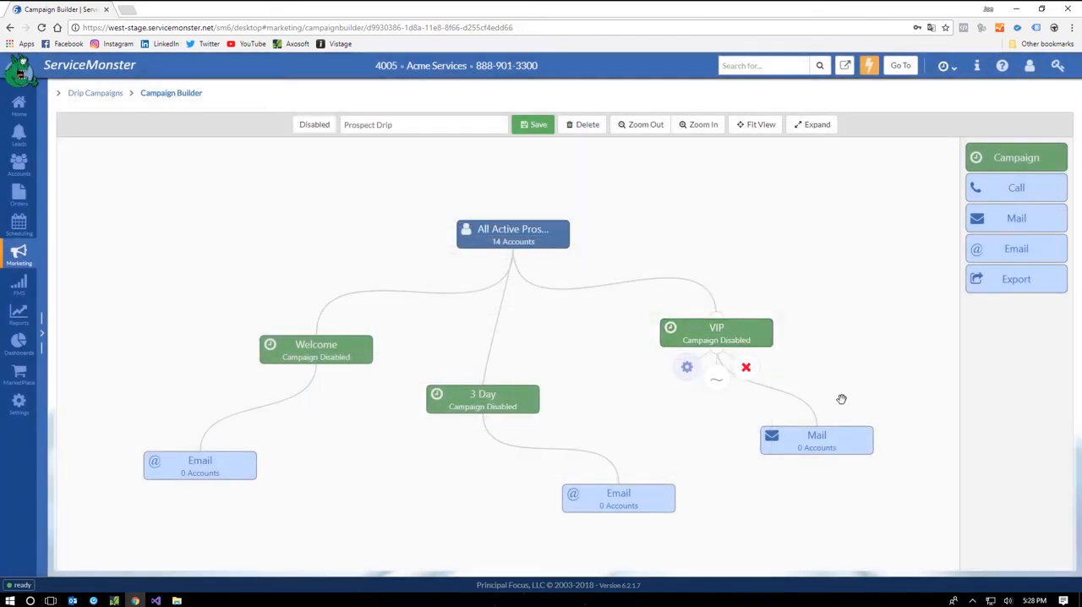
Step: View the layout of the 12 Months Client Retention drip campaign and the FMS KPI overview
left_click(98, 93)
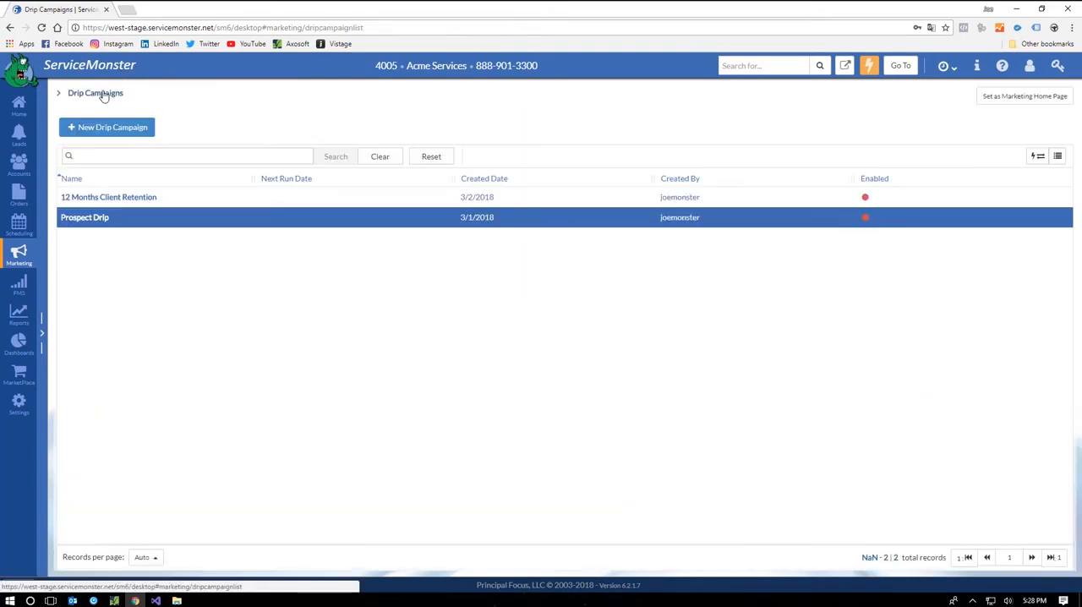
left_click(133, 200)
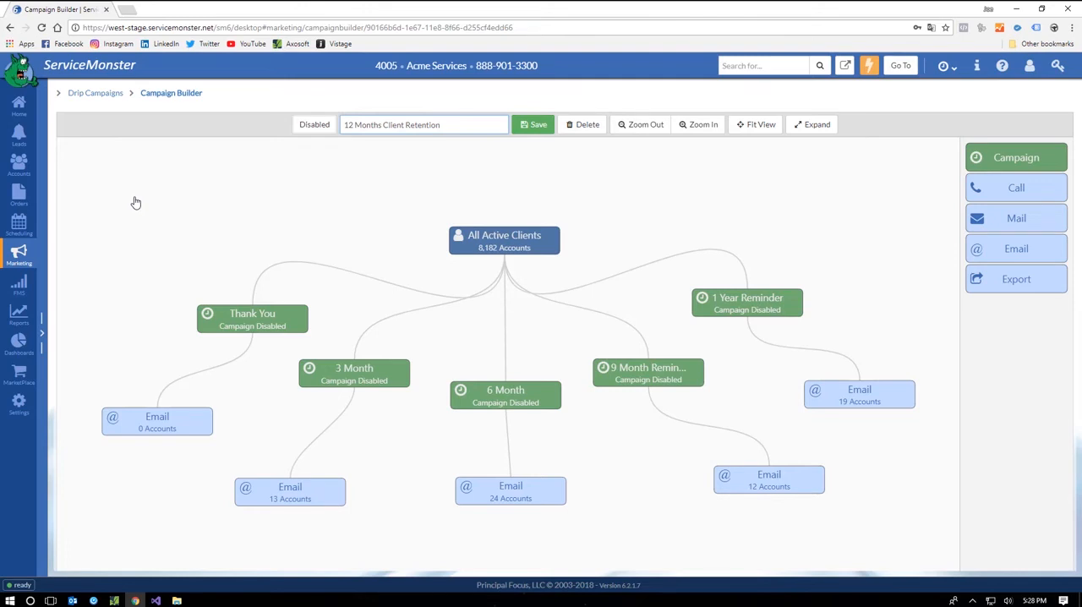
left_click(18, 285)
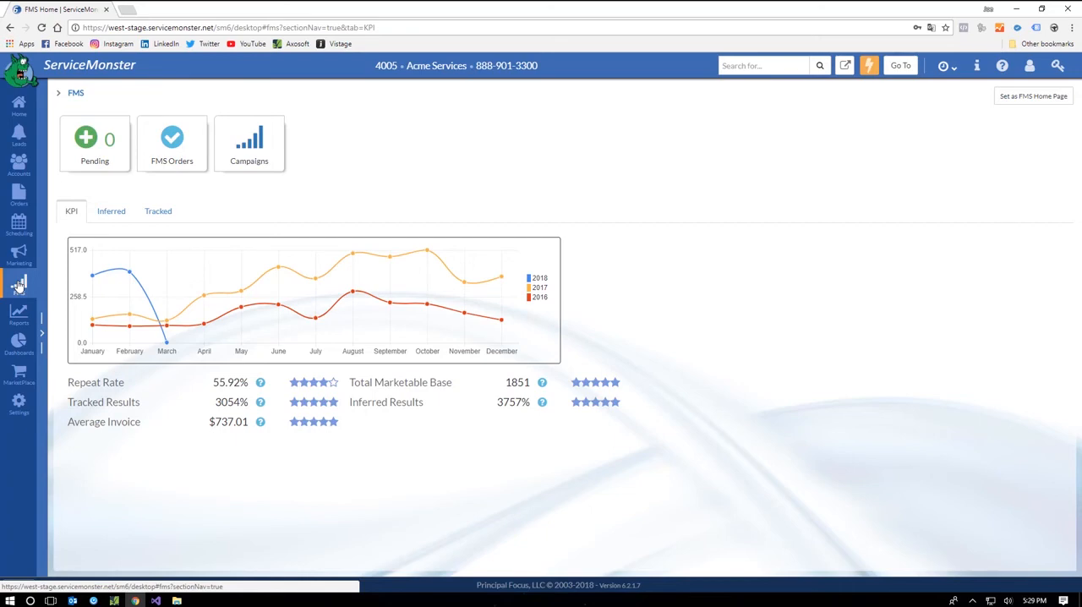
Step: View the Accounts Past Due report filtered to 1-15 days past due, check its export options, and return to the report list
left_click(18, 315)
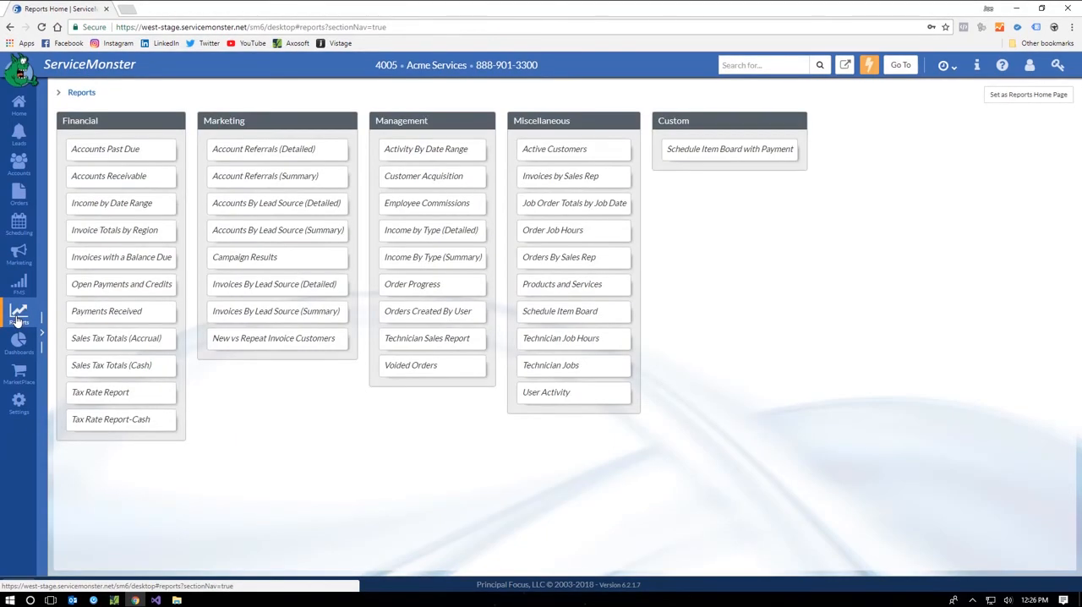
left_click(109, 153)
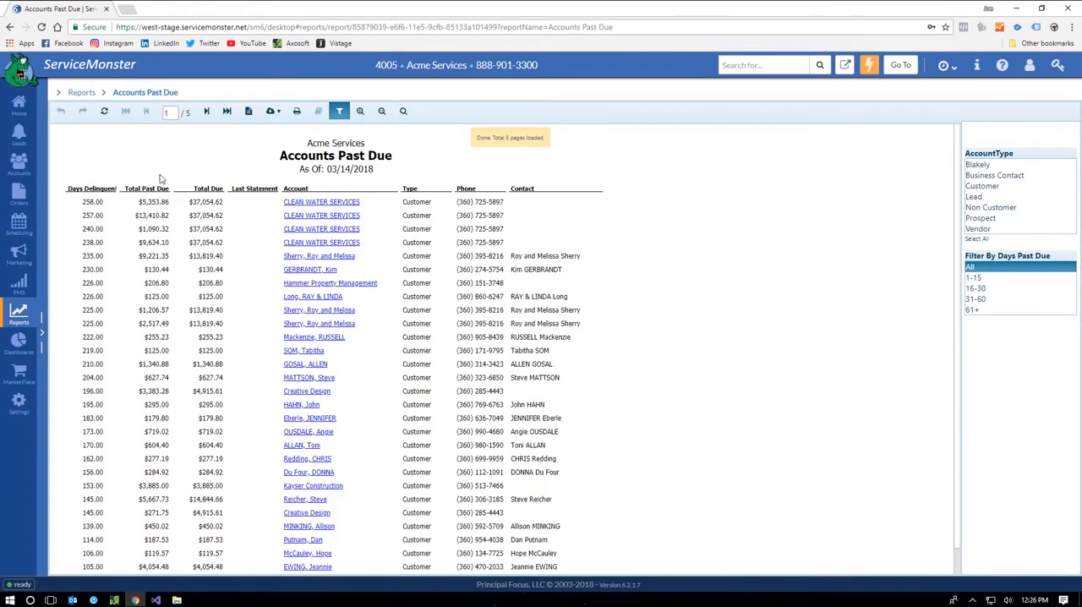
left_click(974, 277)
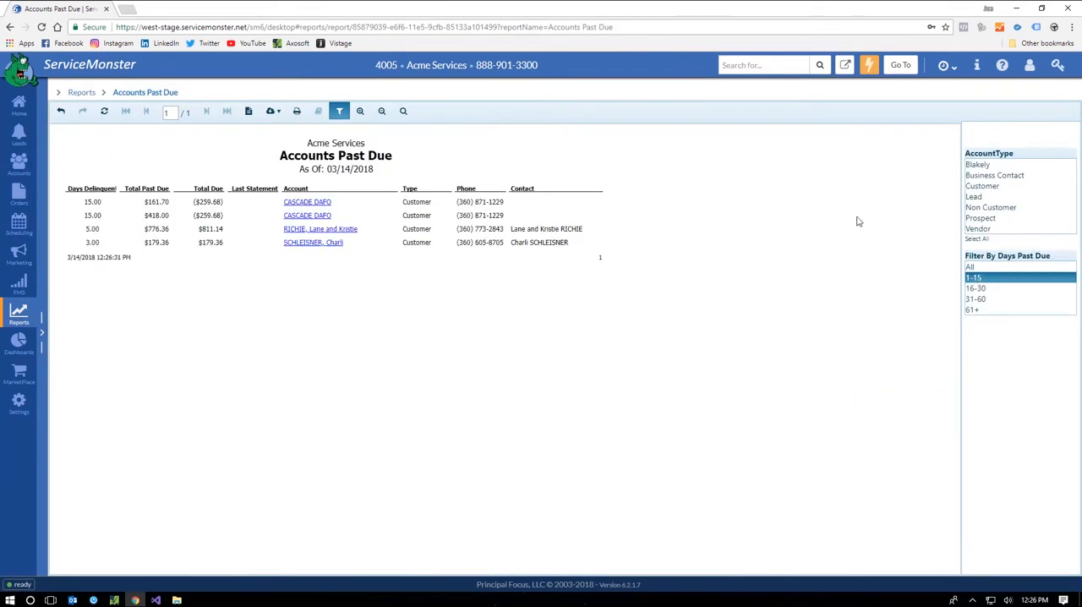
left_click(273, 113)
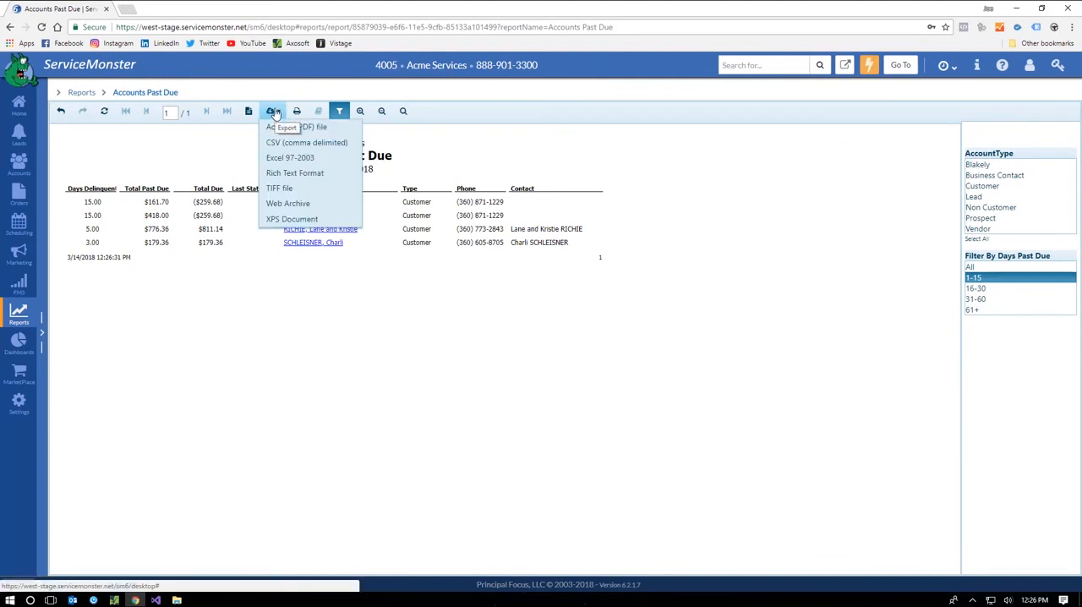
left_click(82, 93)
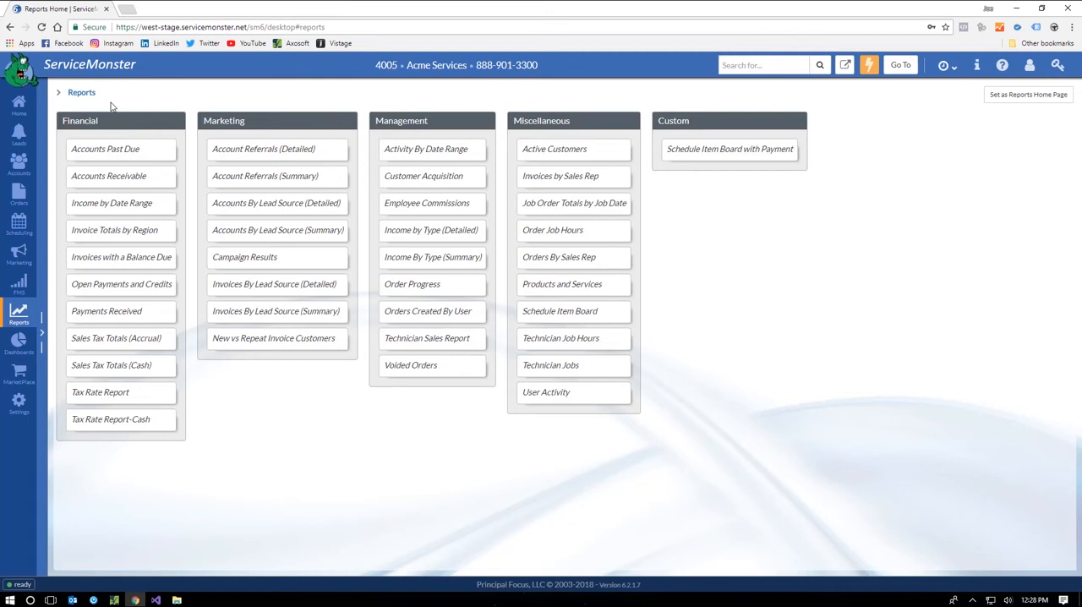
left_click(18, 320)
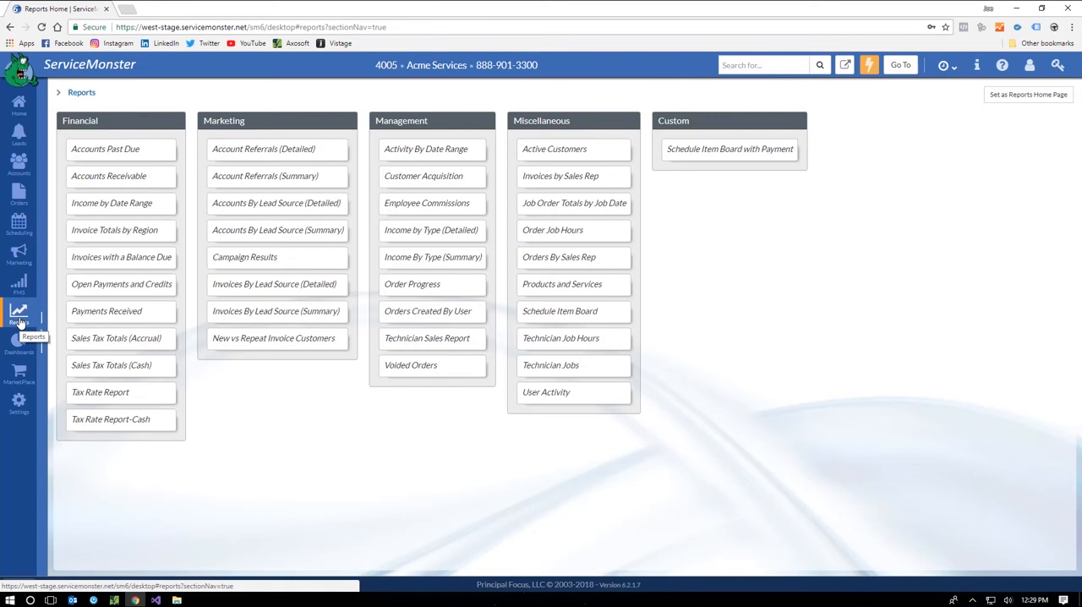
Step: Start a new custom view filter in the account list, add a condition, and name the view PETS
left_click(19, 162)
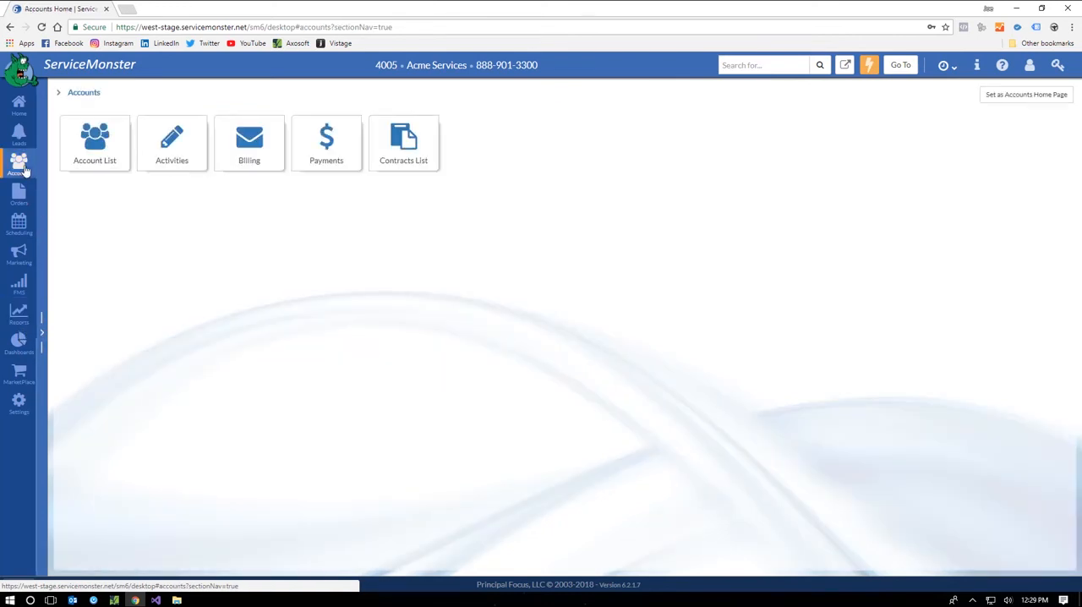
left_click(108, 159)
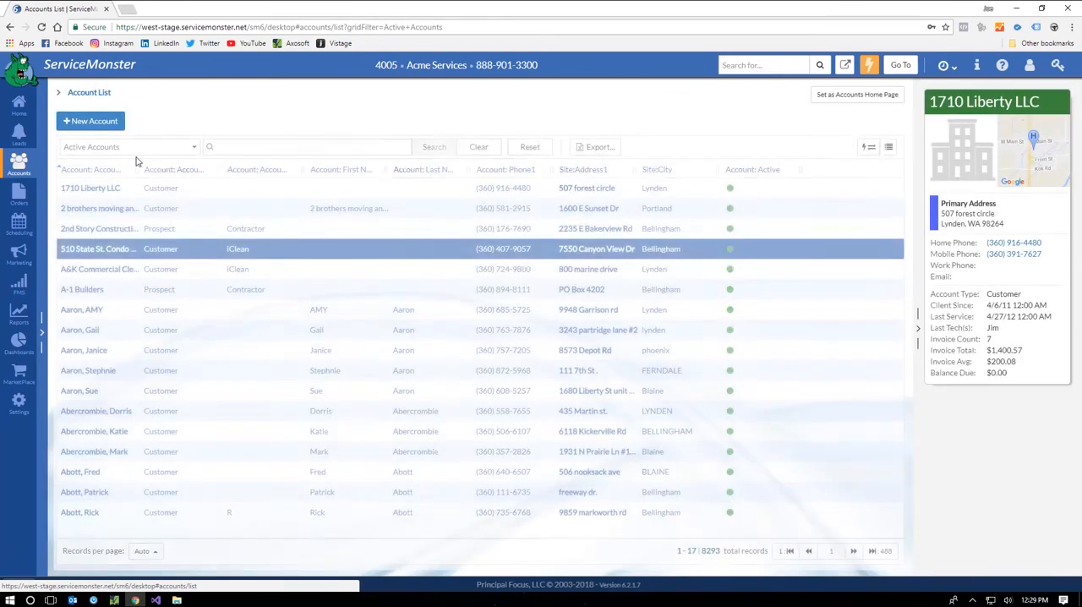
left_click(135, 148)
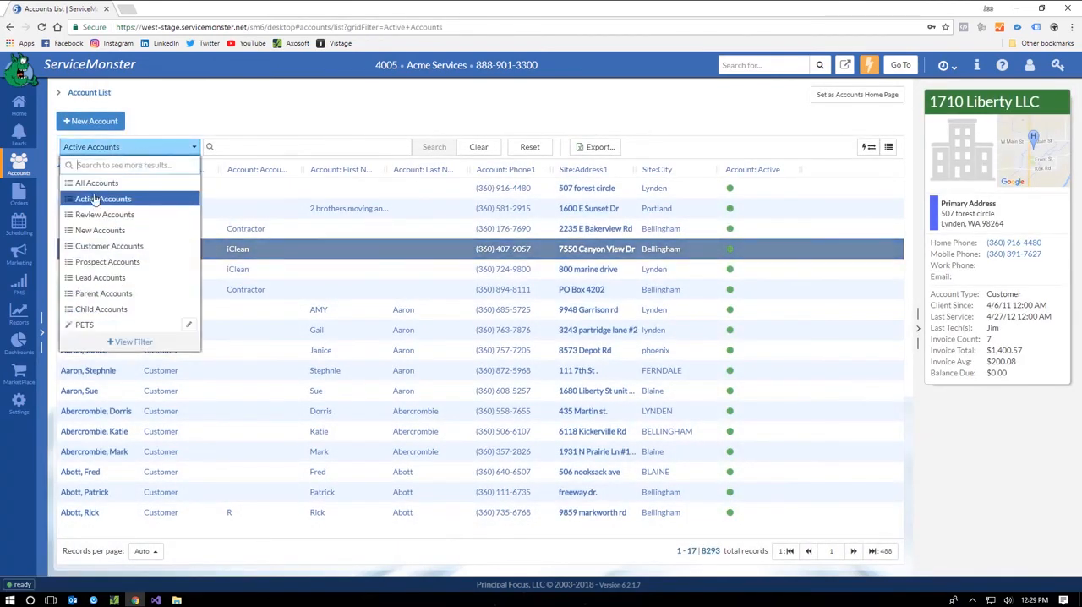
left_click(131, 342)
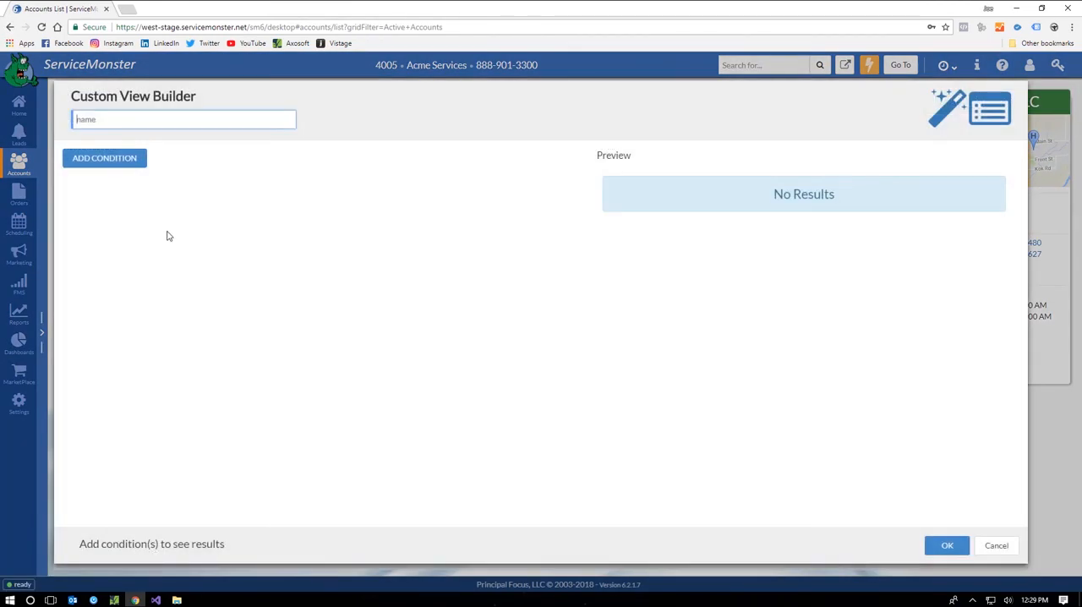
left_click(126, 161)
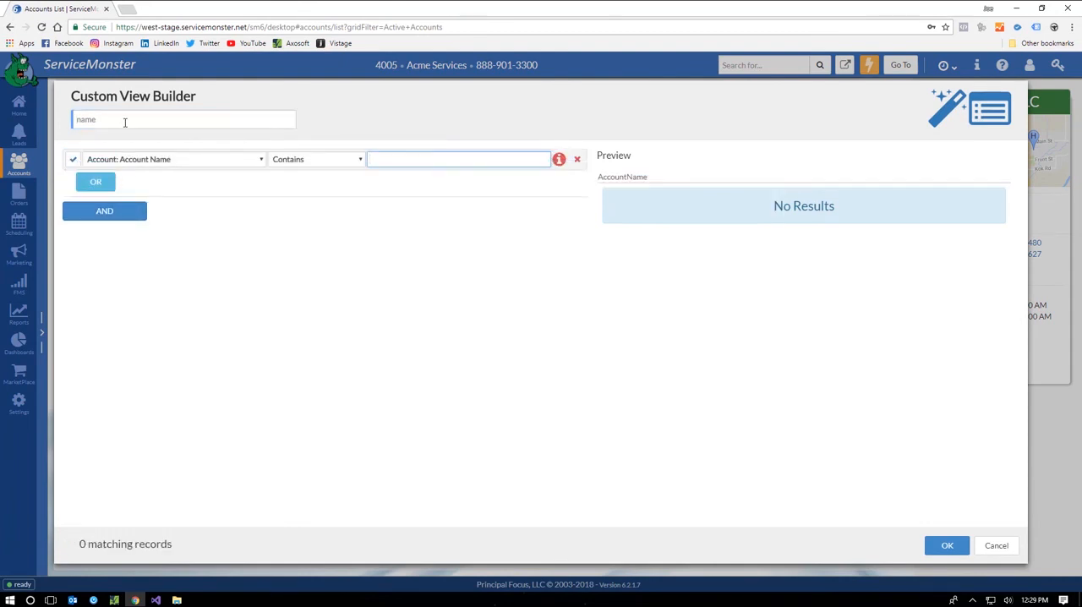
left_click(125, 122)
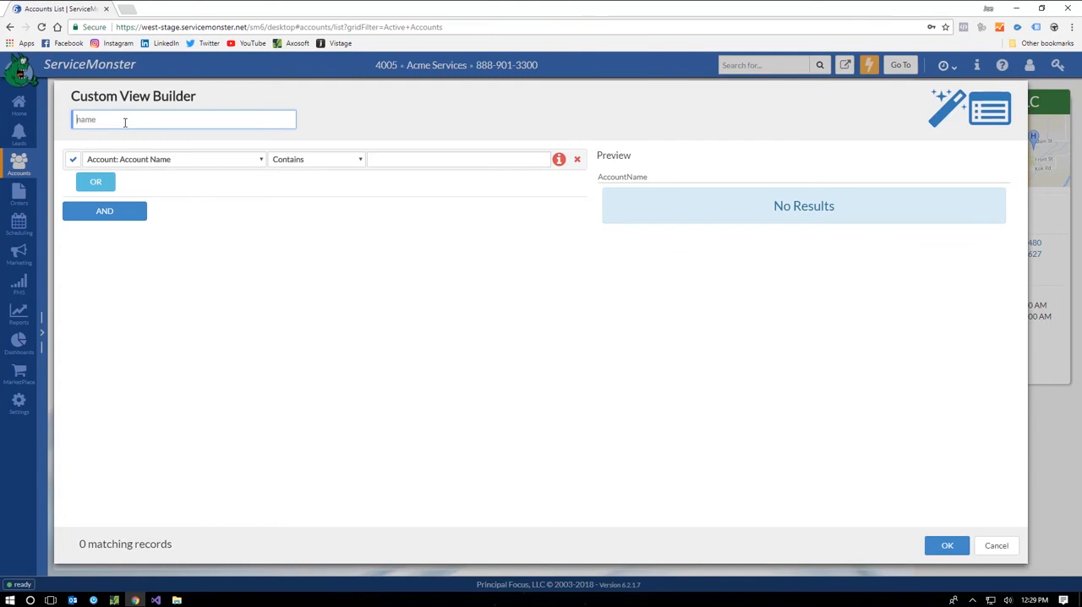
type("PETS")
Step: Set the PETS view's condition to Profile:Pets EqualTo True and save the view
left_click(154, 162)
scroll(145, 301, "down", 5)
scroll(145, 301, "down", 5)
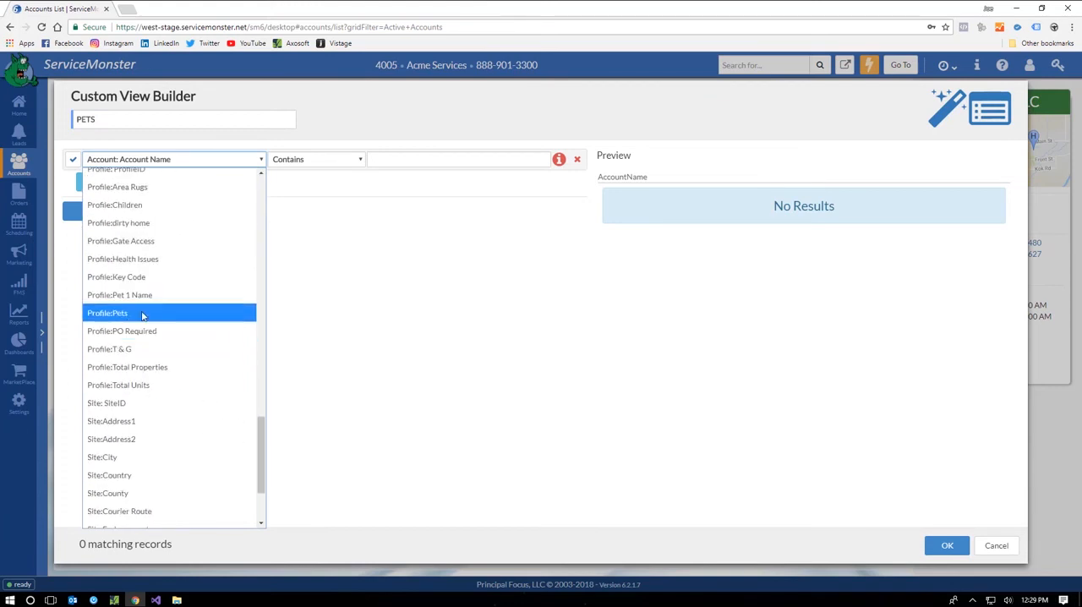
left_click(142, 313)
left_click(338, 161)
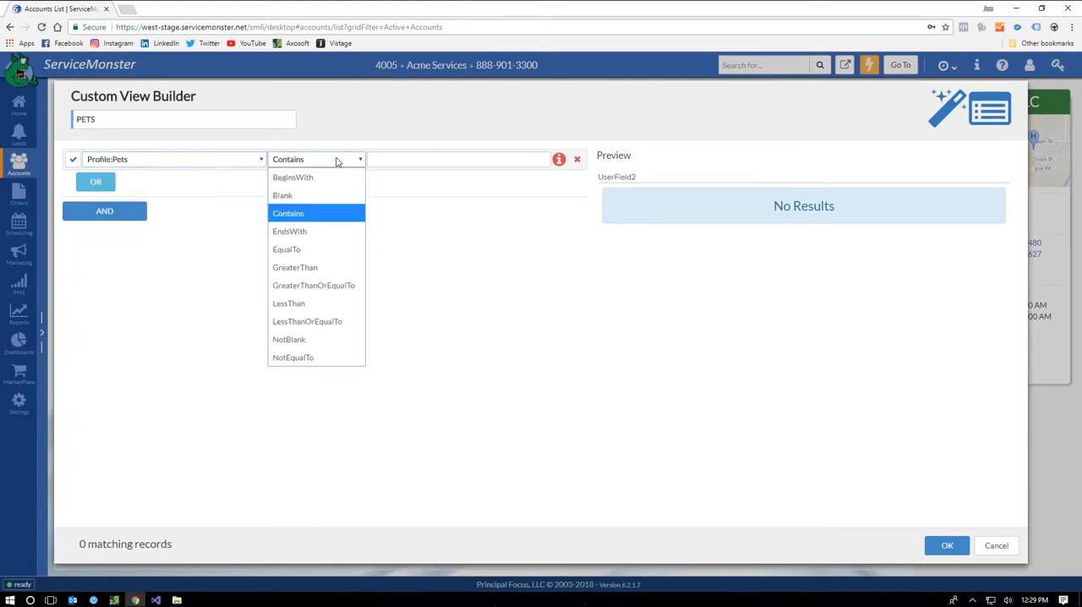
left_click(314, 246)
left_click(395, 159)
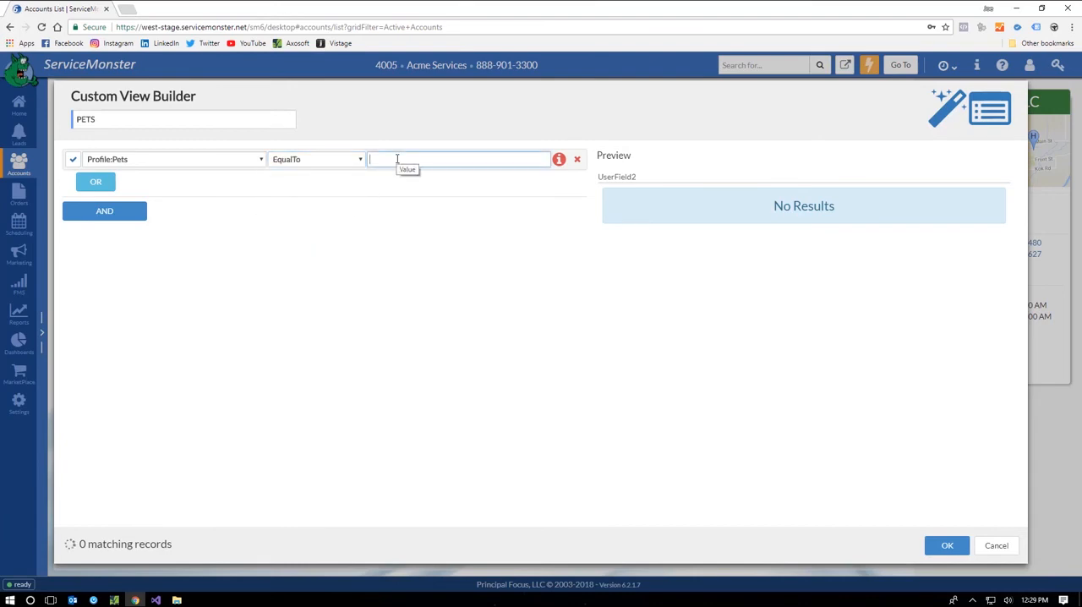
type("True")
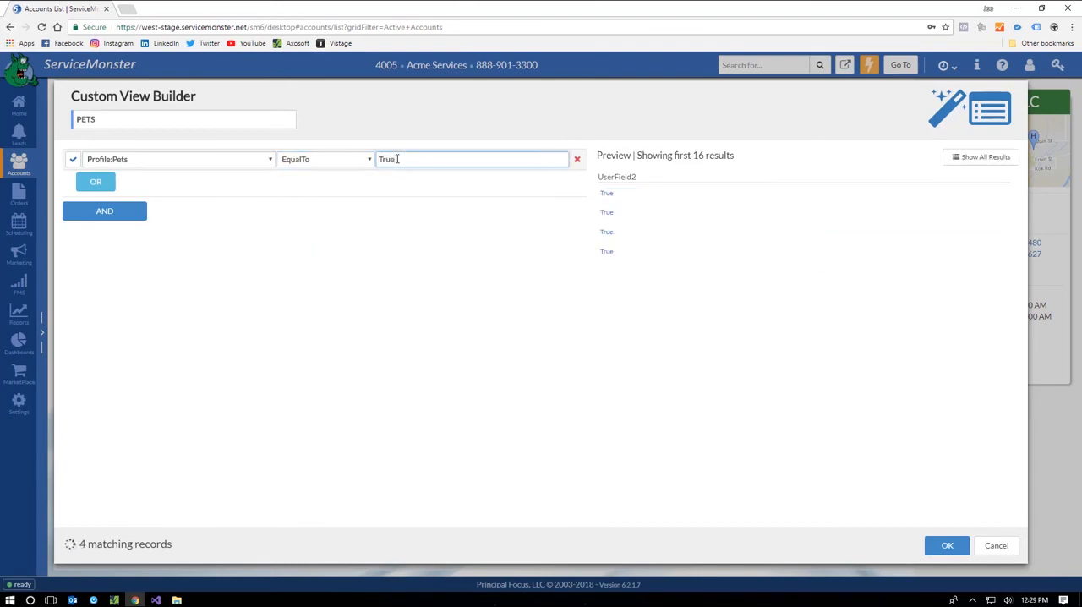
left_click(946, 548)
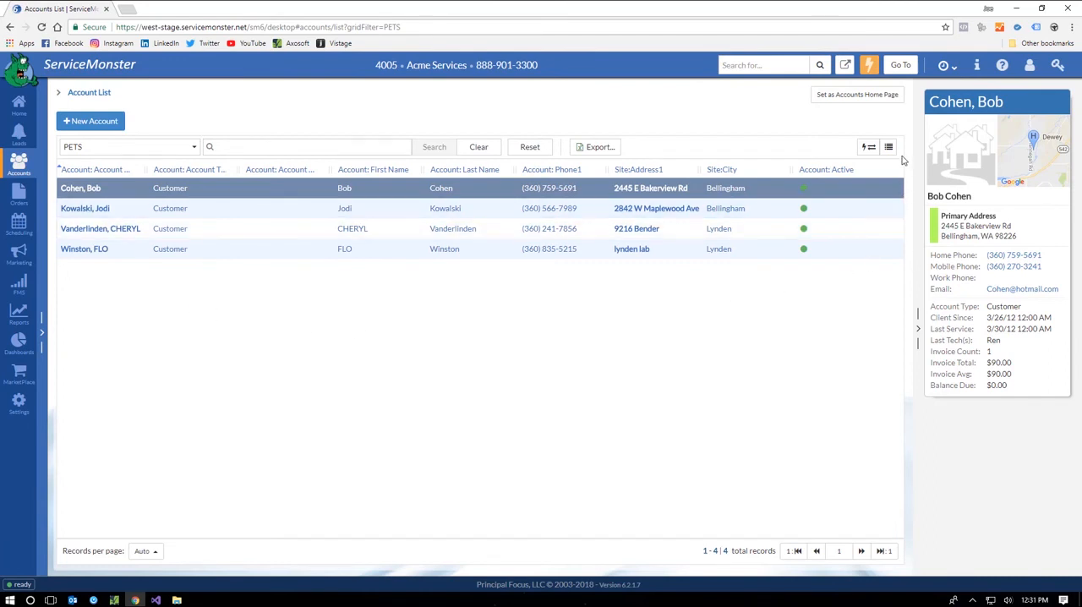
Step: Add the Profile:Pet 1 Name column to the PETS account list
left_click(888, 147)
scroll(786, 270, "down", 10)
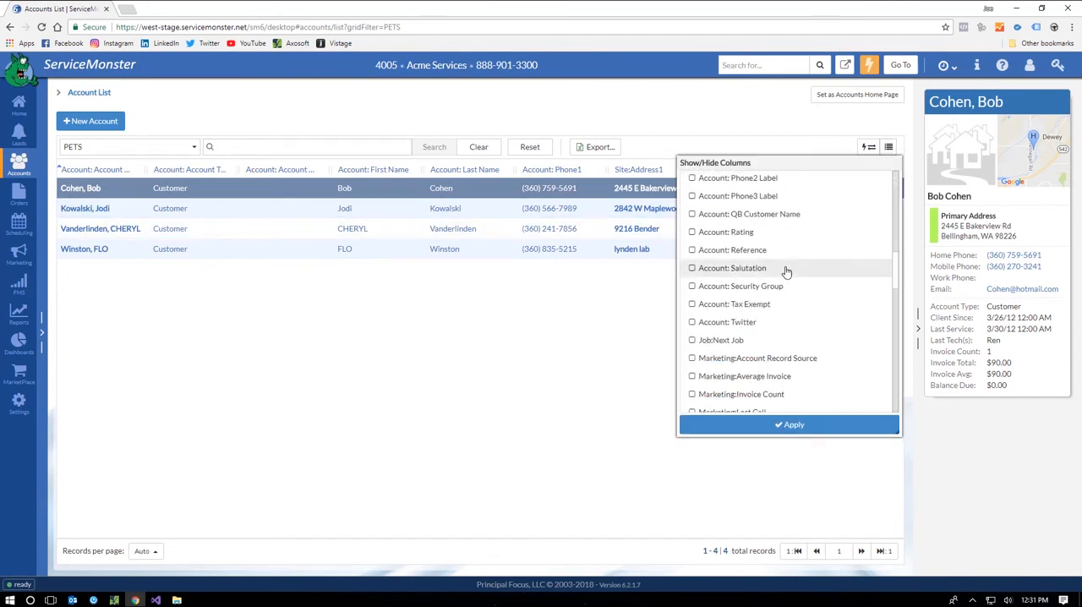
scroll(787, 270, "down", 3)
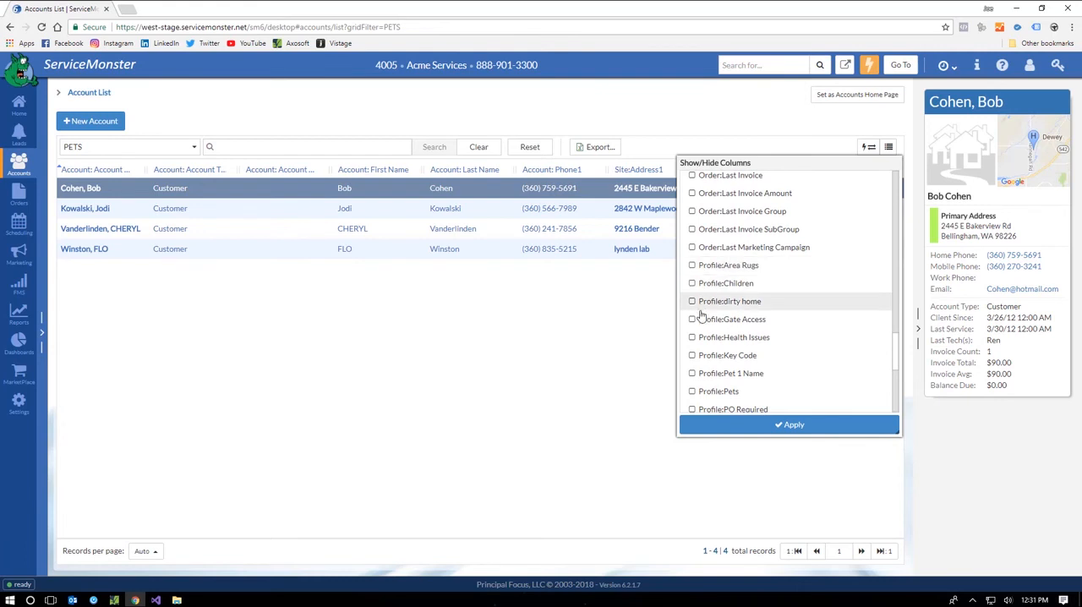
left_click(714, 376)
left_click(771, 426)
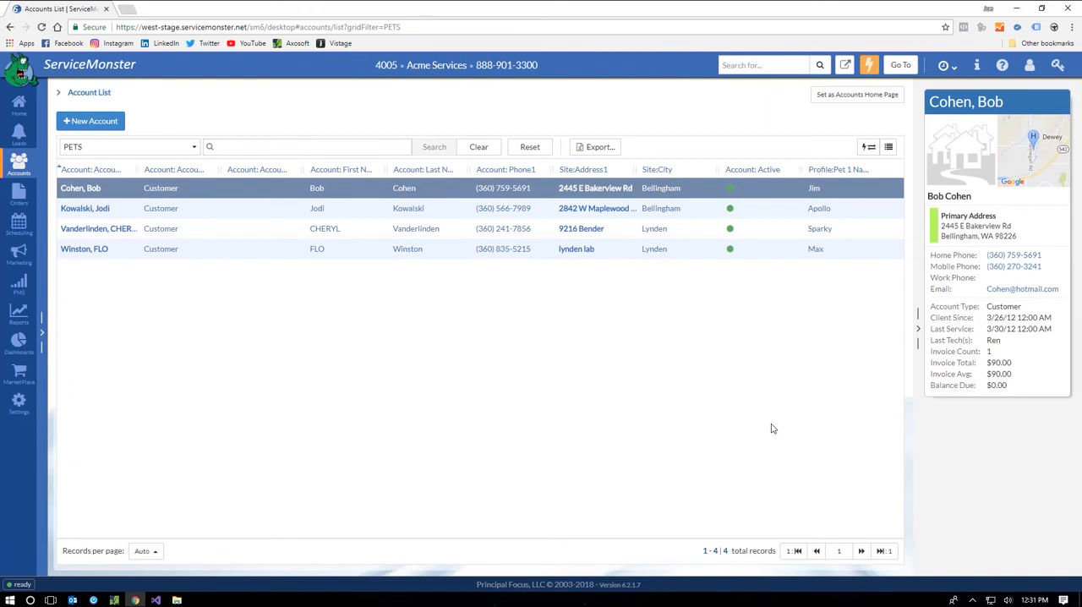
Step: Open the Dashboards section to view the Repeat Rate figures
left_click(19, 341)
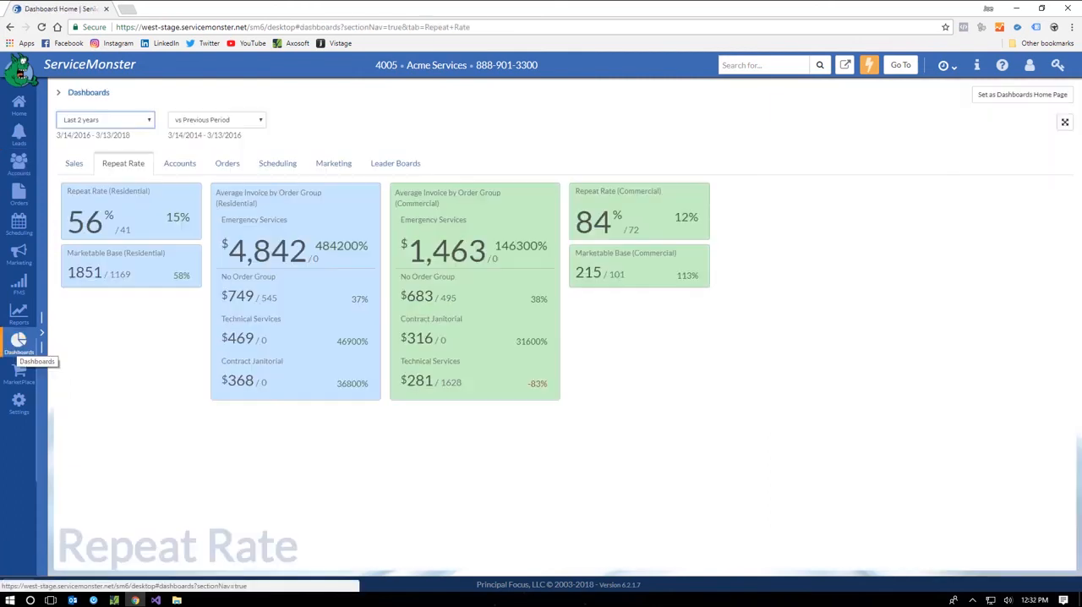
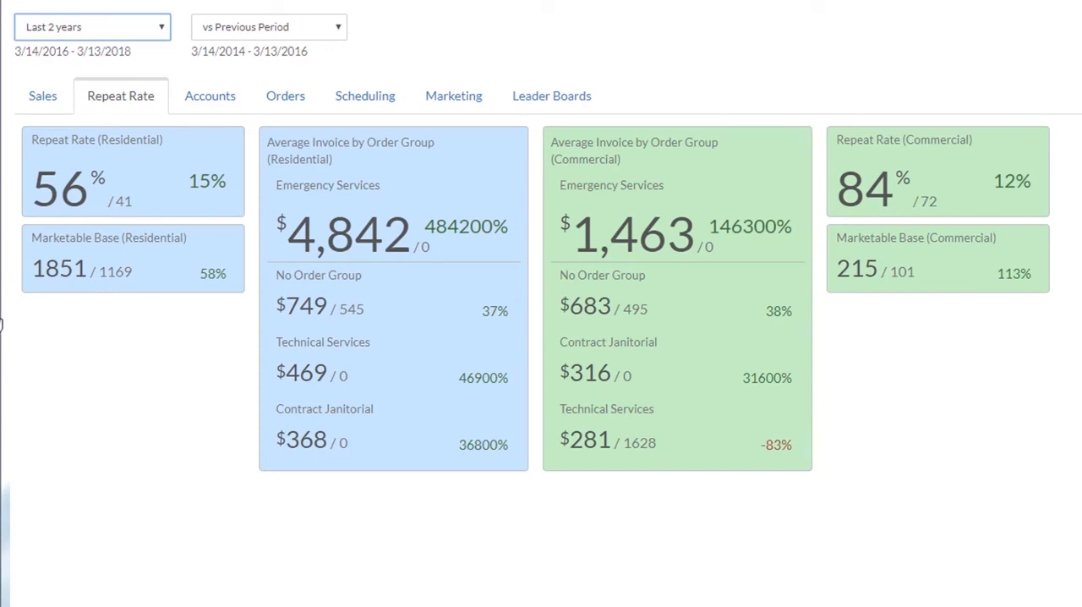
Step: Review the Sales and Marketing dashboards for the last 2 years against the previous period
left_click(42, 97)
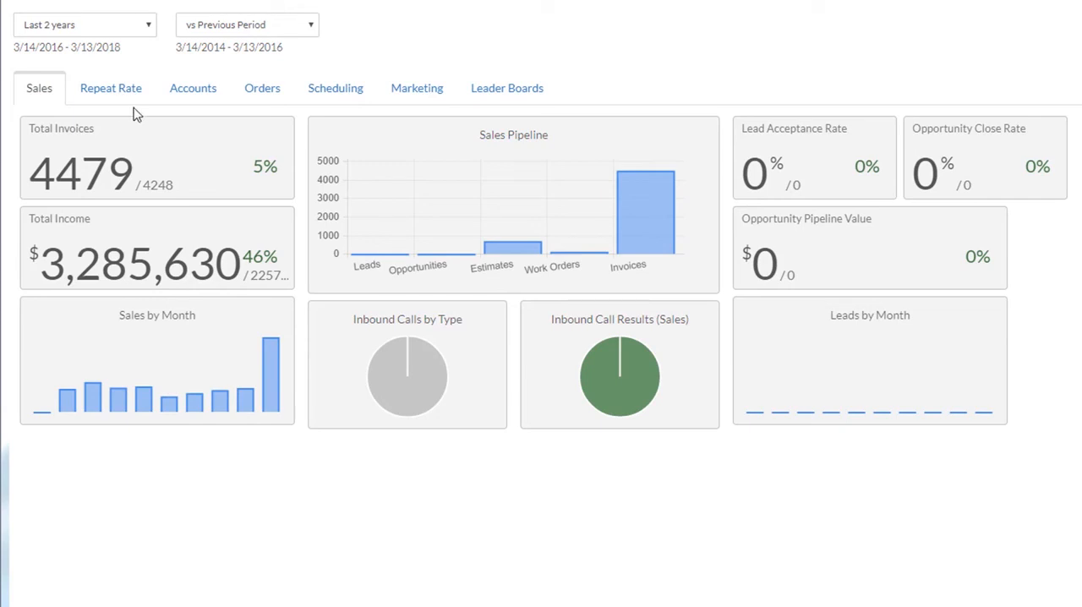
left_click(430, 91)
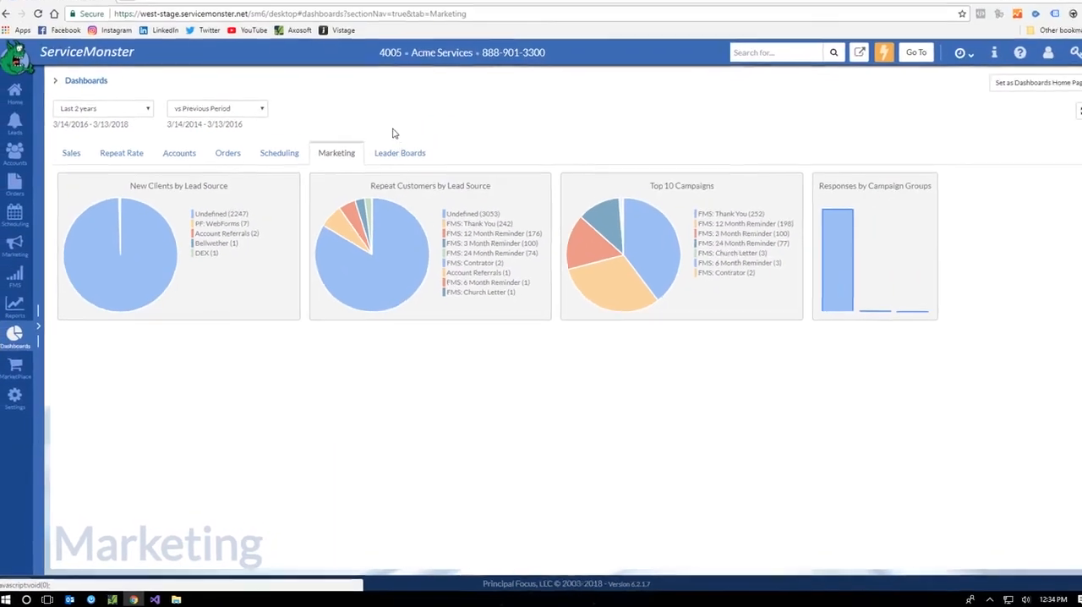
left_click(434, 80)
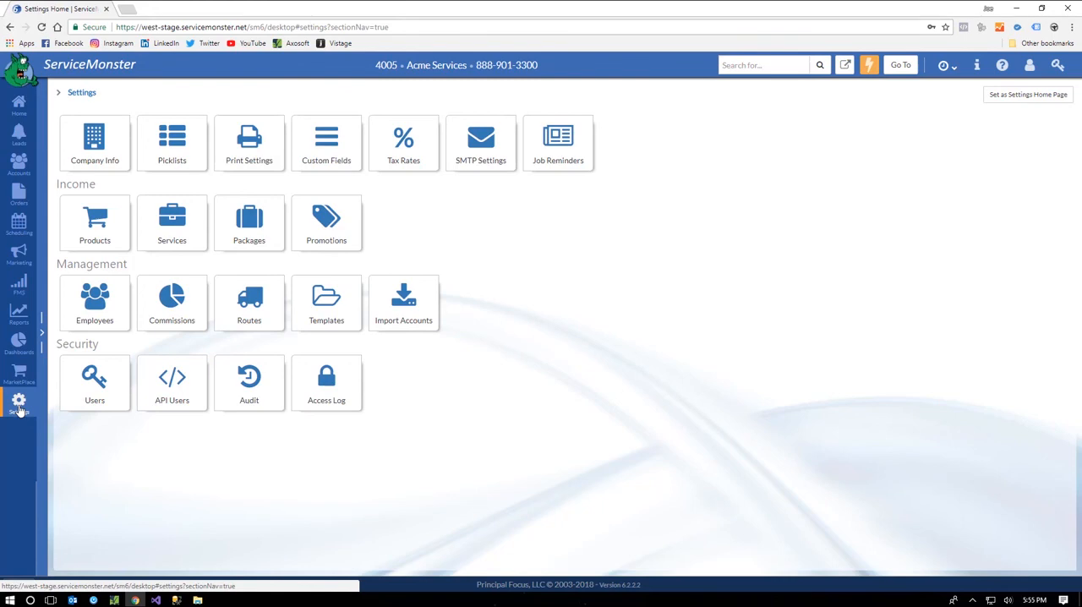
Step: Look through the available picklist categories in the Picklists settings and return to the Settings home
left_click(172, 151)
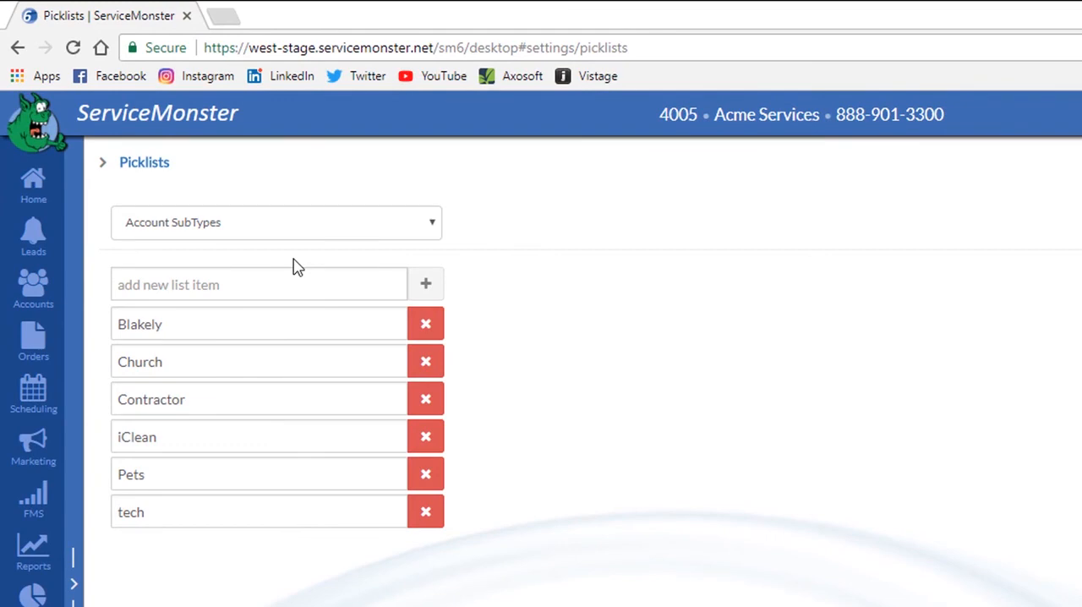
left_click(302, 222)
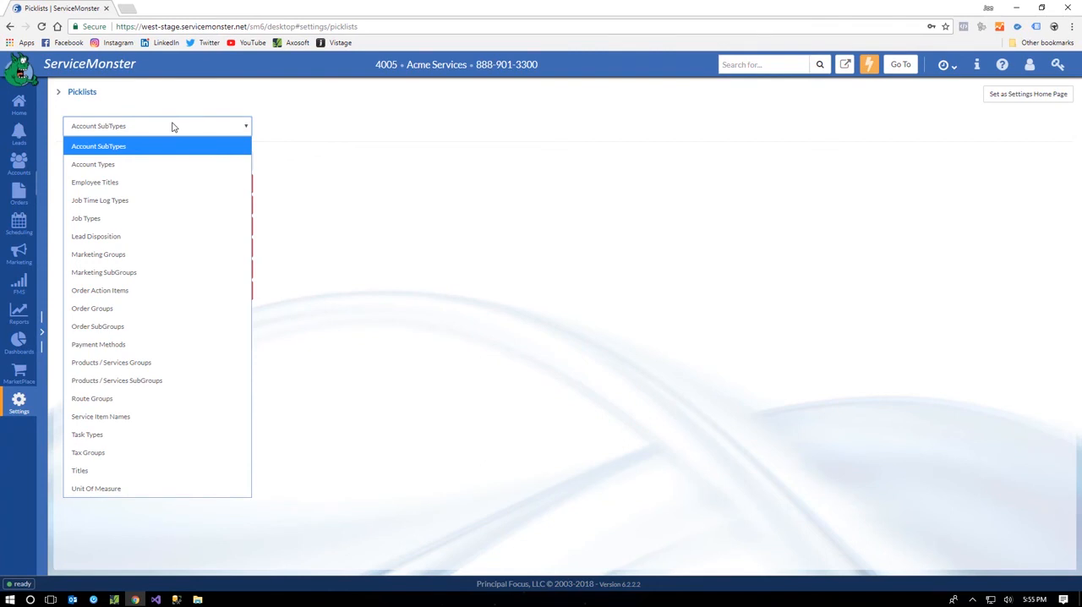
left_click(19, 406)
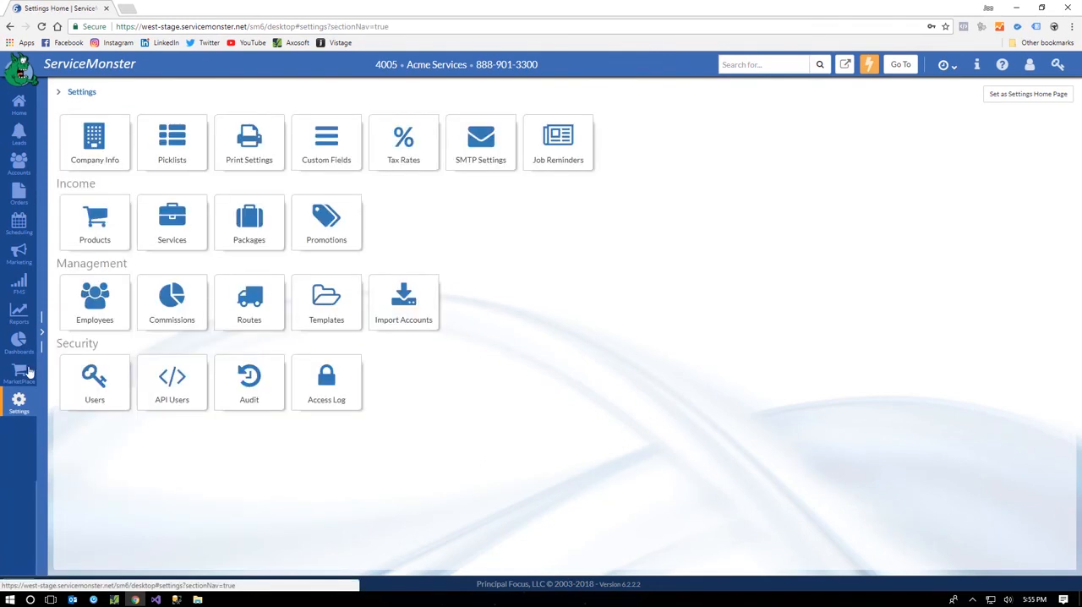
Step: Examine the residential and commercial estimate options of the SM Standard order print option, close it unchanged, and return to the Settings home
left_click(249, 142)
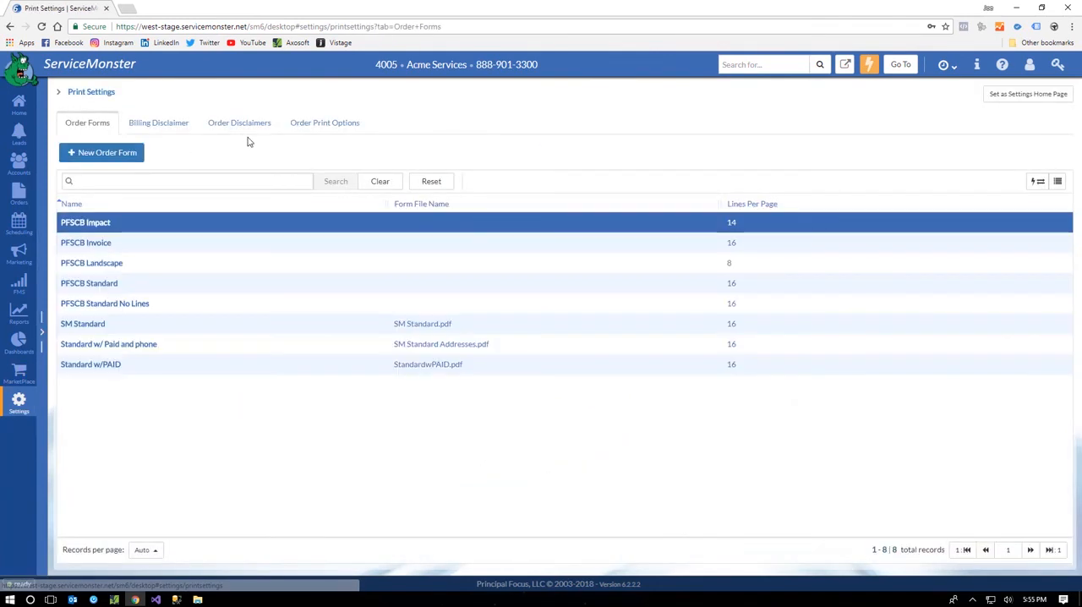
left_click(311, 125)
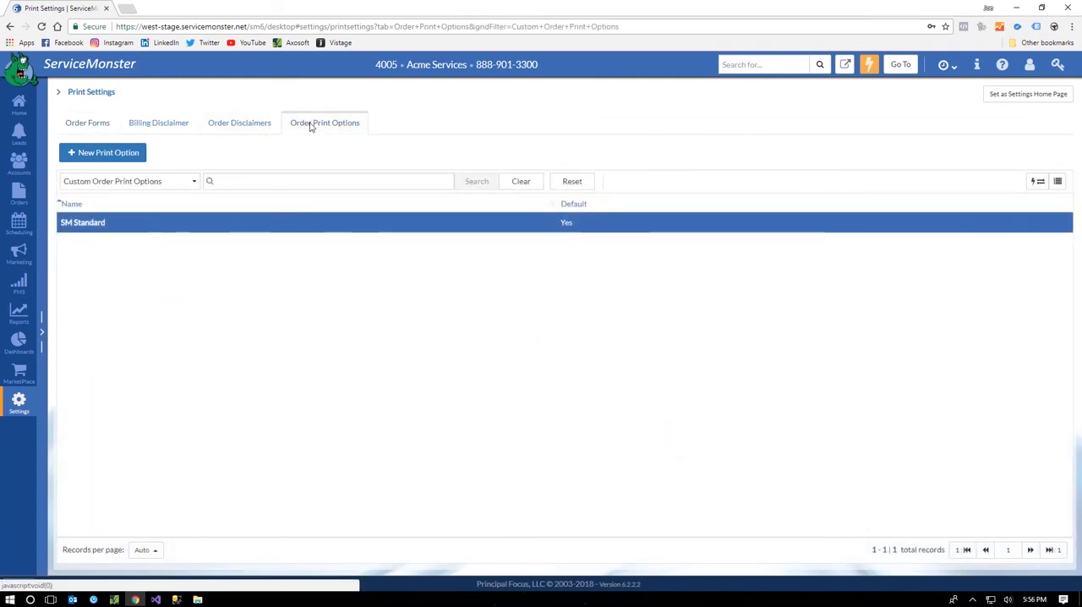
left_click(74, 222)
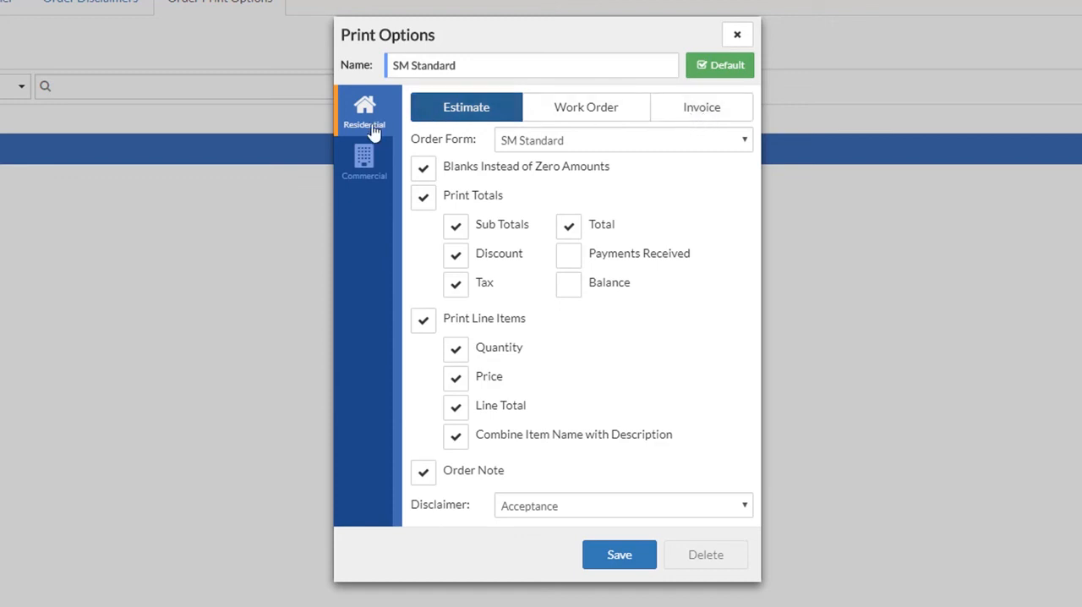
left_click(365, 167)
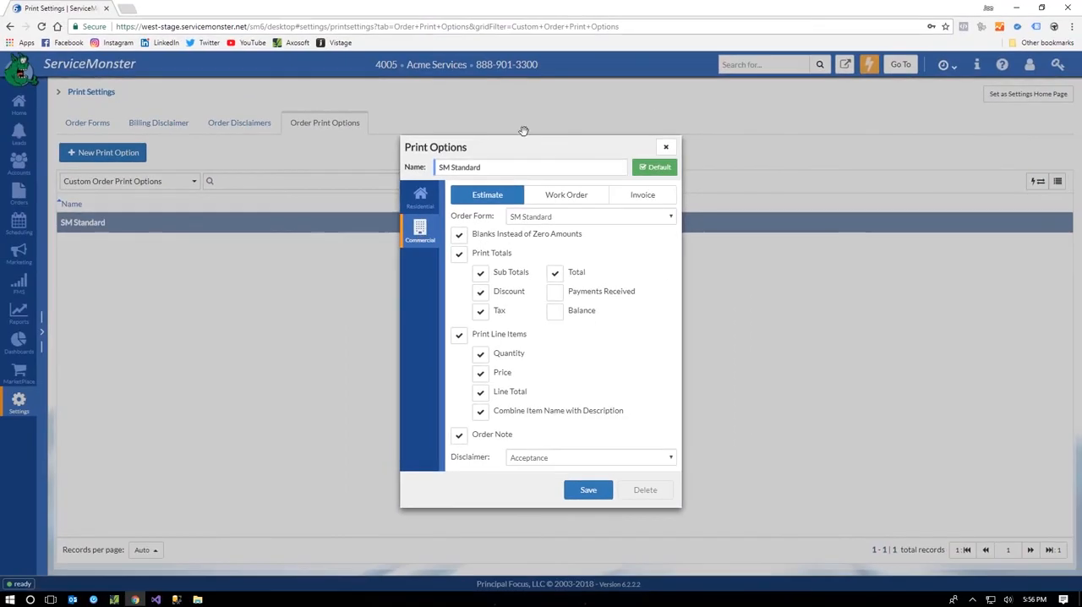
left_click(666, 148)
left_click(17, 403)
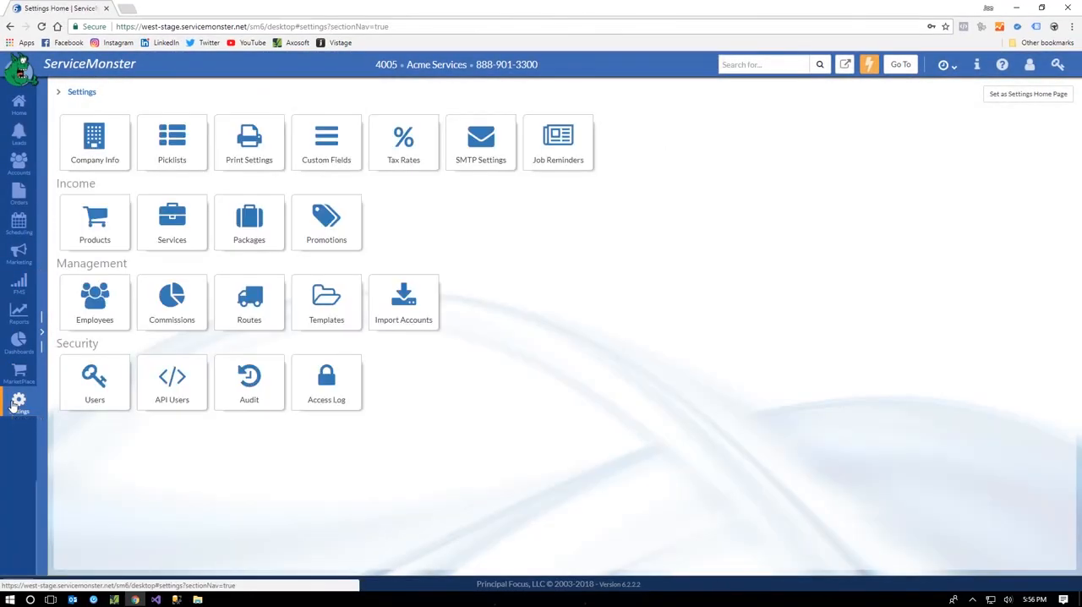